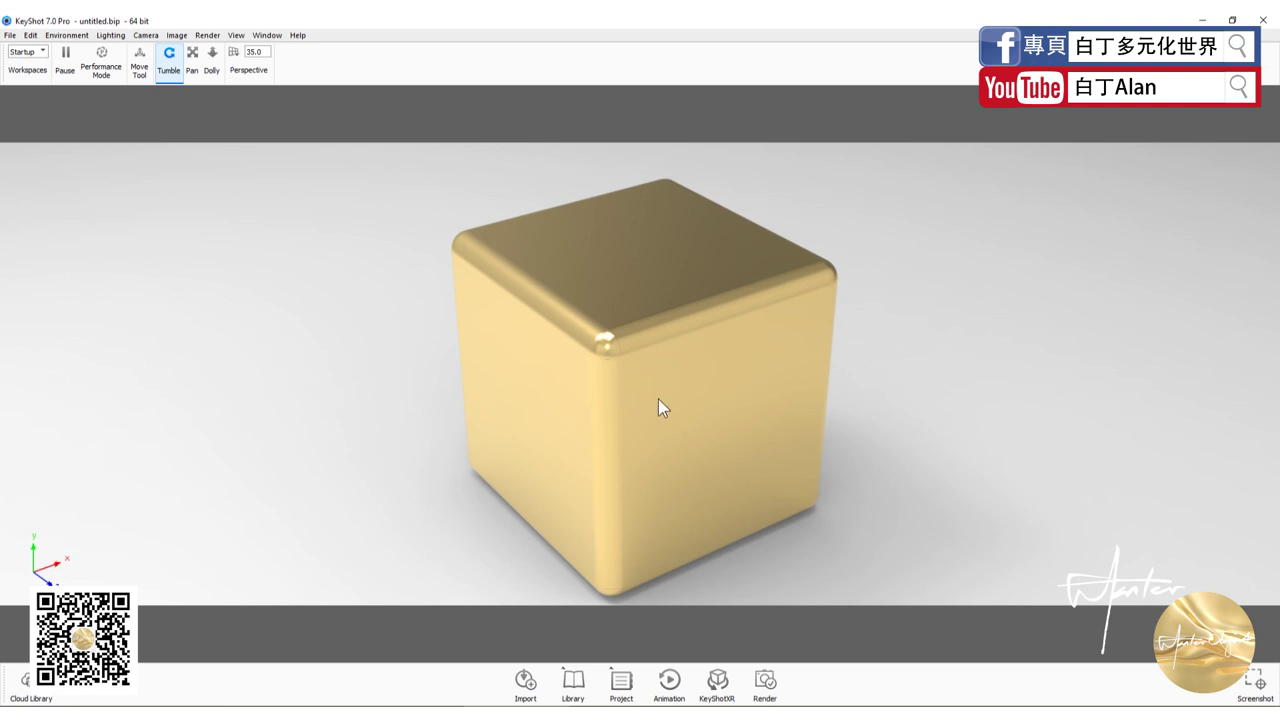
Step: Orbit the camera to view the gold cube head-on, then from above
left_click_drag(658, 399, 663, 356)
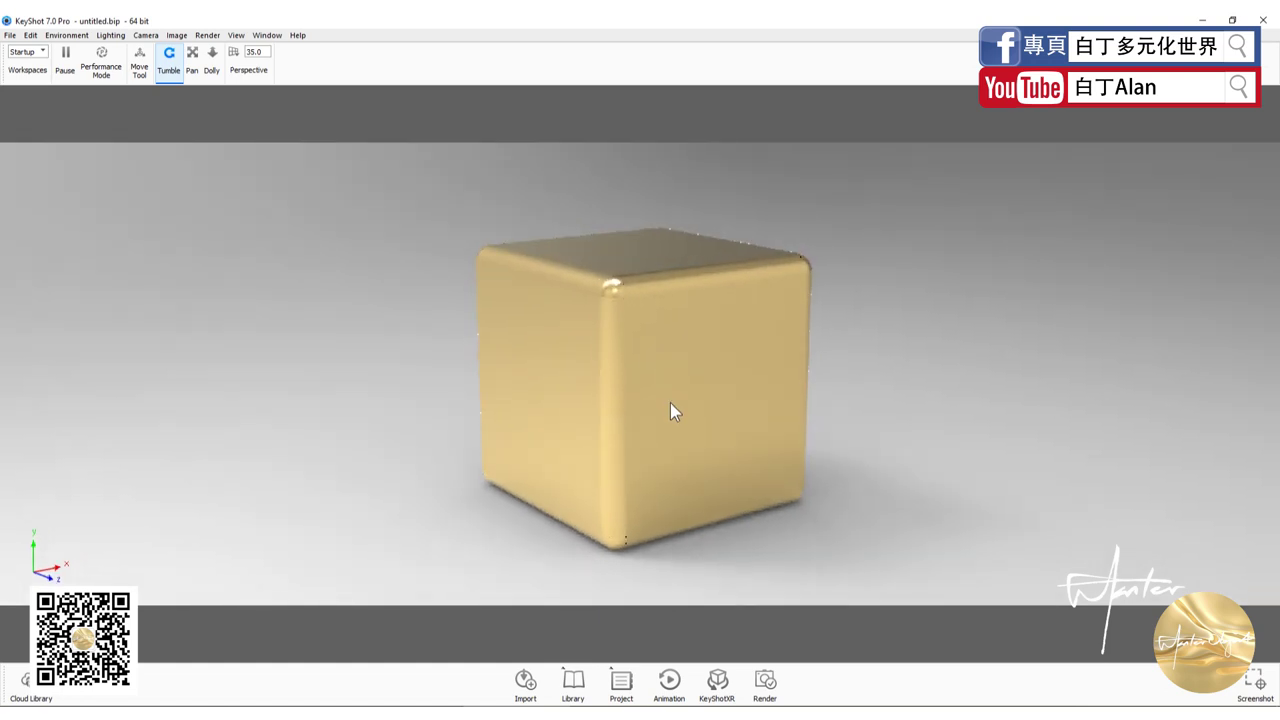
left_click_drag(670, 403, 716, 575)
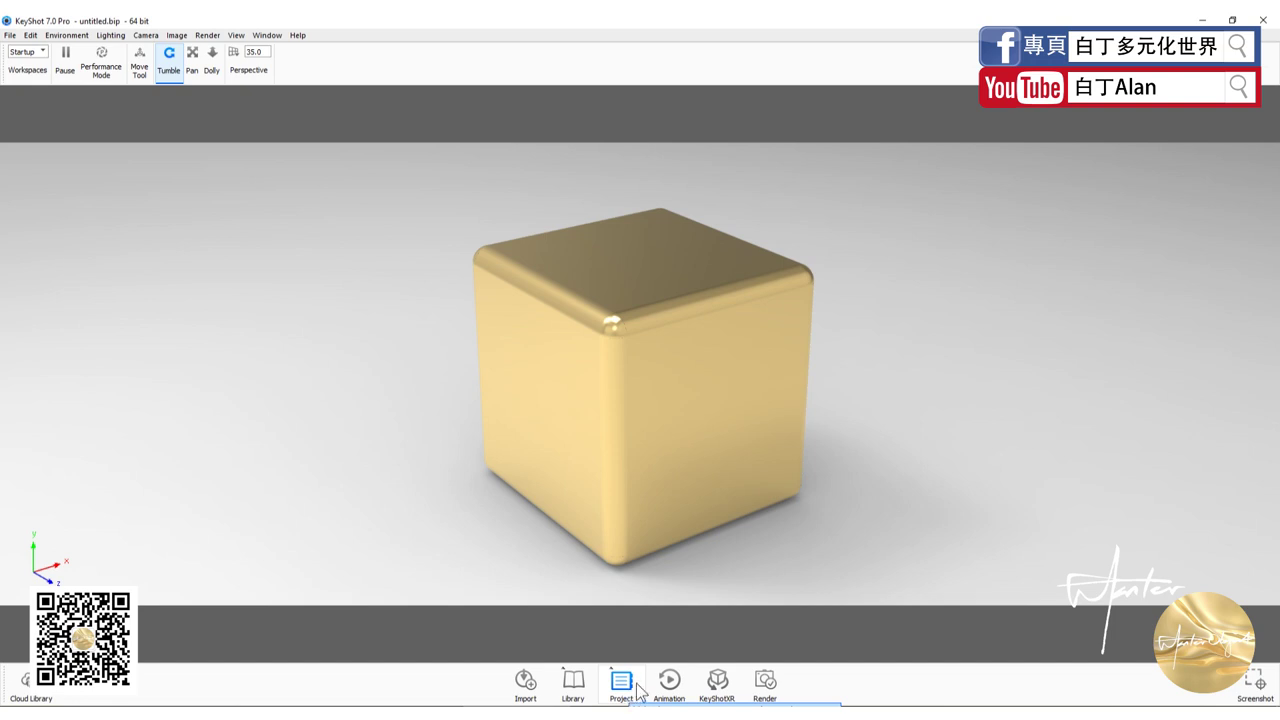
Step: Show the Animation timeline, close the empty Properties panel, and enlarge the Timeline panel
left_click(680, 684)
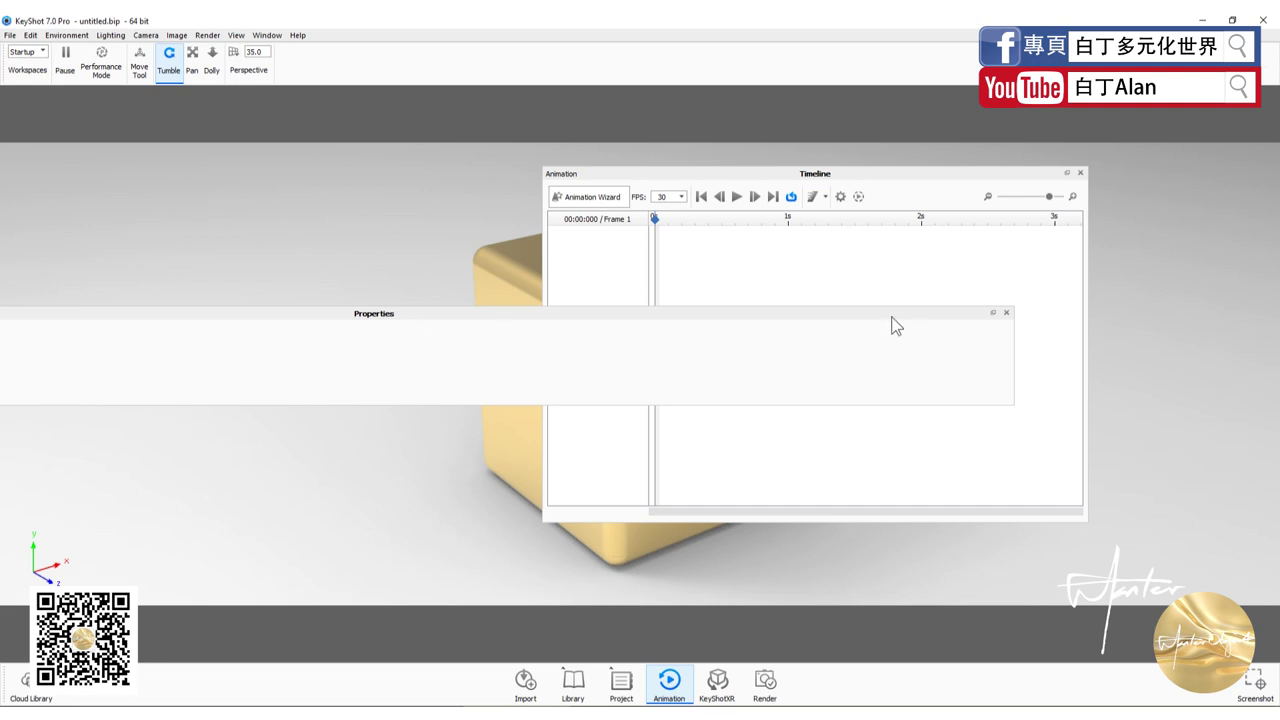
left_click(1008, 312)
left_click_drag(836, 178, 386, 183)
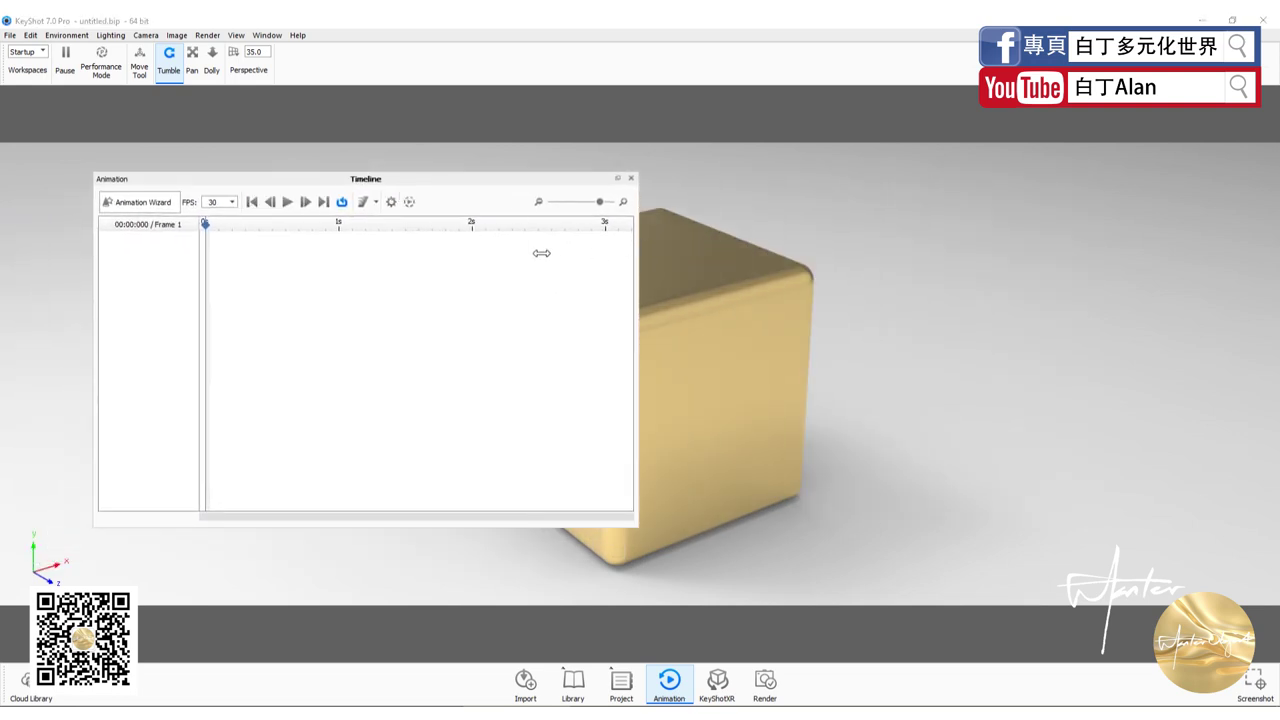
left_click_drag(467, 526, 472, 604)
Step: Reposition the Timeline panel beside the cube and launch the Animation Wizard
left_click_drag(407, 177, 1008, 172)
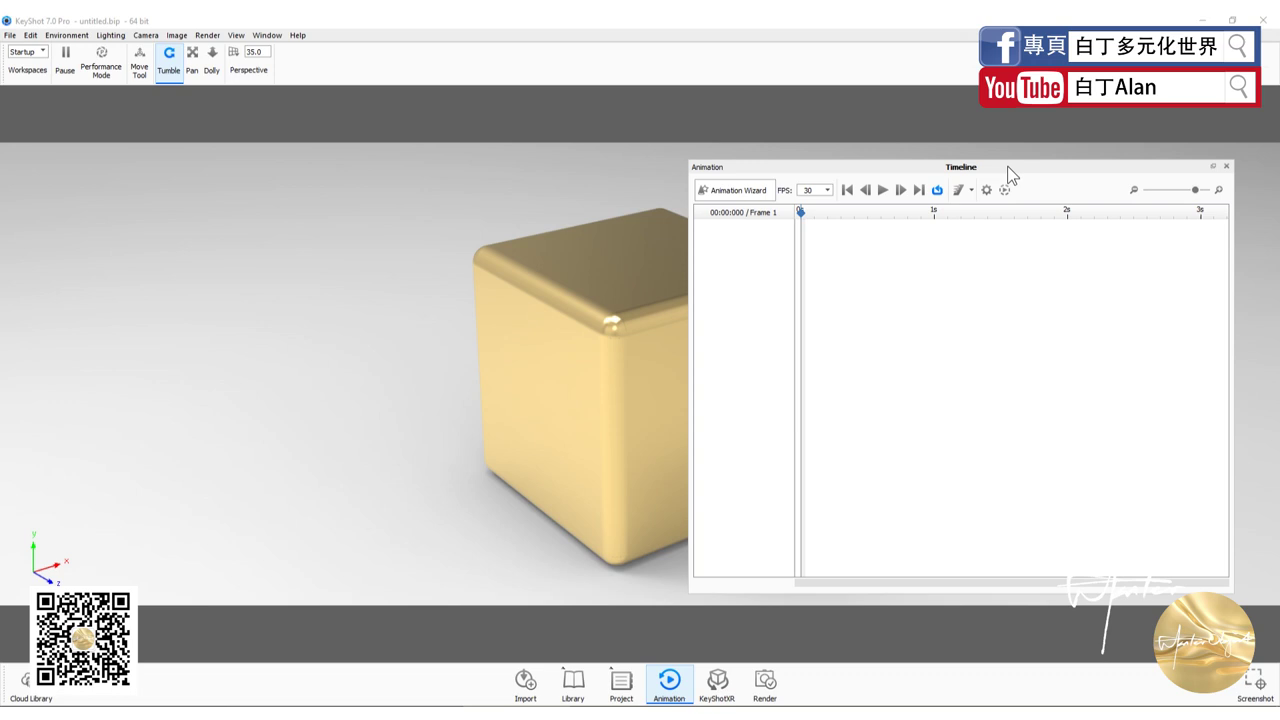
mouse_move(1005, 167)
left_mouse_down()
mouse_move(491, 201)
mouse_move(403, 137)
mouse_move(343, 194)
mouse_move(351, 247)
mouse_move(355, 146)
mouse_move(349, 160)
mouse_move(366, 251)
mouse_move(381, 183)
mouse_move(371, 129)
mouse_move(357, 237)
mouse_move(360, 150)
left_mouse_up()
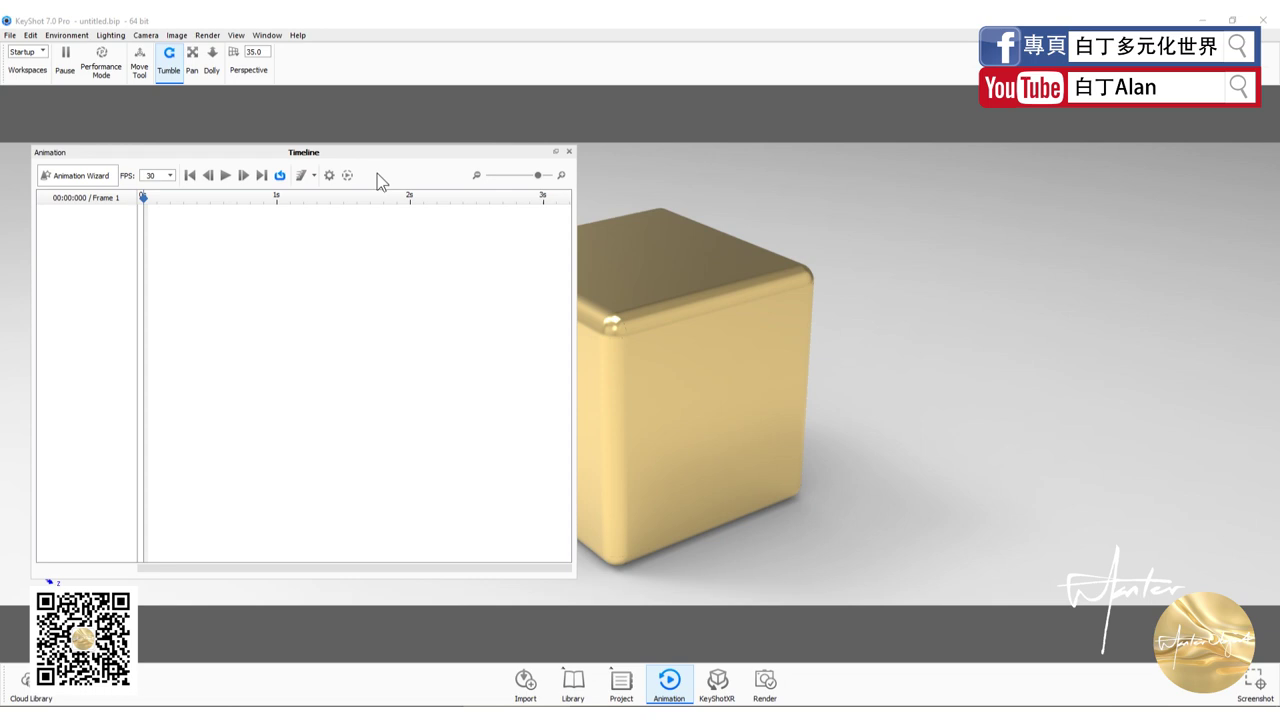
mouse_move(373, 158)
left_mouse_down()
mouse_move(407, 148)
mouse_move(375, 113)
mouse_move(583, 133)
mouse_move(428, 268)
mouse_move(871, 212)
mouse_move(486, 198)
mouse_move(429, 166)
left_mouse_up()
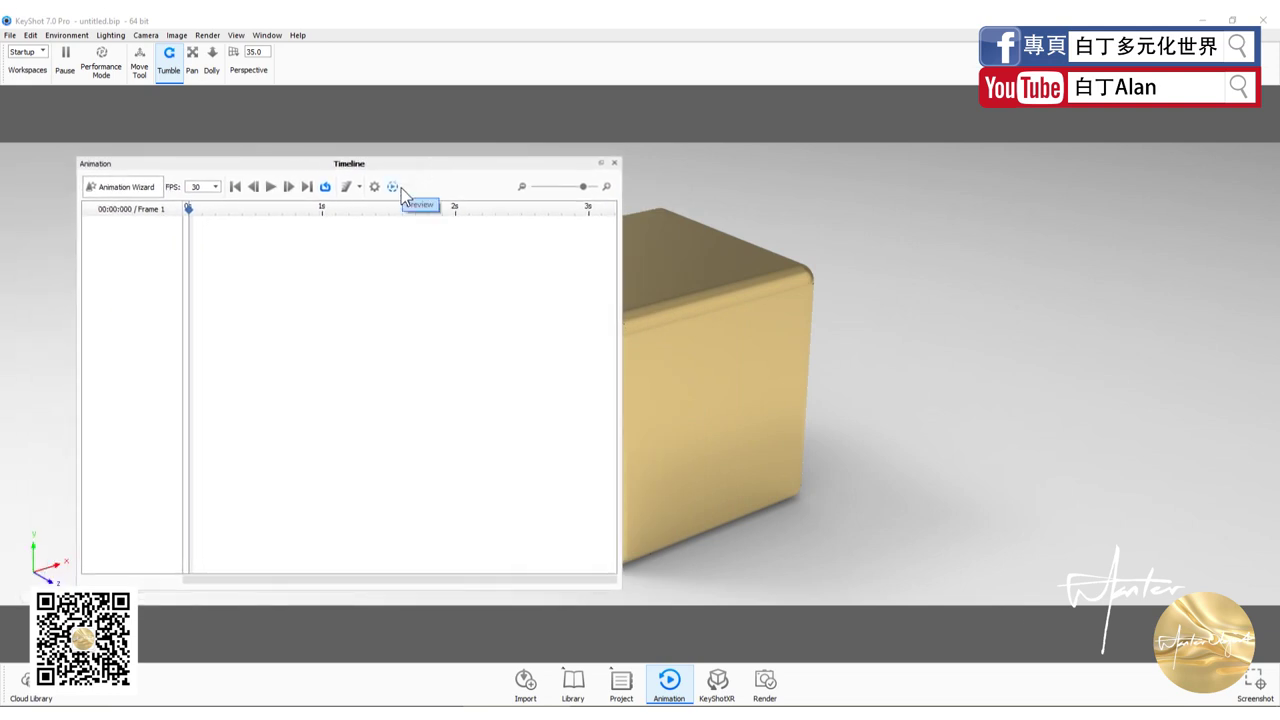
mouse_move(423, 162)
left_mouse_down()
mouse_move(669, 186)
mouse_move(391, 157)
mouse_move(429, 223)
mouse_move(421, 170)
mouse_move(391, 140)
mouse_move(391, 255)
mouse_move(860, 209)
mouse_move(971, 213)
left_mouse_up()
left_click(731, 226)
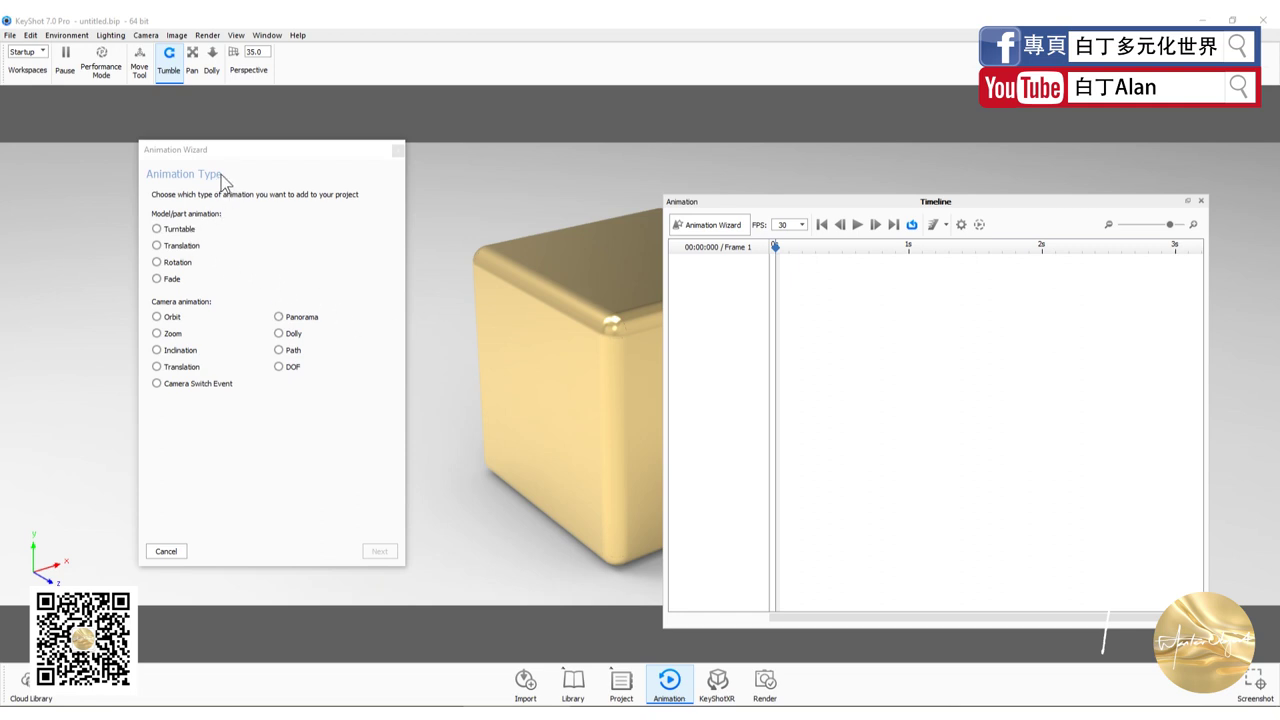
Step: Look over the render settings' resolution presets and animation options, dismissing the no-animations warning
left_click_drag(247, 157, 237, 159)
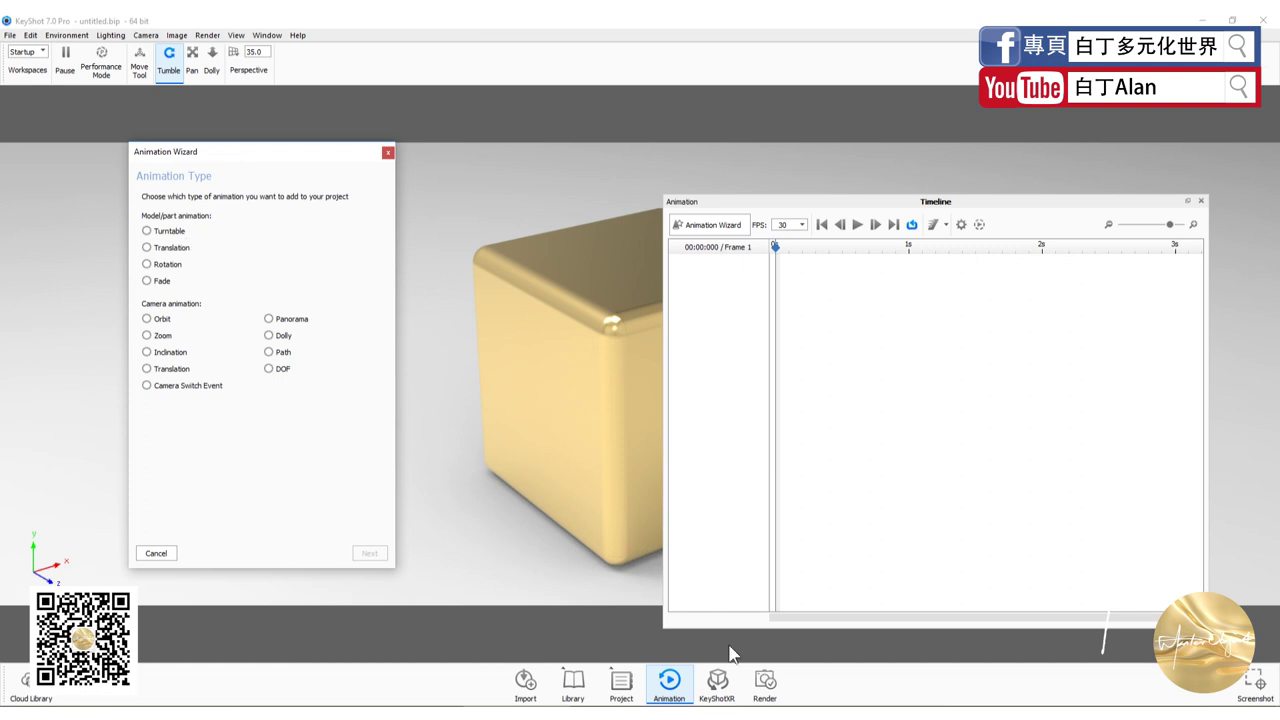
left_click(760, 684)
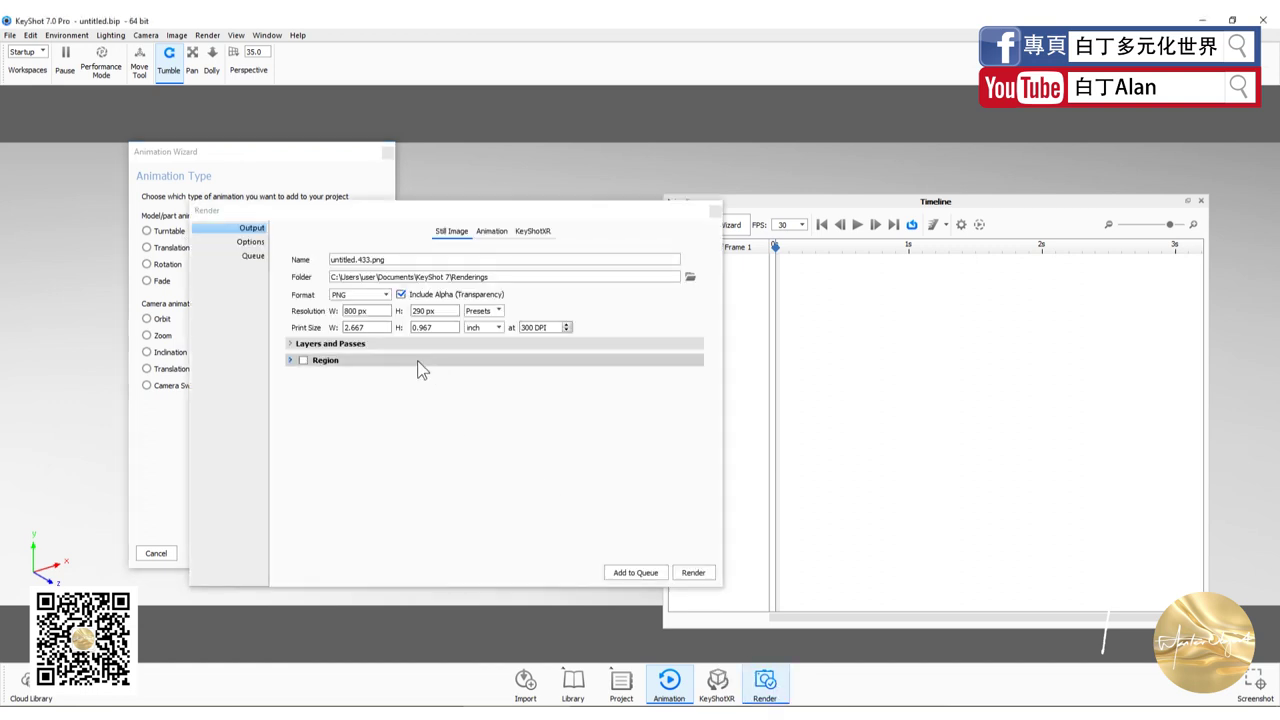
left_click(490, 312)
left_click(490, 322)
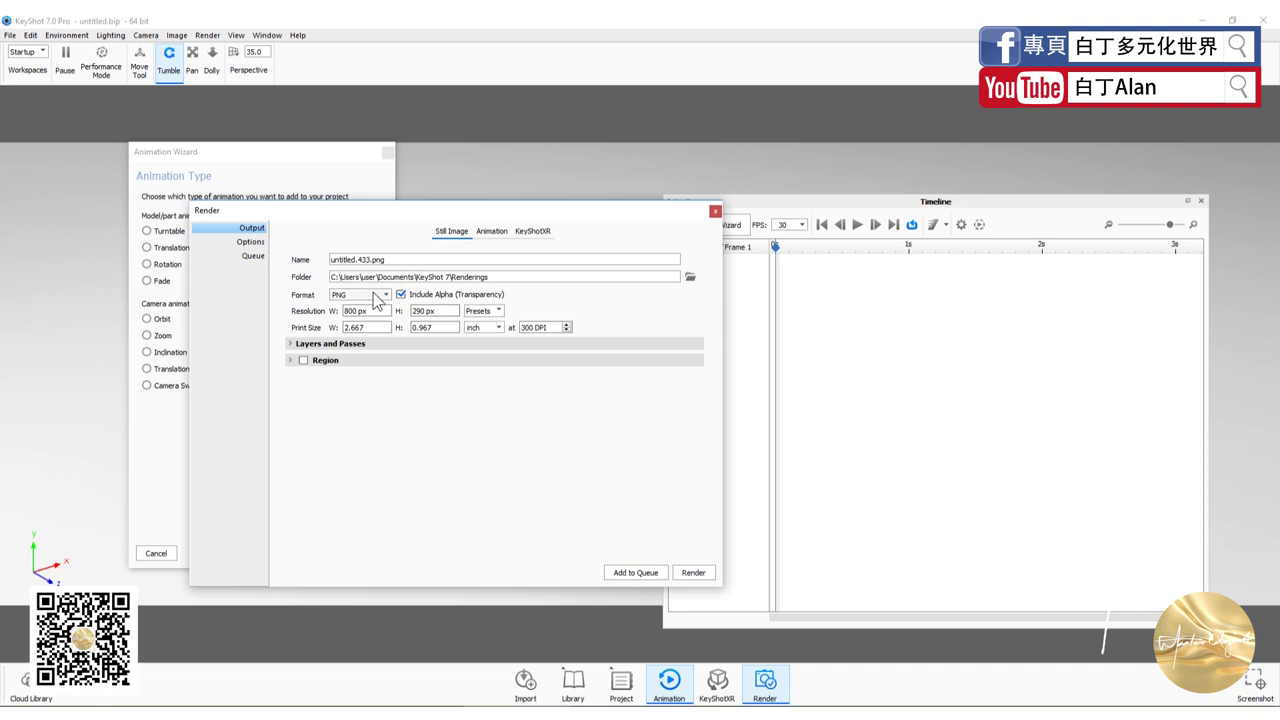
left_click(483, 236)
left_click(590, 418)
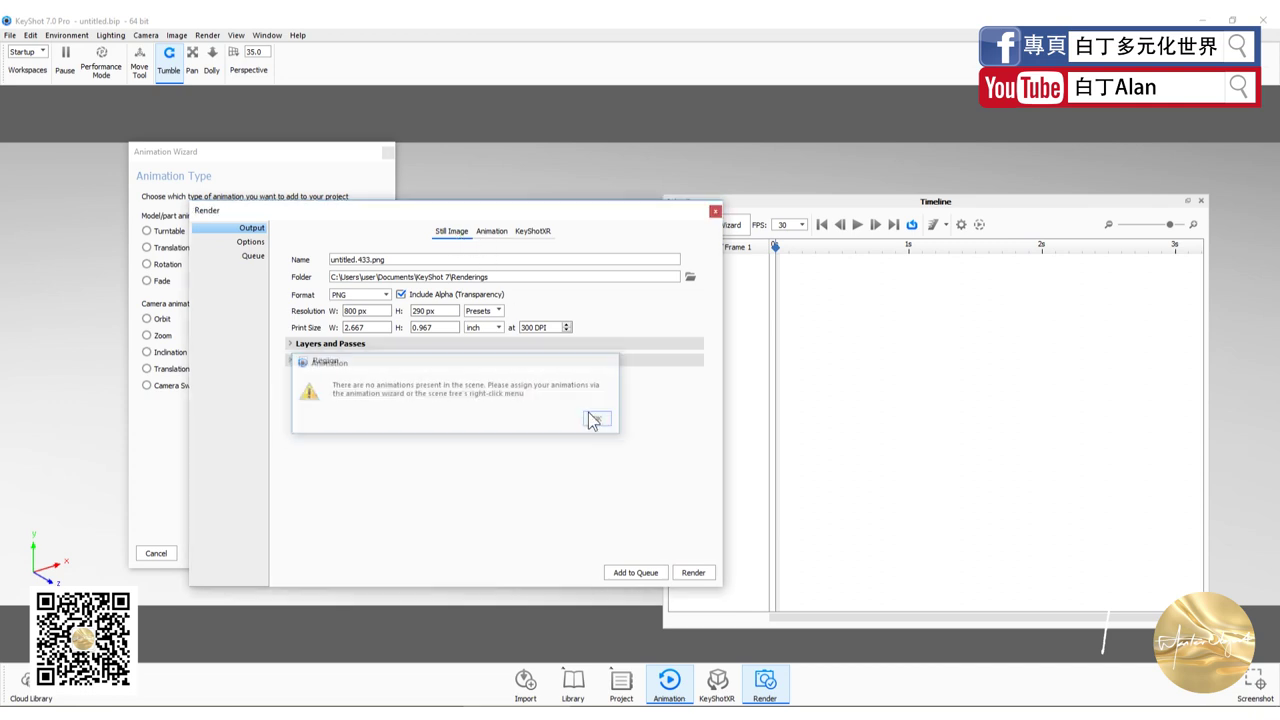
left_click(478, 236)
left_click(603, 423)
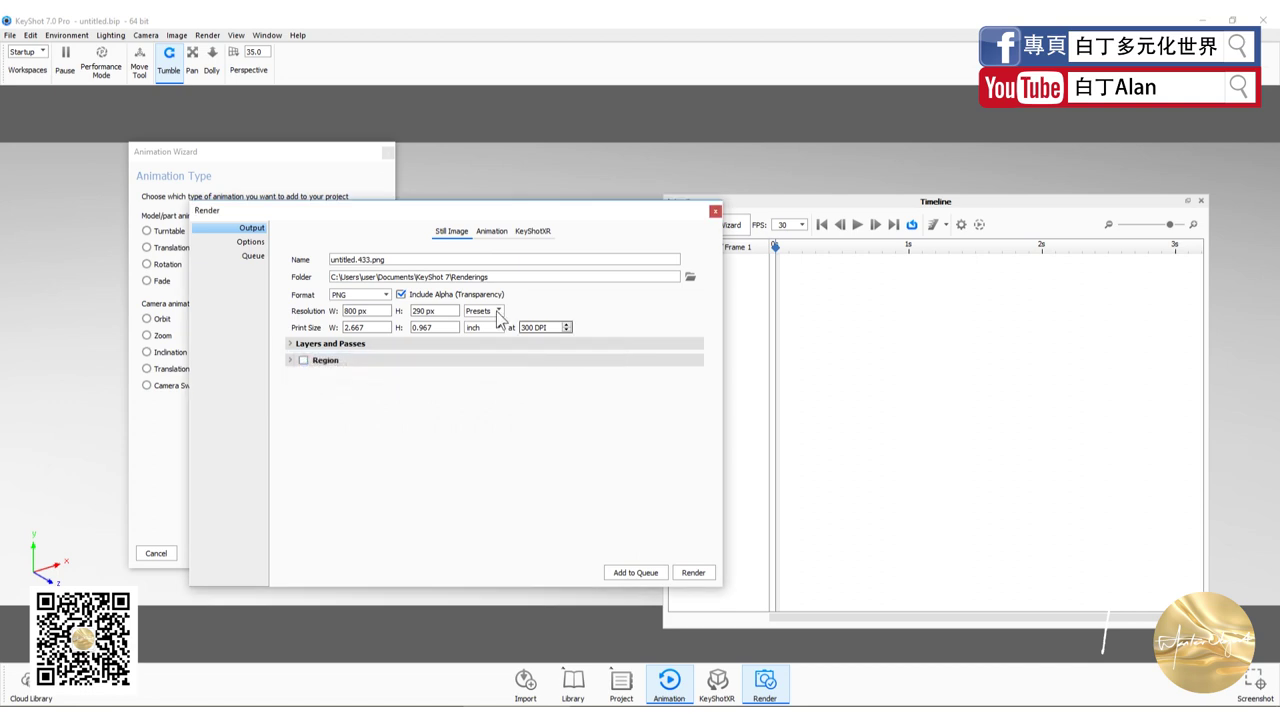
left_click(715, 213)
Step: Create a Turntable on the Models, keeping 360° clockwise over 5 seconds
left_click(166, 233)
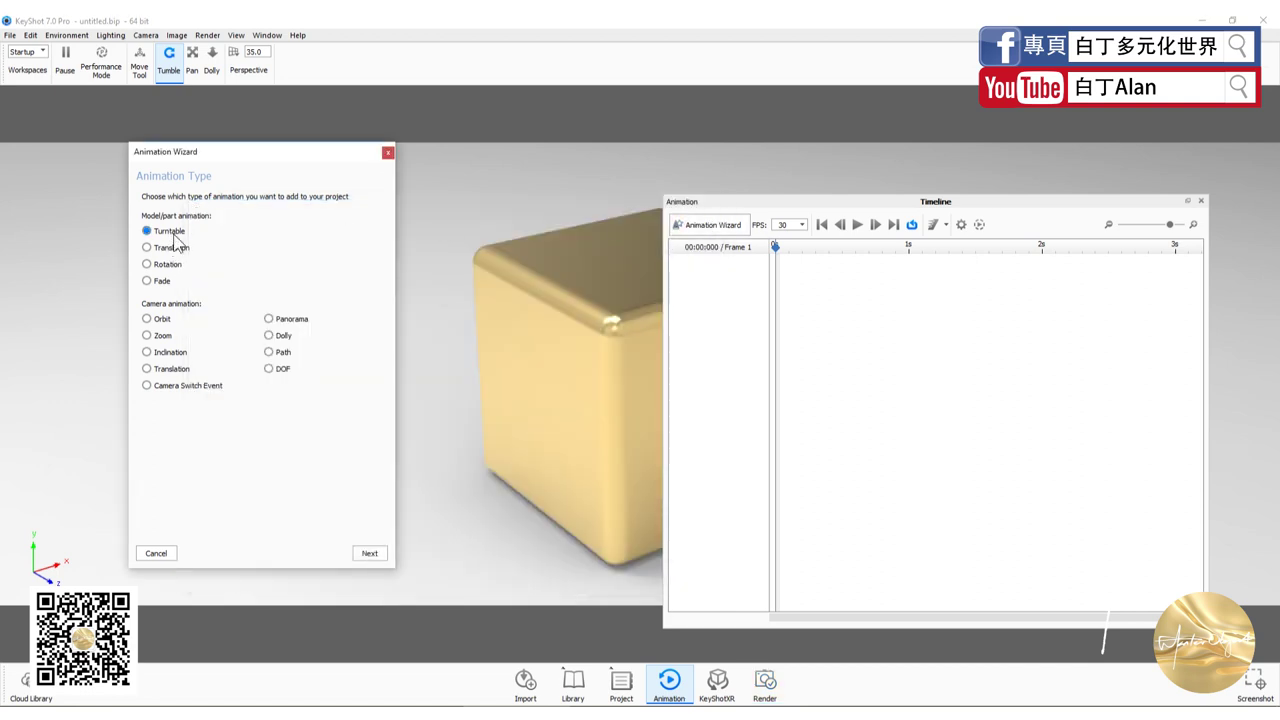
left_click(369, 553)
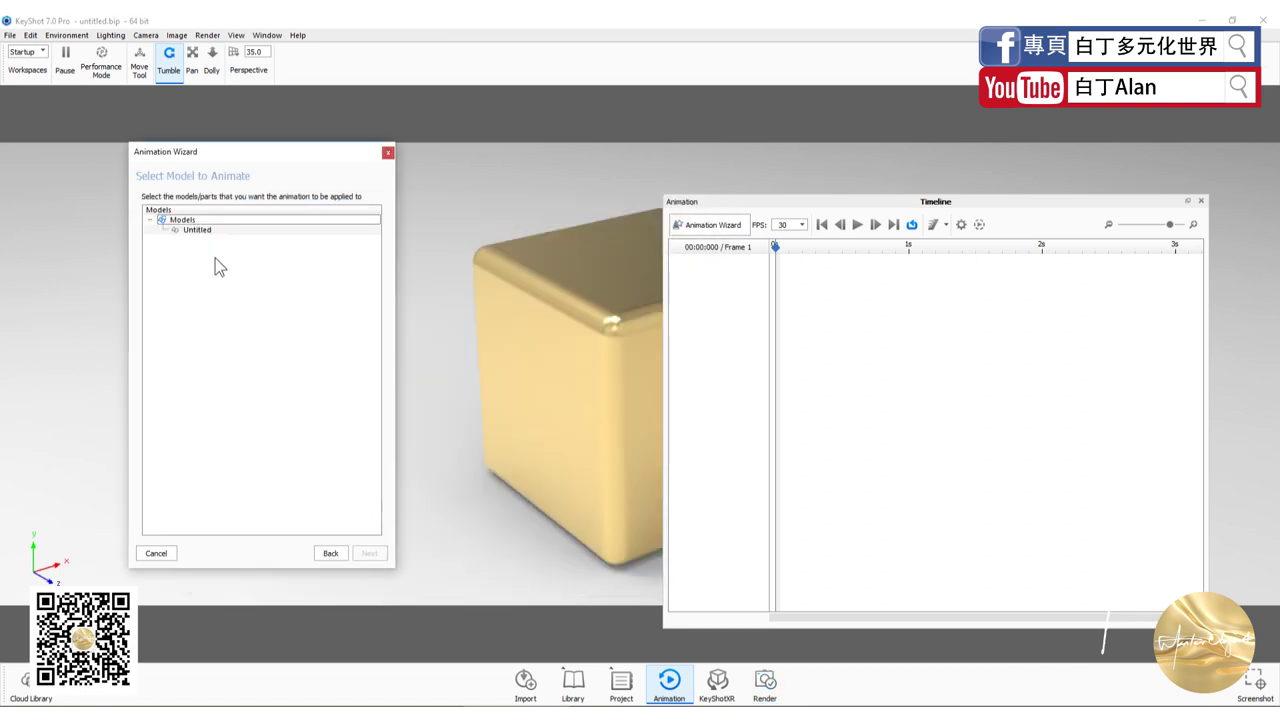
left_click(182, 219)
left_click(370, 553)
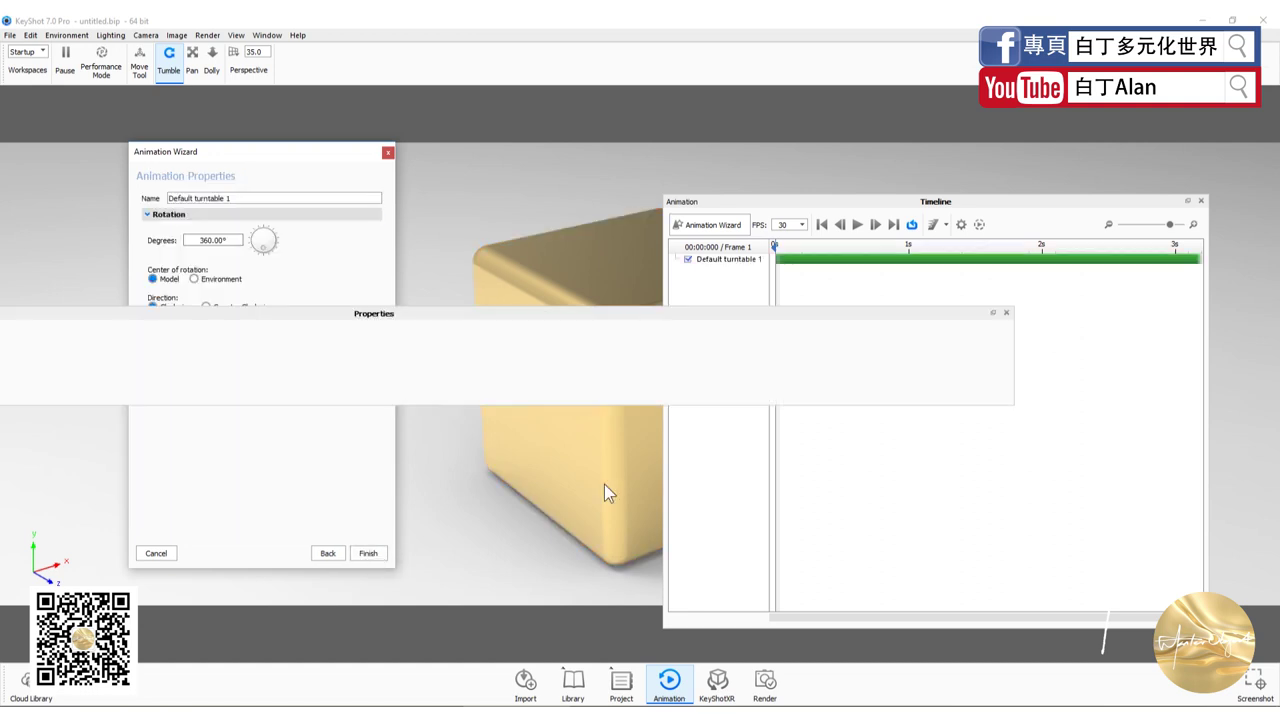
left_click(1006, 313)
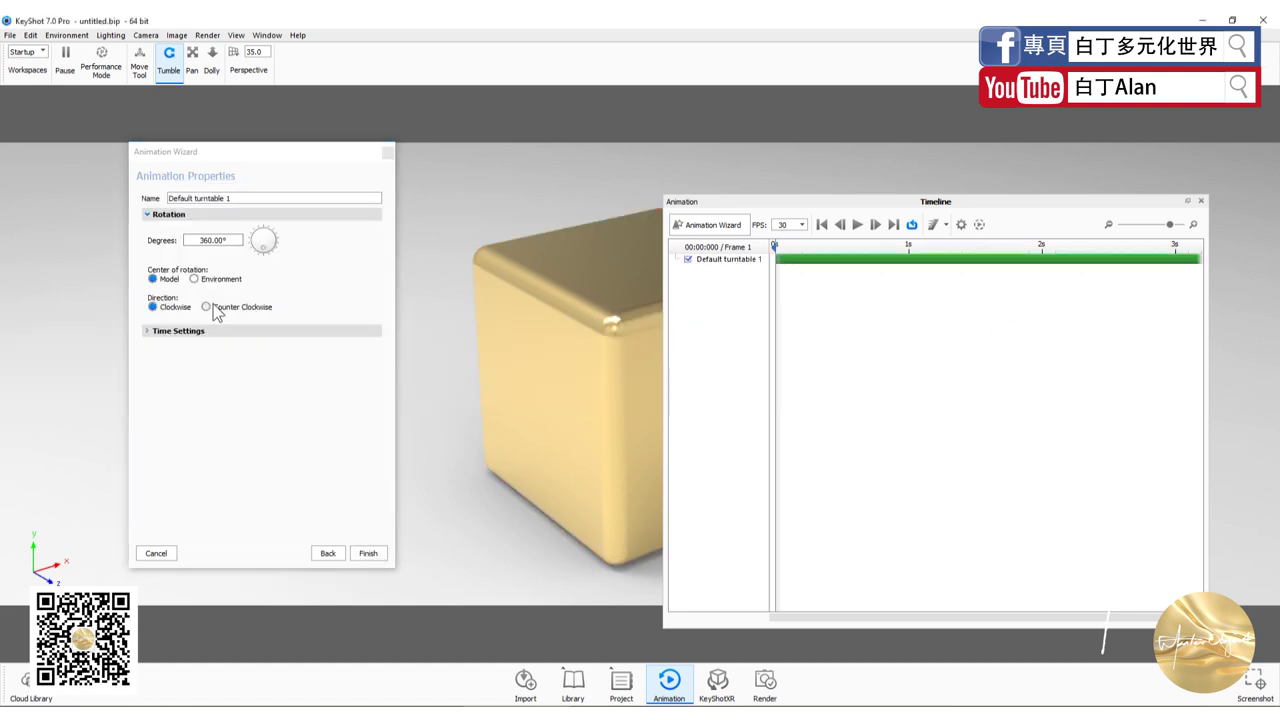
left_click(142, 331)
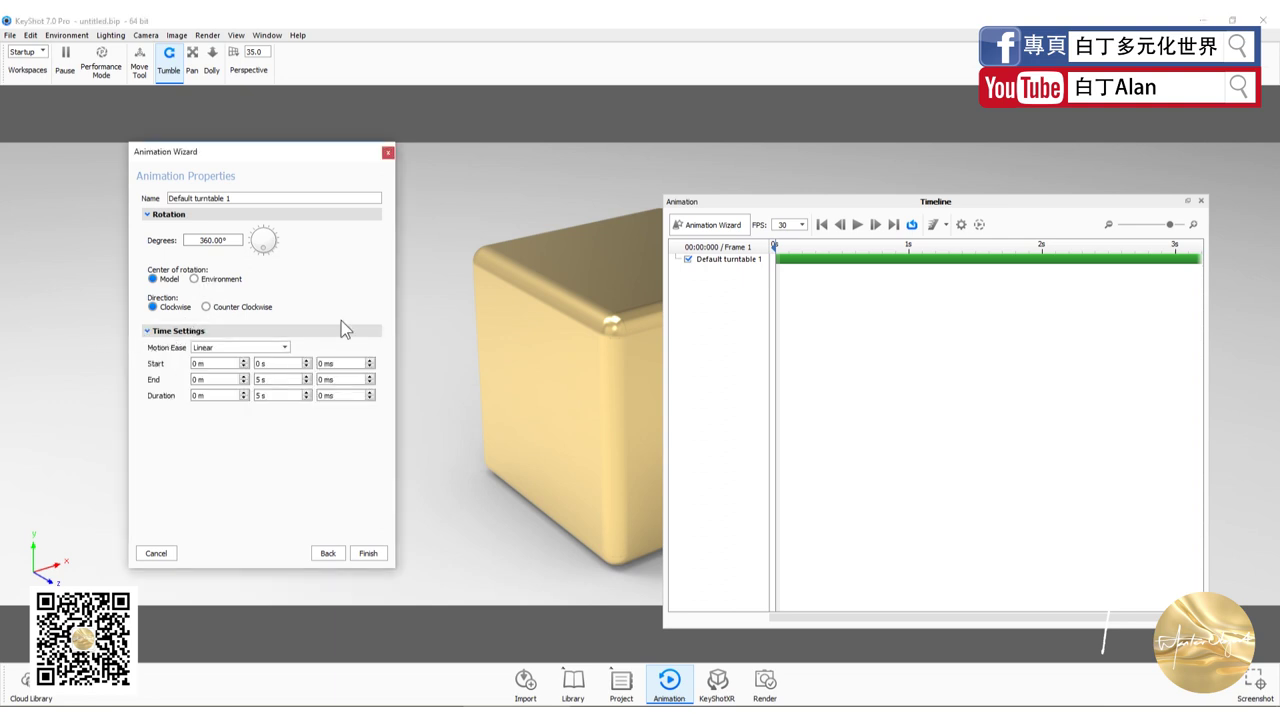
left_click(368, 553)
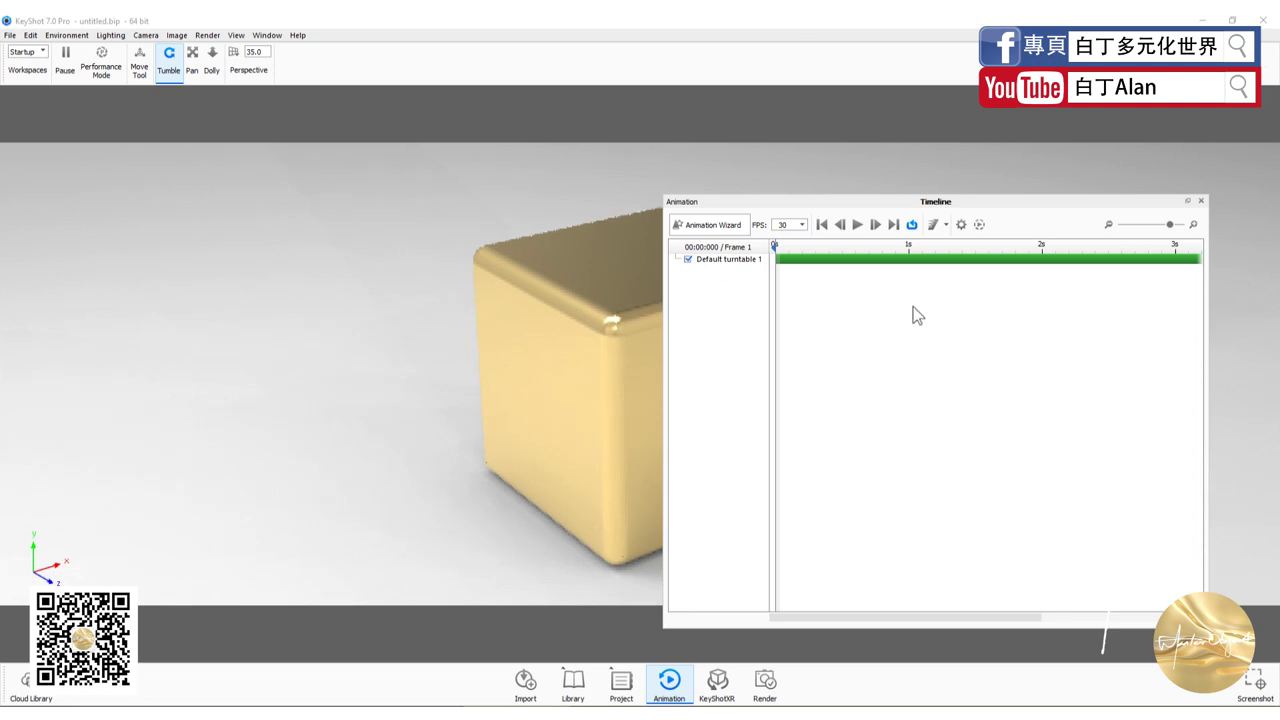
Step: Widen the Timeline and scrub the turntable to frame 50 and near its end
left_click_drag(1207, 288, 1257, 288)
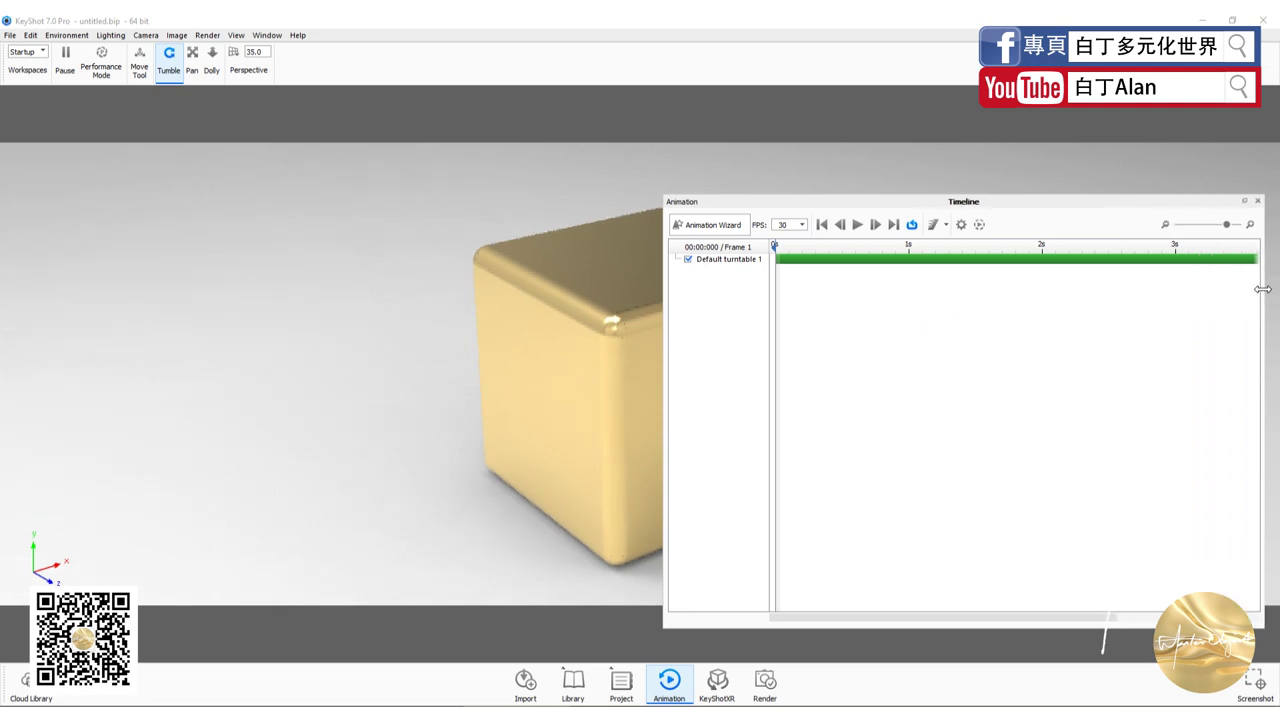
mouse_move(838, 250)
left_mouse_down()
mouse_move(996, 249)
mouse_move(741, 247)
mouse_move(793, 251)
left_mouse_up()
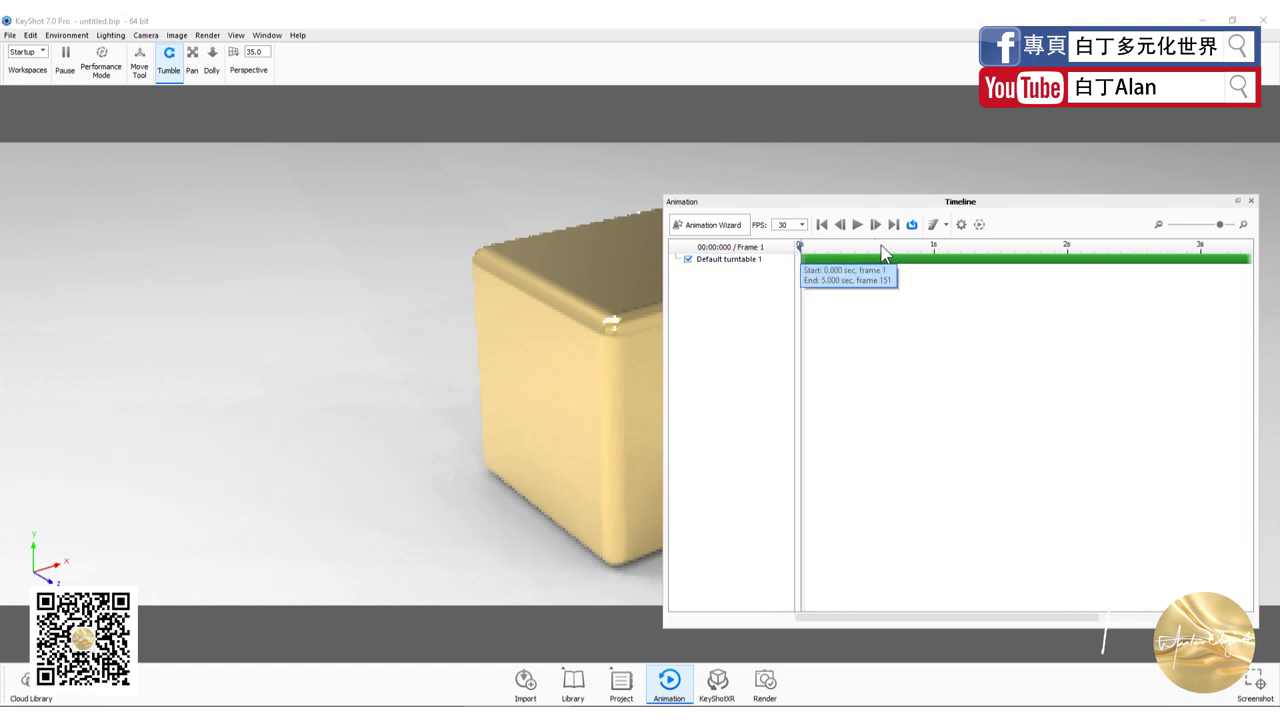
left_click(945, 228)
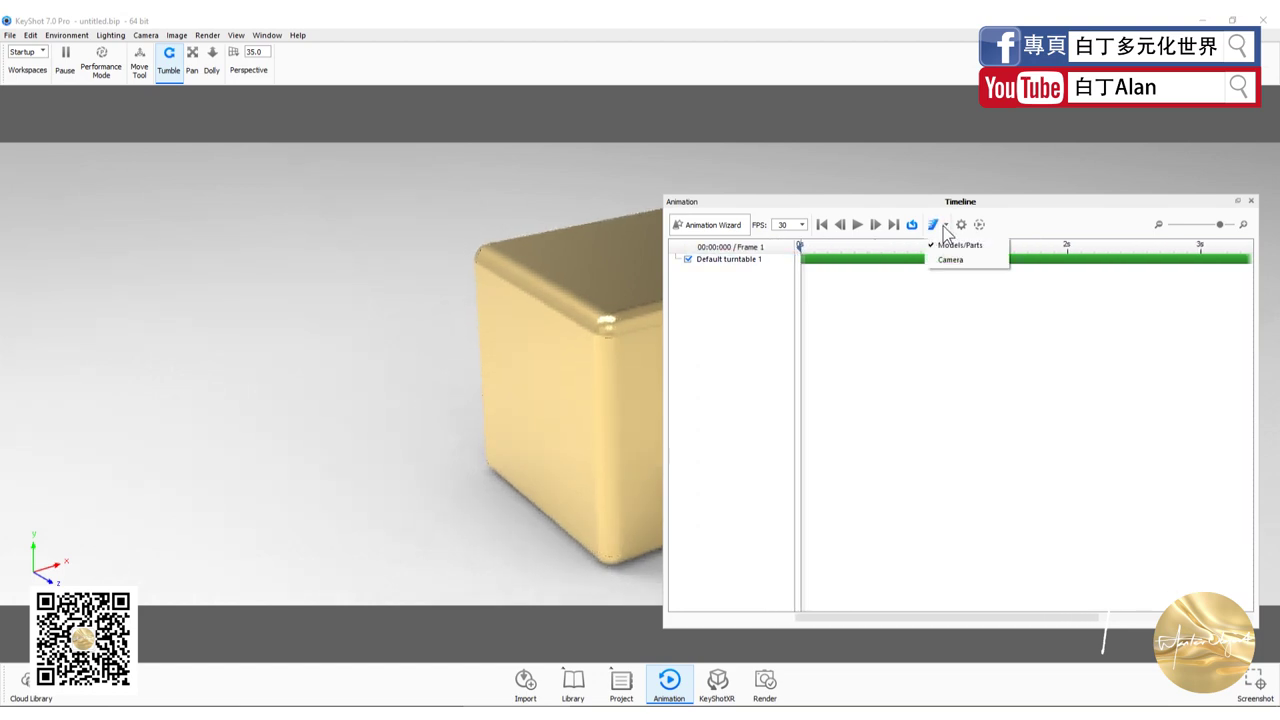
mouse_move(985, 247)
left_mouse_down()
mouse_move(1255, 247)
mouse_move(887, 260)
left_mouse_up()
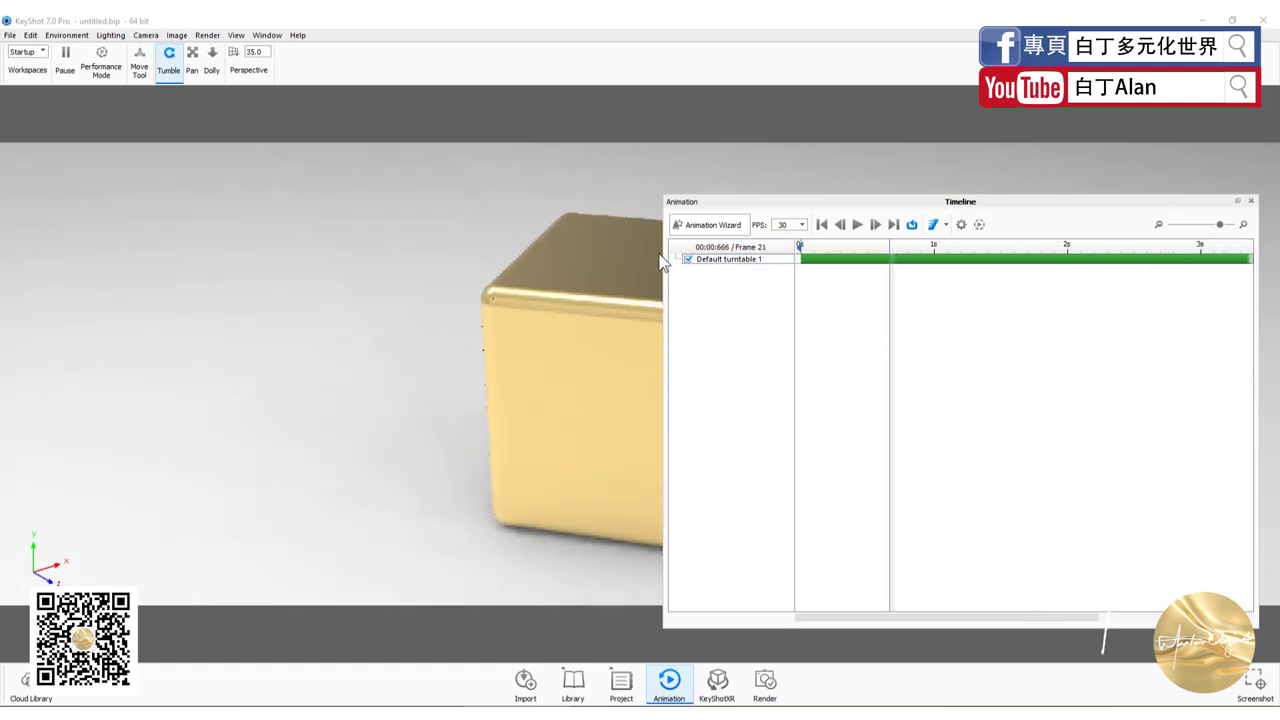
Step: Dock the Timeline full-width above the viewport and scrub frames 21 to 33
left_click_drag(747, 196, 737, 114)
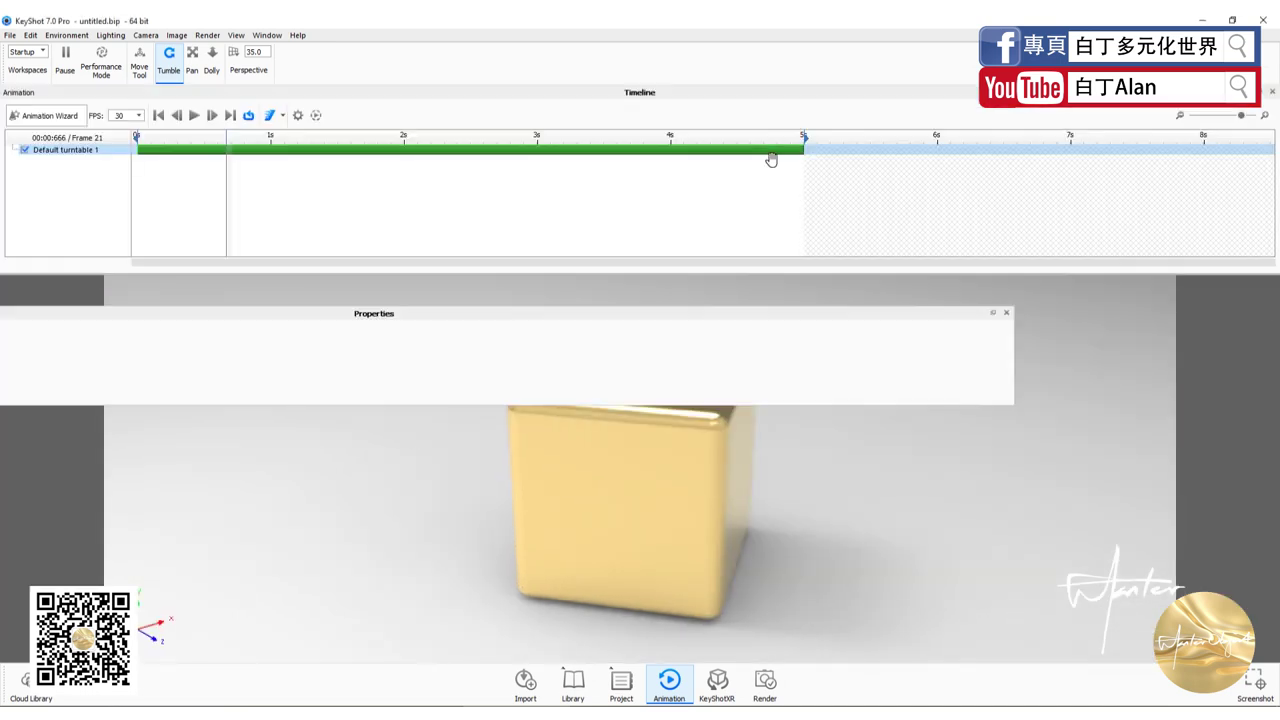
left_click(1003, 313)
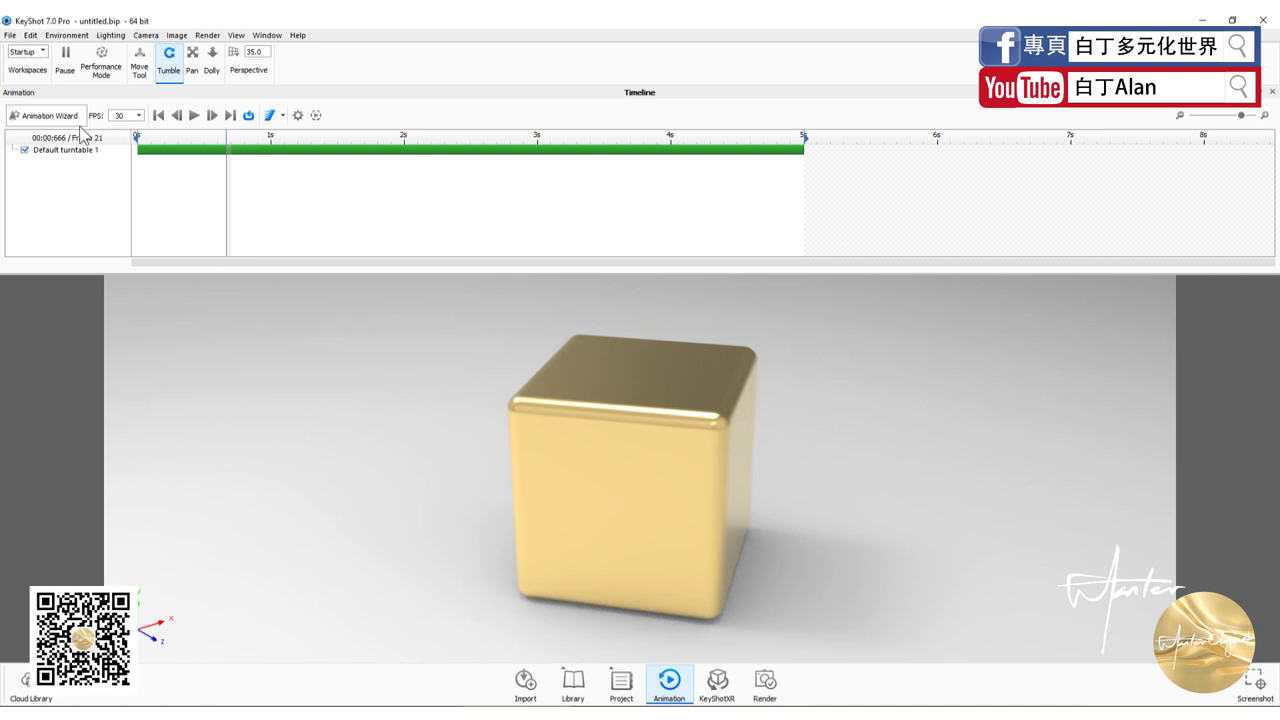
mouse_move(206, 143)
left_mouse_down()
mouse_move(794, 140)
mouse_move(157, 160)
mouse_move(774, 183)
left_mouse_up()
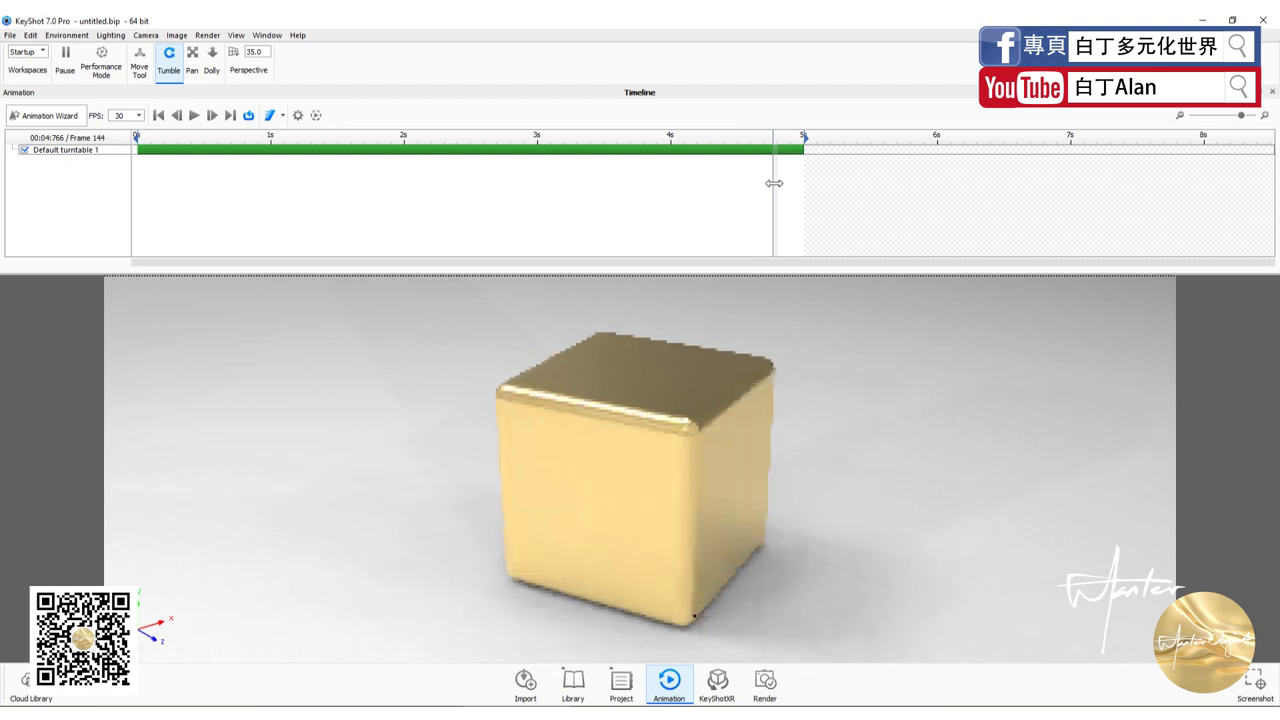
Step: Add a Fade animation to the cube's whole model with the Animation Wizard
left_click(44, 115)
left_click(160, 281)
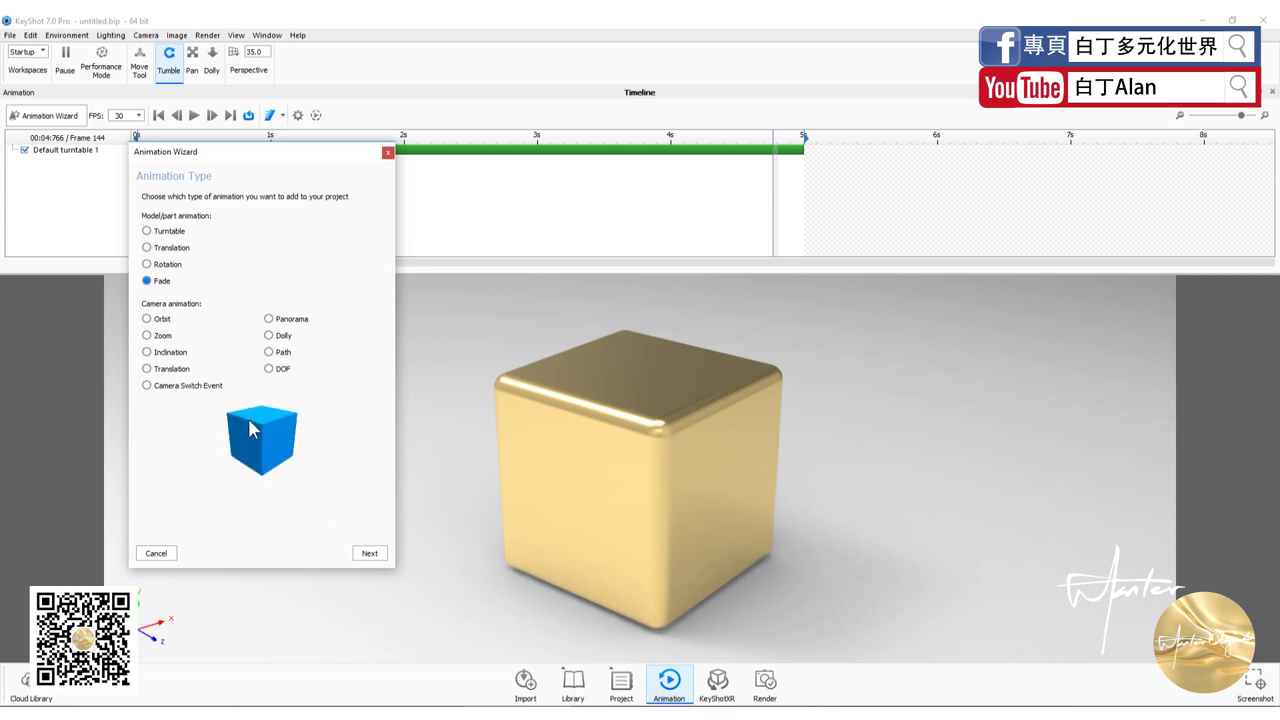
left_click(369, 553)
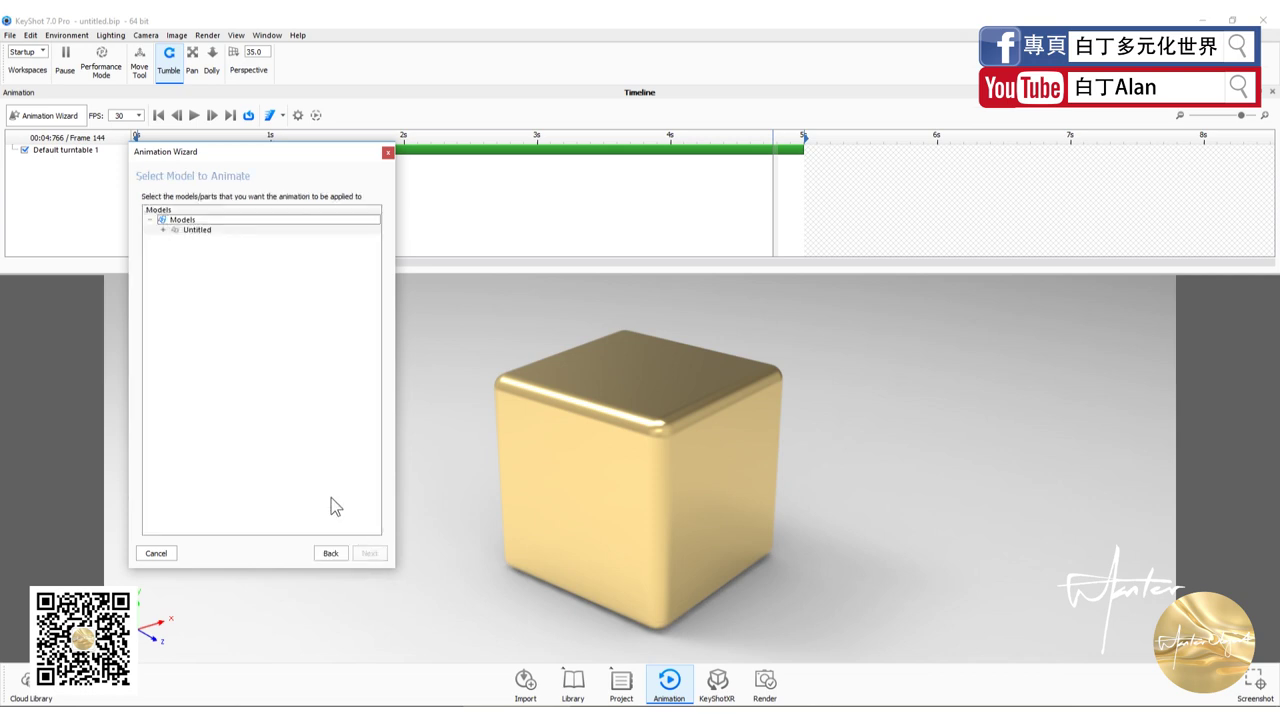
left_click(162, 220)
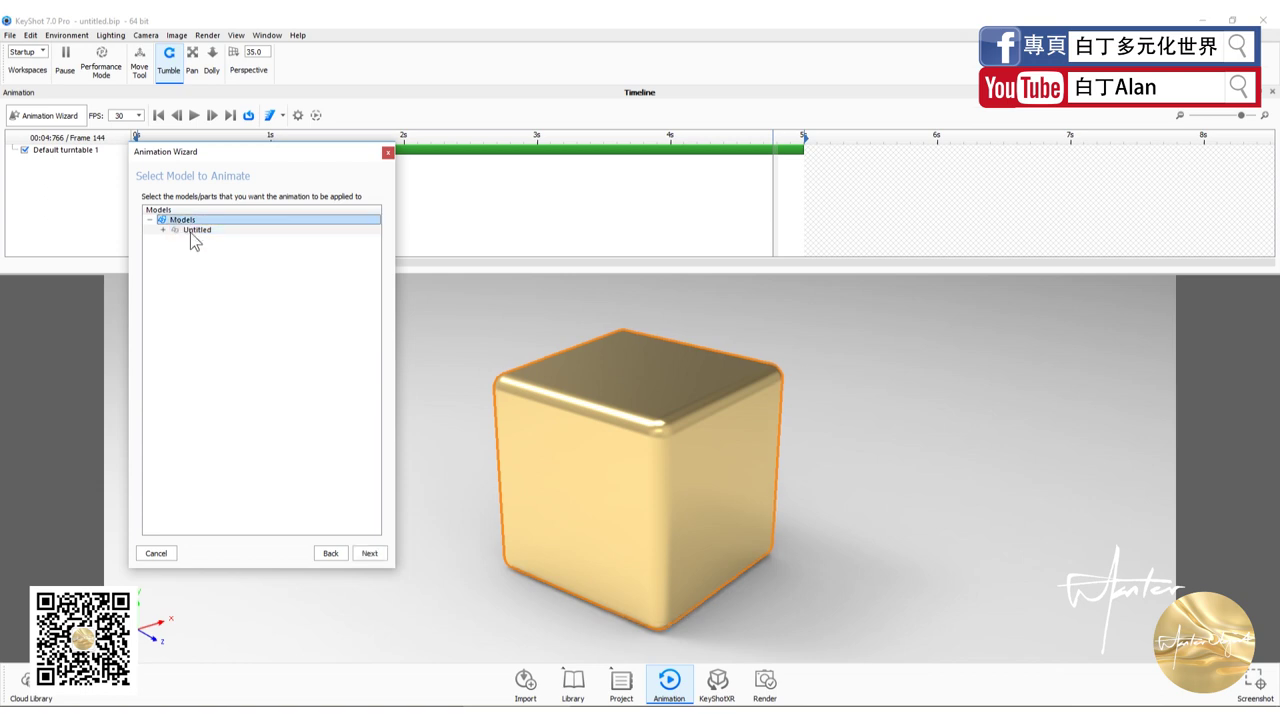
left_click(369, 553)
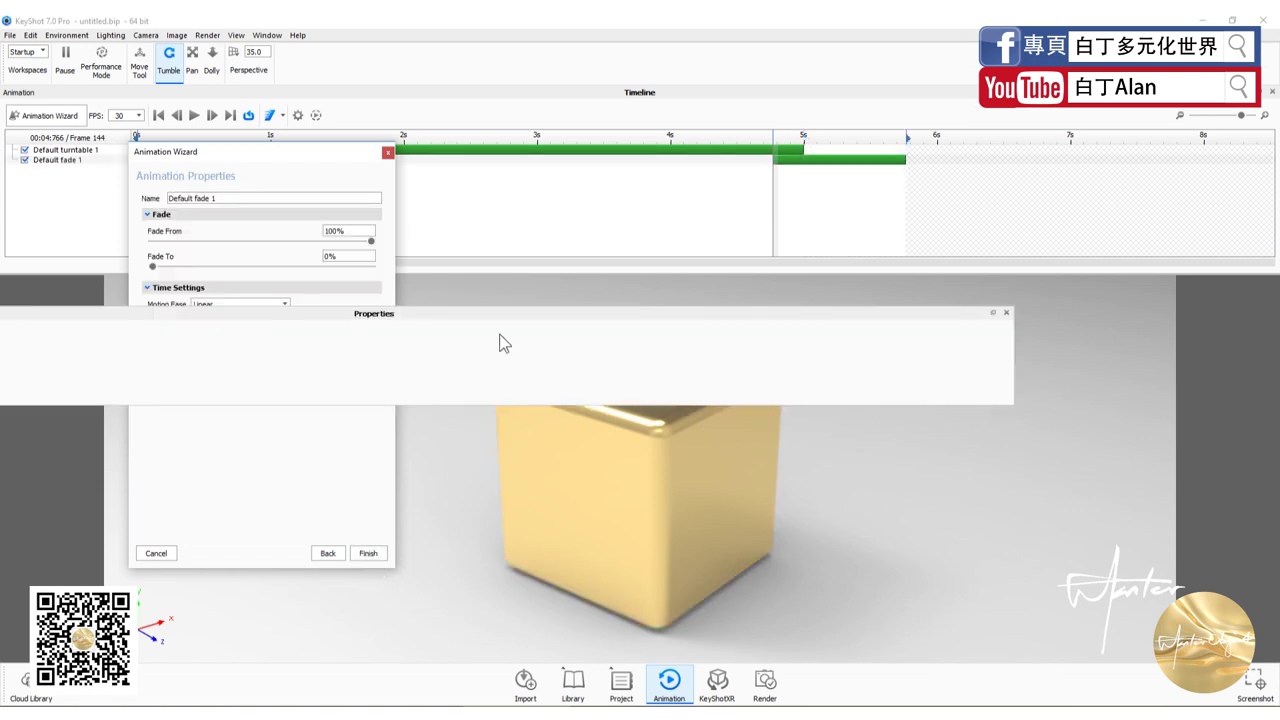
left_click(1006, 312)
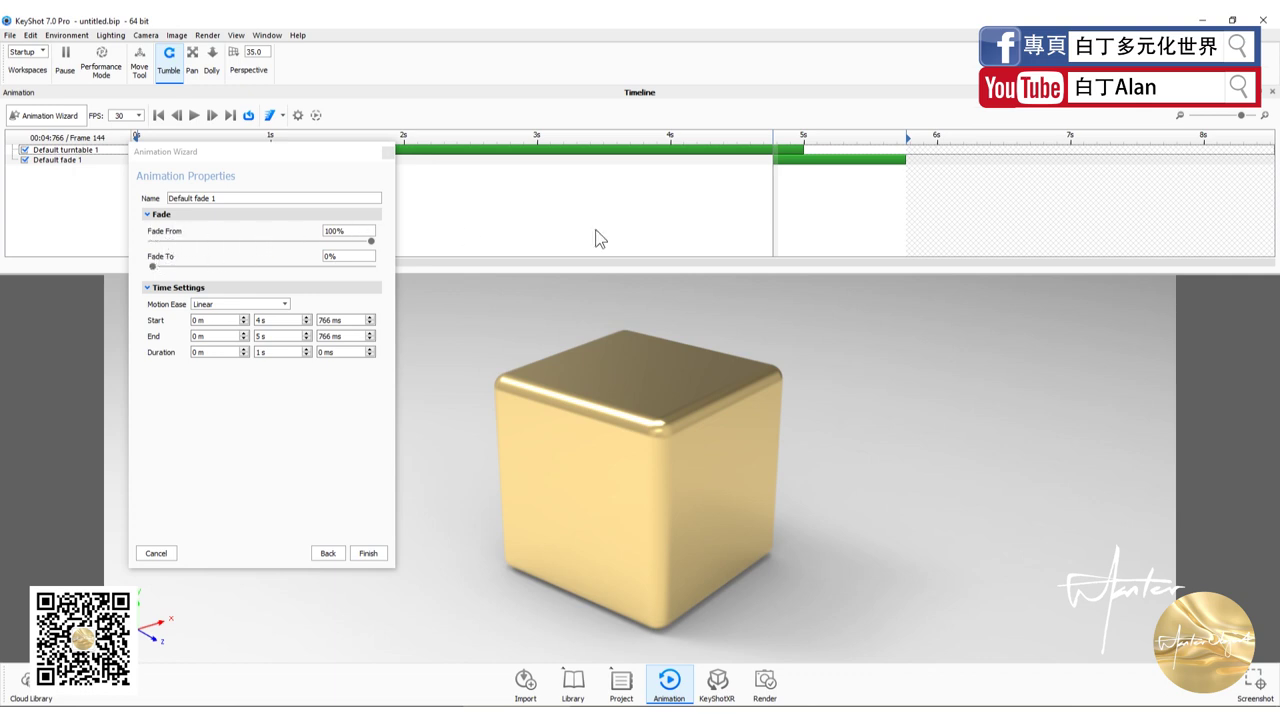
Step: Move the Default fade 1 bar to run from 4 s to 5 s
left_click(810, 156)
left_click_drag(813, 160, 715, 166)
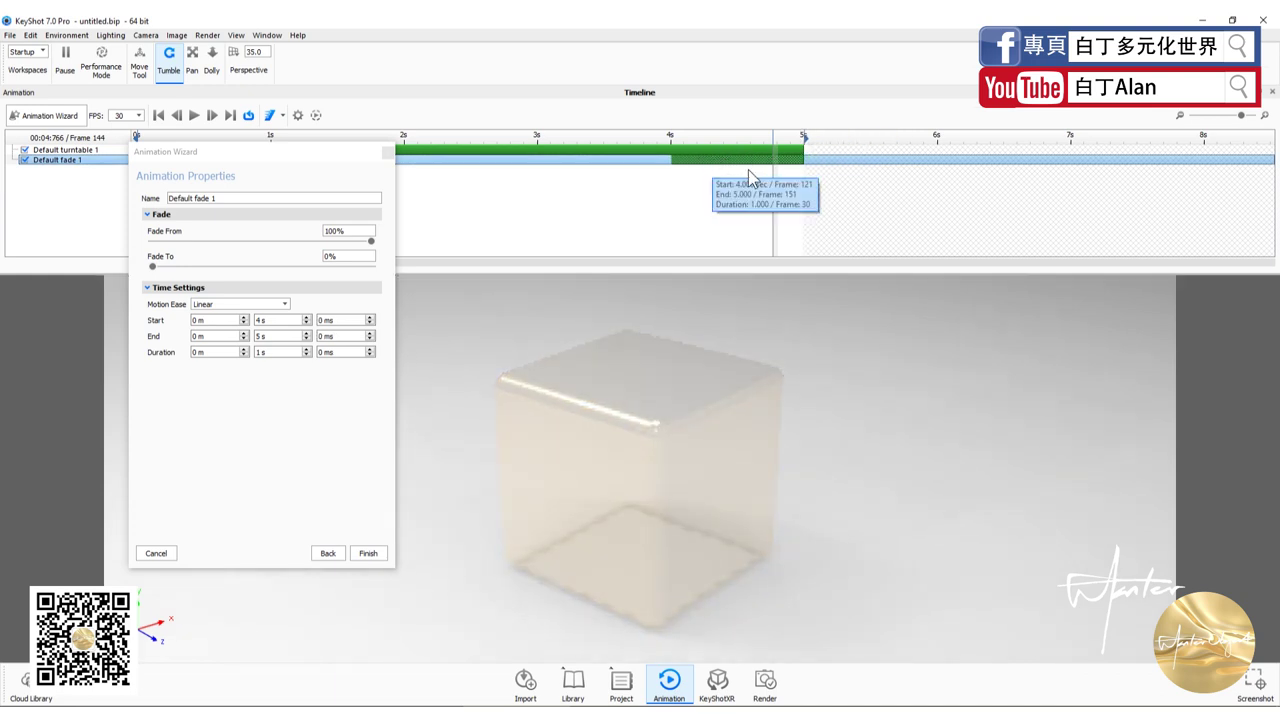
left_click(702, 137)
mouse_move(715, 166)
left_mouse_down()
mouse_move(662, 143)
mouse_move(785, 135)
mouse_move(204, 149)
mouse_move(490, 175)
left_mouse_up()
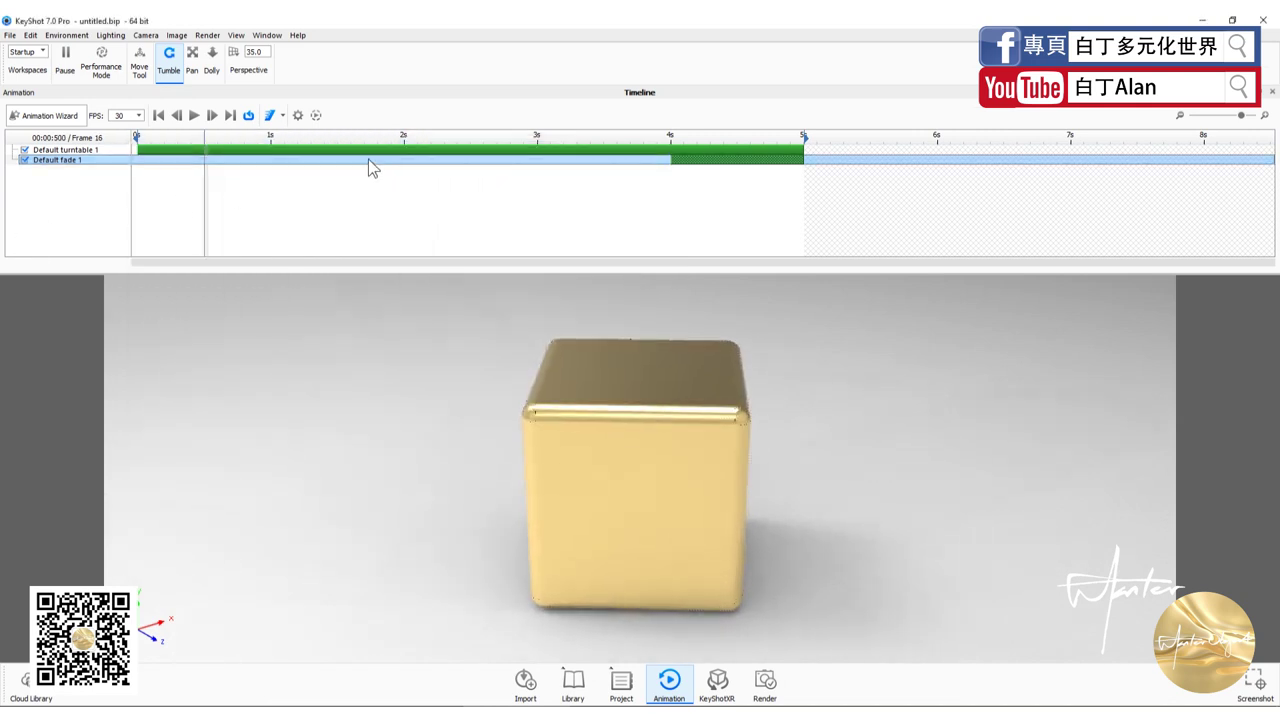
Step: Start another Fade animation on the cube model
right_click(700, 160)
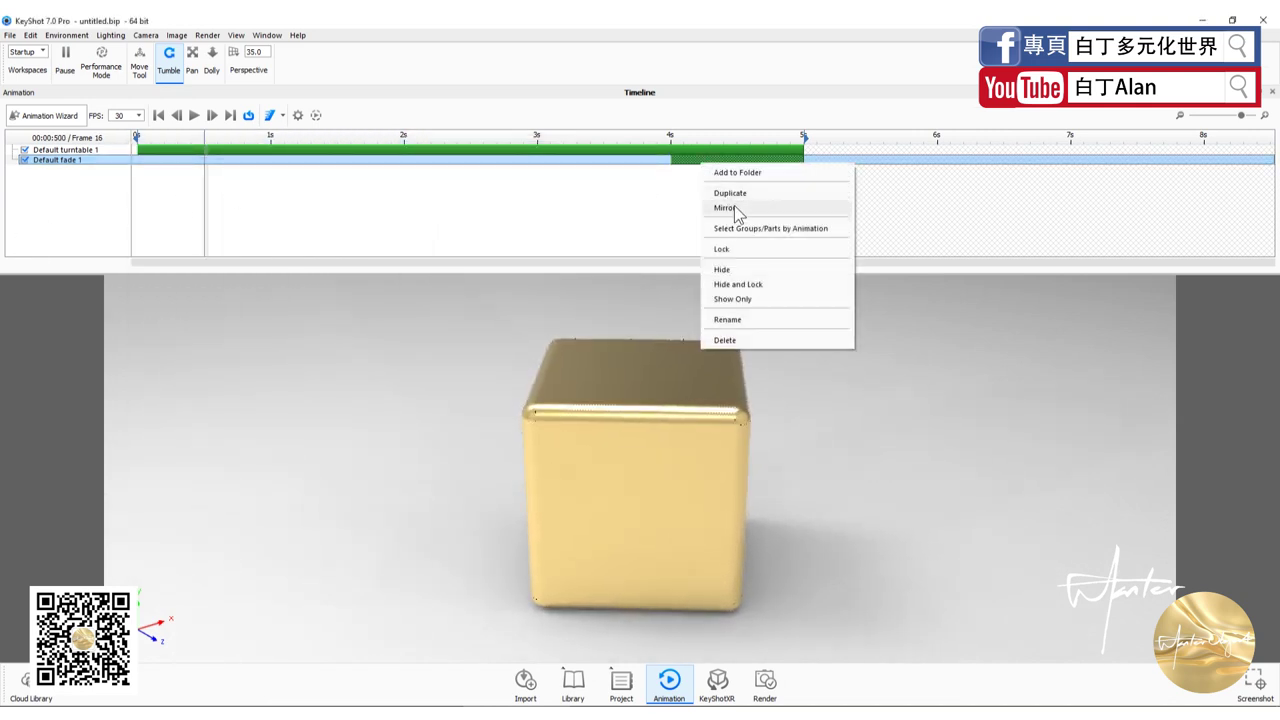
left_click(20, 117)
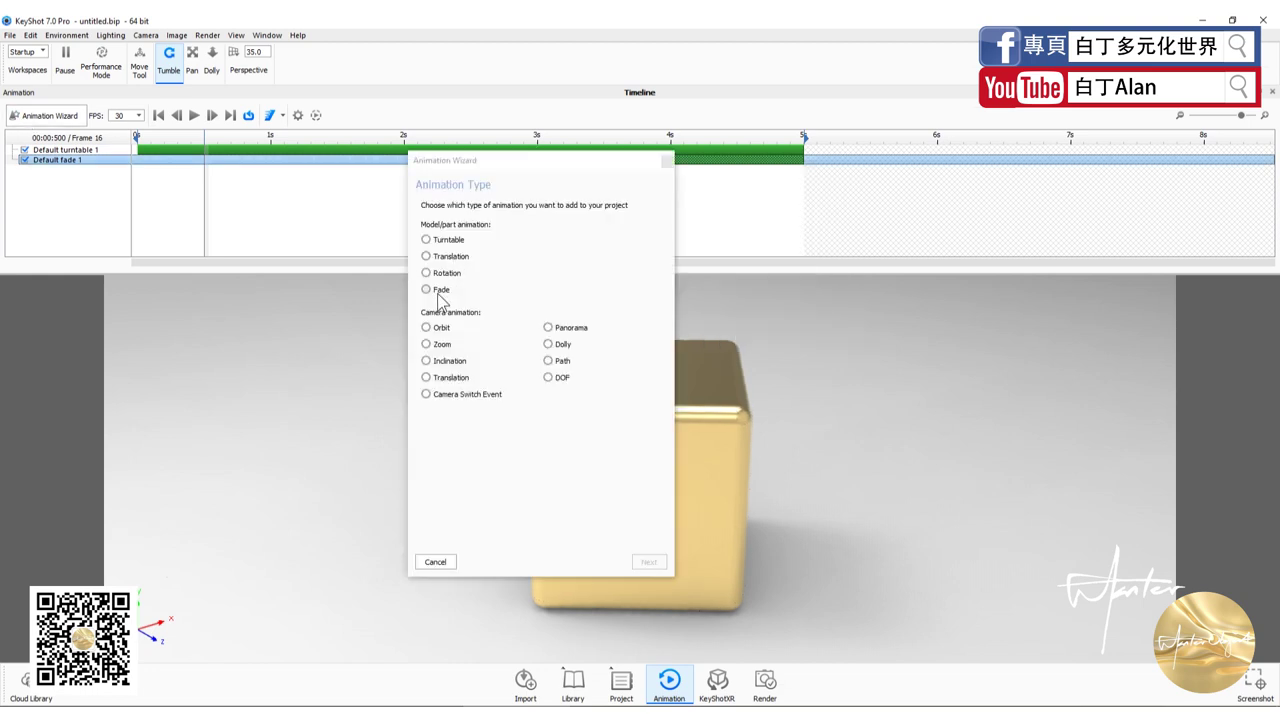
left_click(437, 290)
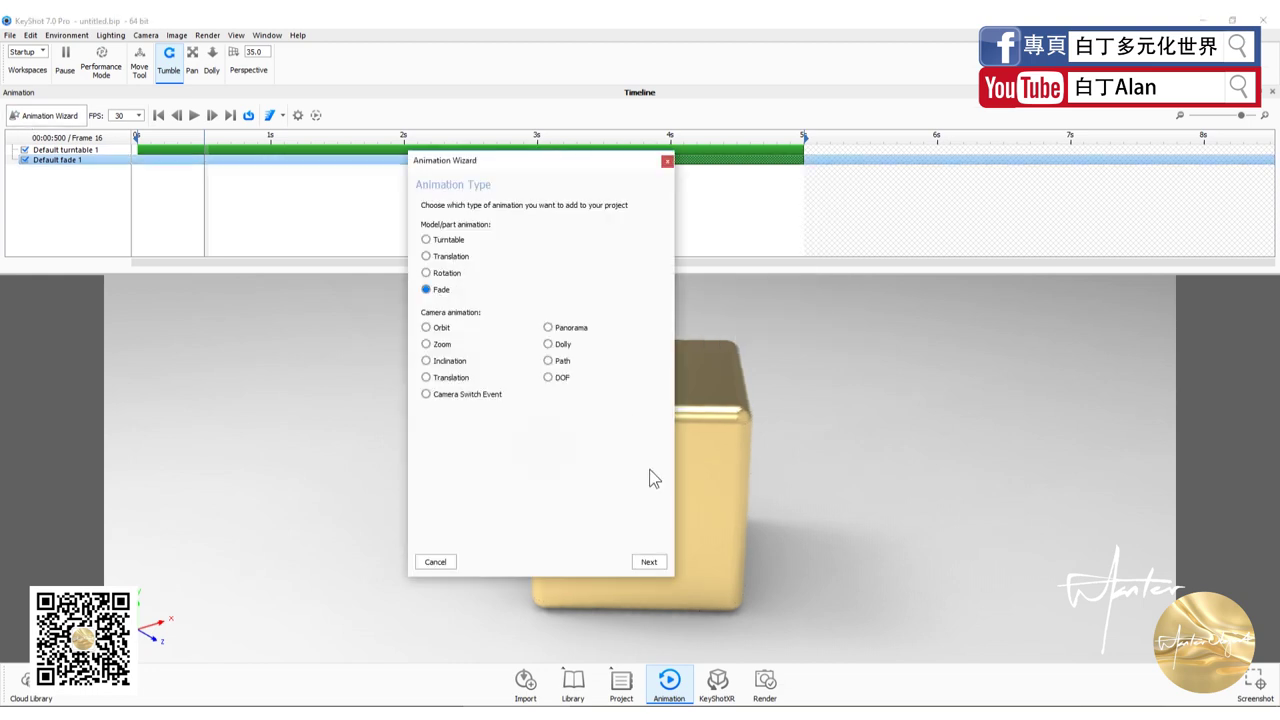
left_click(648, 563)
left_click(474, 239)
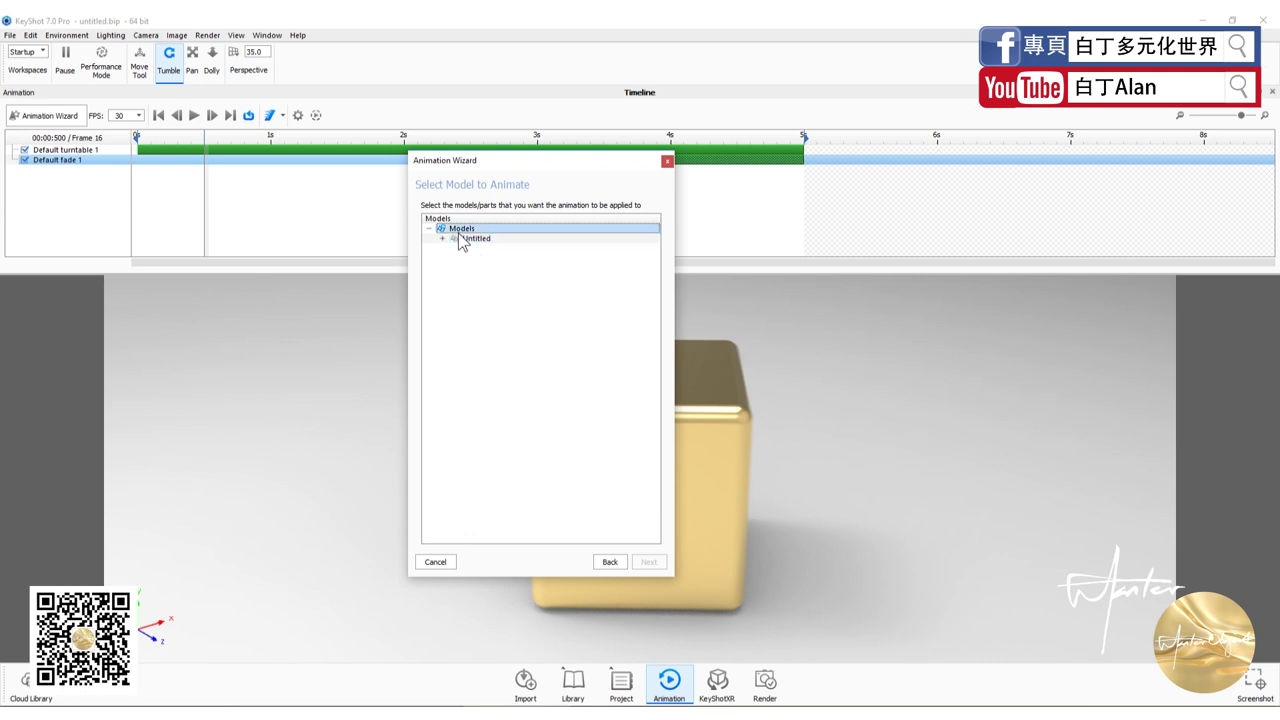
left_click(648, 562)
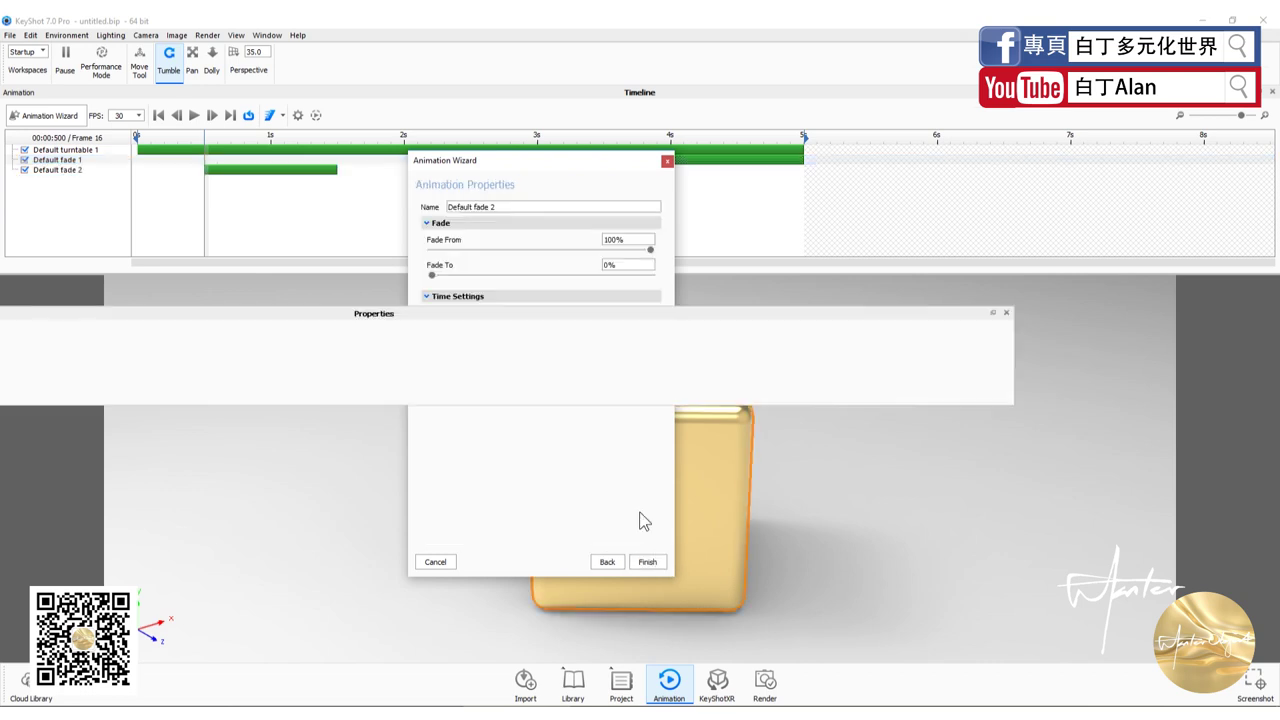
Step: Set the fade to start from 0%, place Default fade 2 at 0 s, and dock Properties
left_click(1007, 312)
left_click_drag(650, 249, 425, 250)
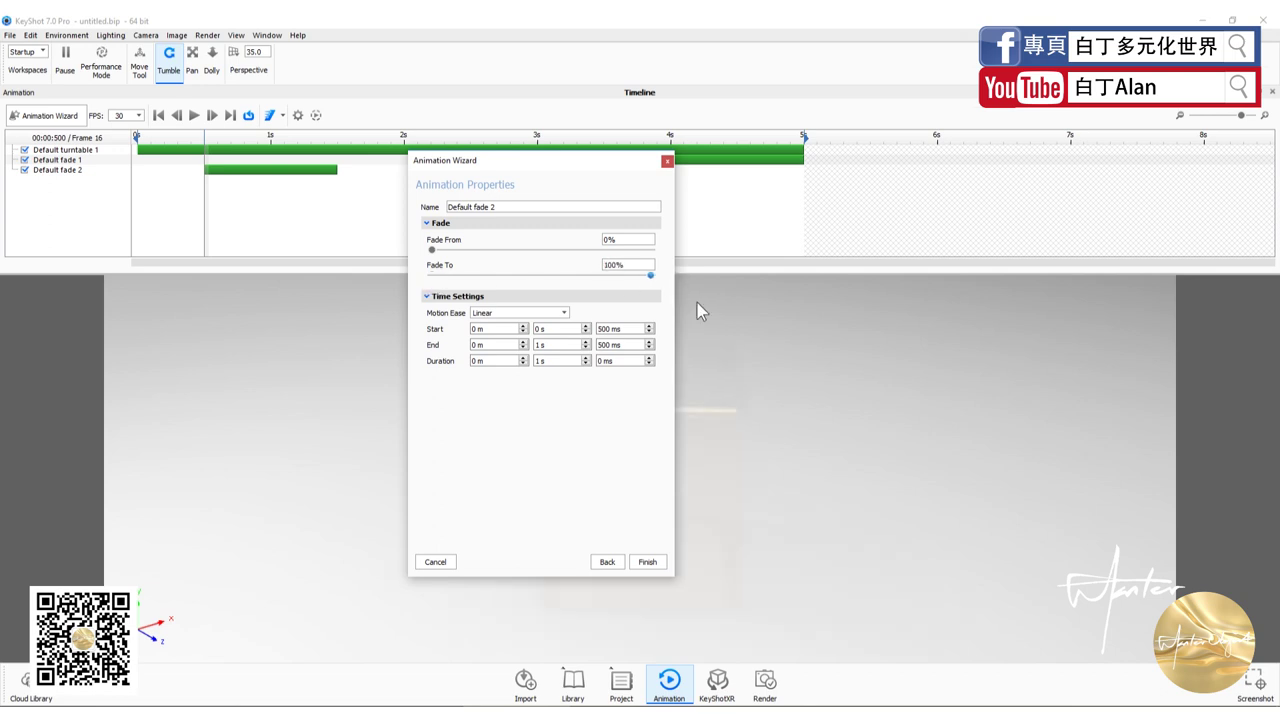
left_click(648, 561)
left_click_drag(254, 170, 177, 174)
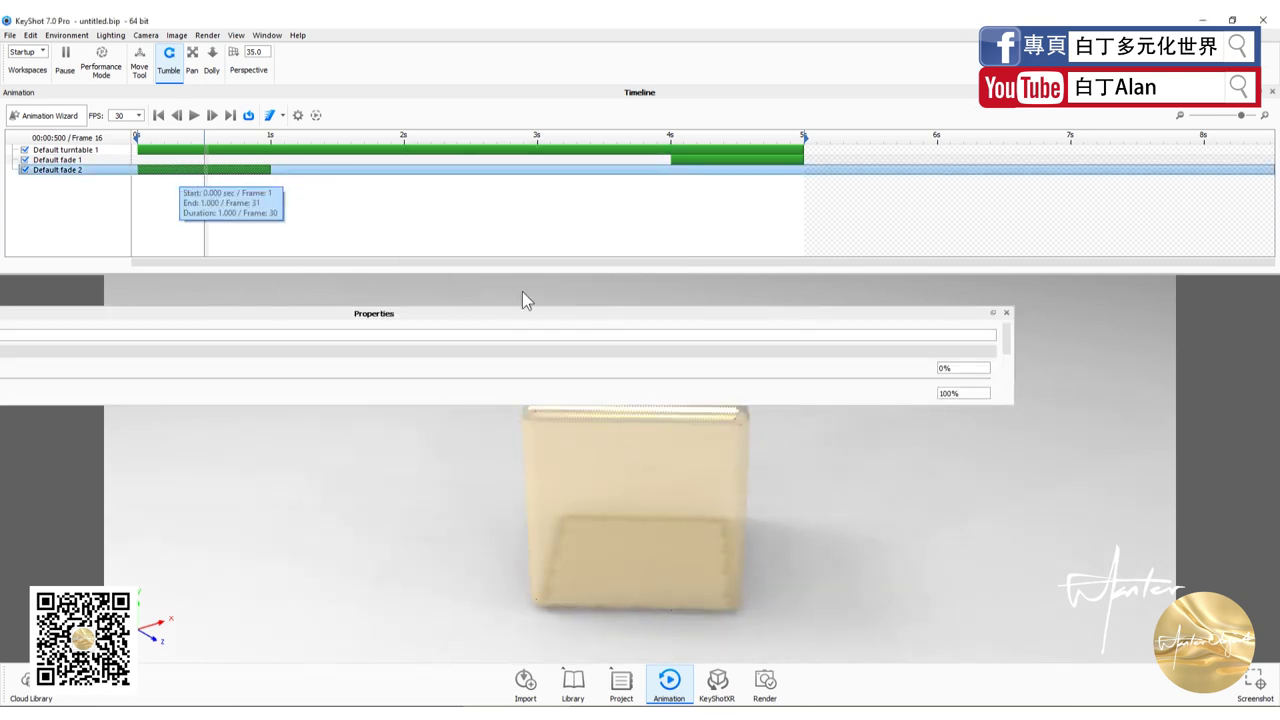
left_click(994, 313)
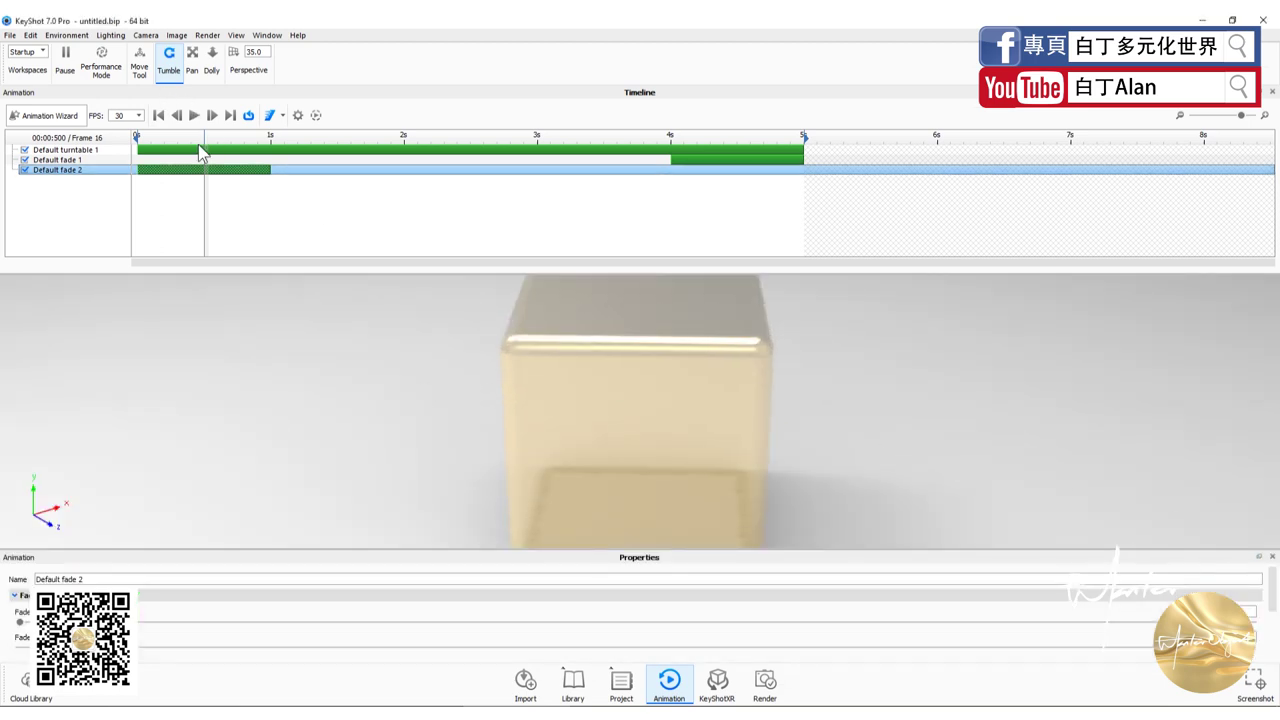
Step: Scrub and orbit to preview the animation to 5 s, then right-click Default fade 1
left_click_drag(205, 137, 751, 152)
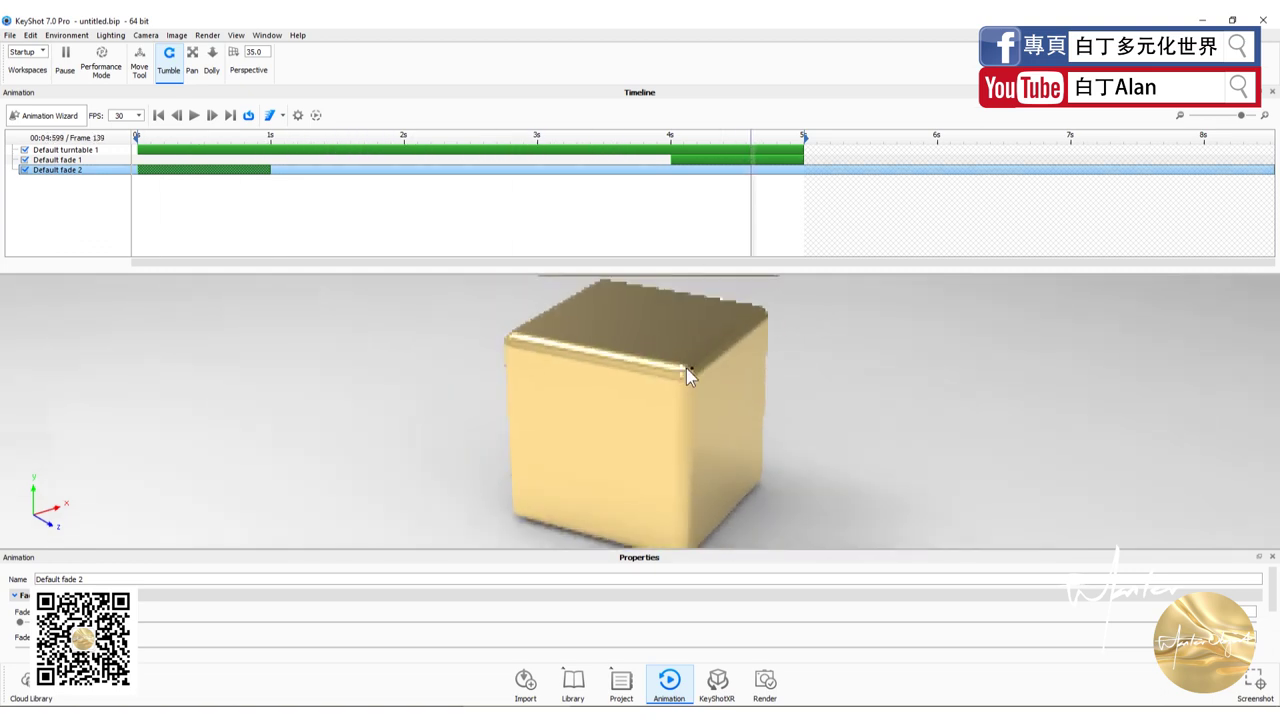
mouse_move(691, 380)
left_mouse_down()
mouse_move(711, 414)
mouse_move(809, 364)
mouse_move(809, 449)
left_mouse_up()
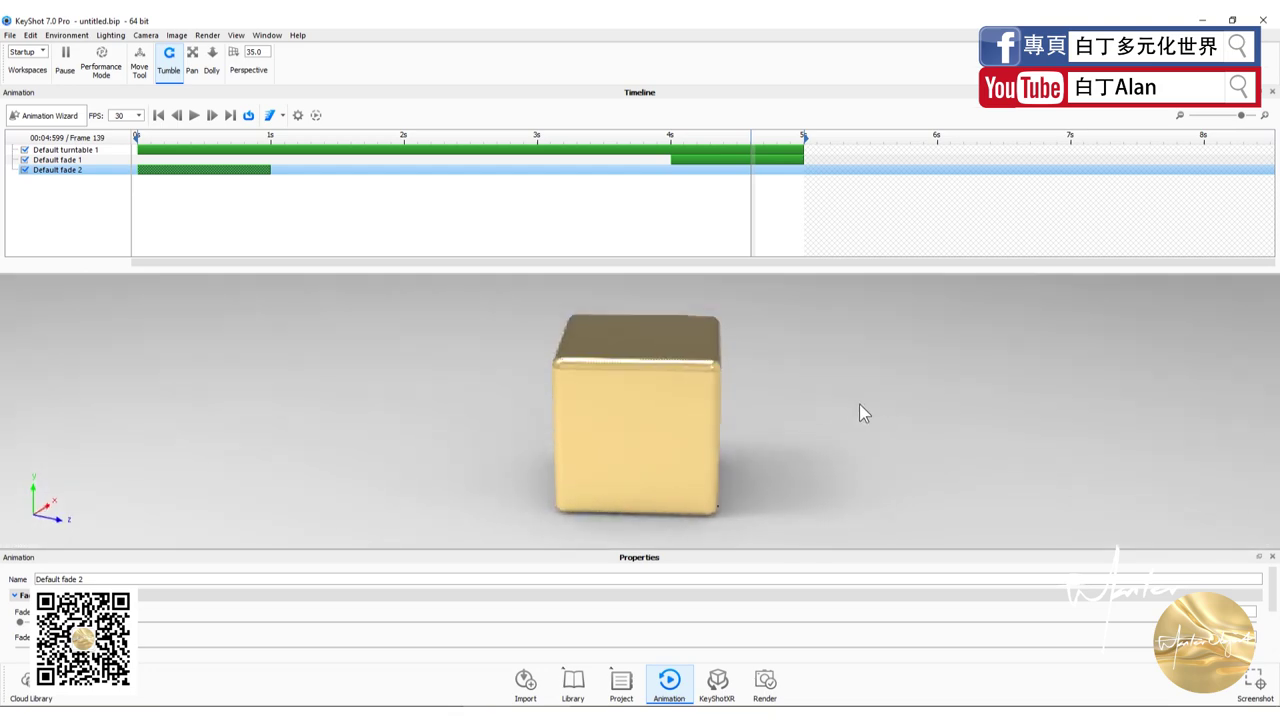
mouse_move(750, 142)
left_mouse_down()
mouse_move(858, 142)
mouse_move(137, 142)
mouse_move(727, 158)
left_mouse_up()
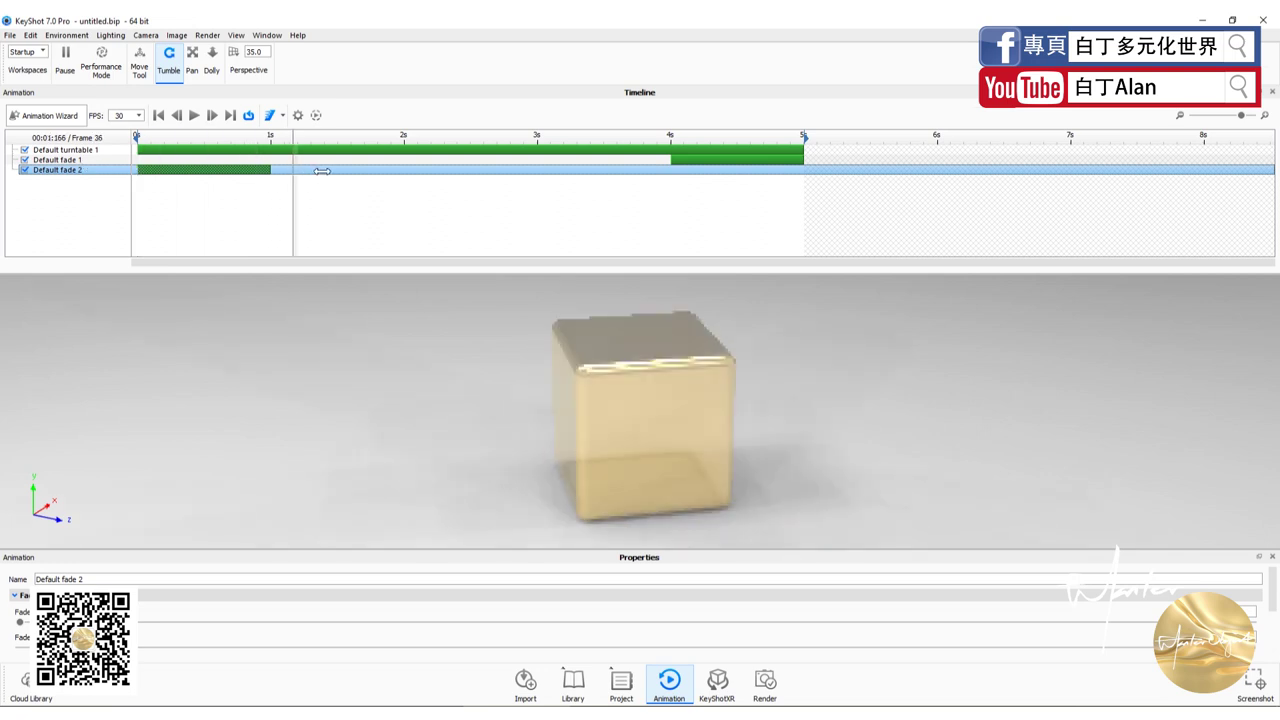
left_click(731, 160)
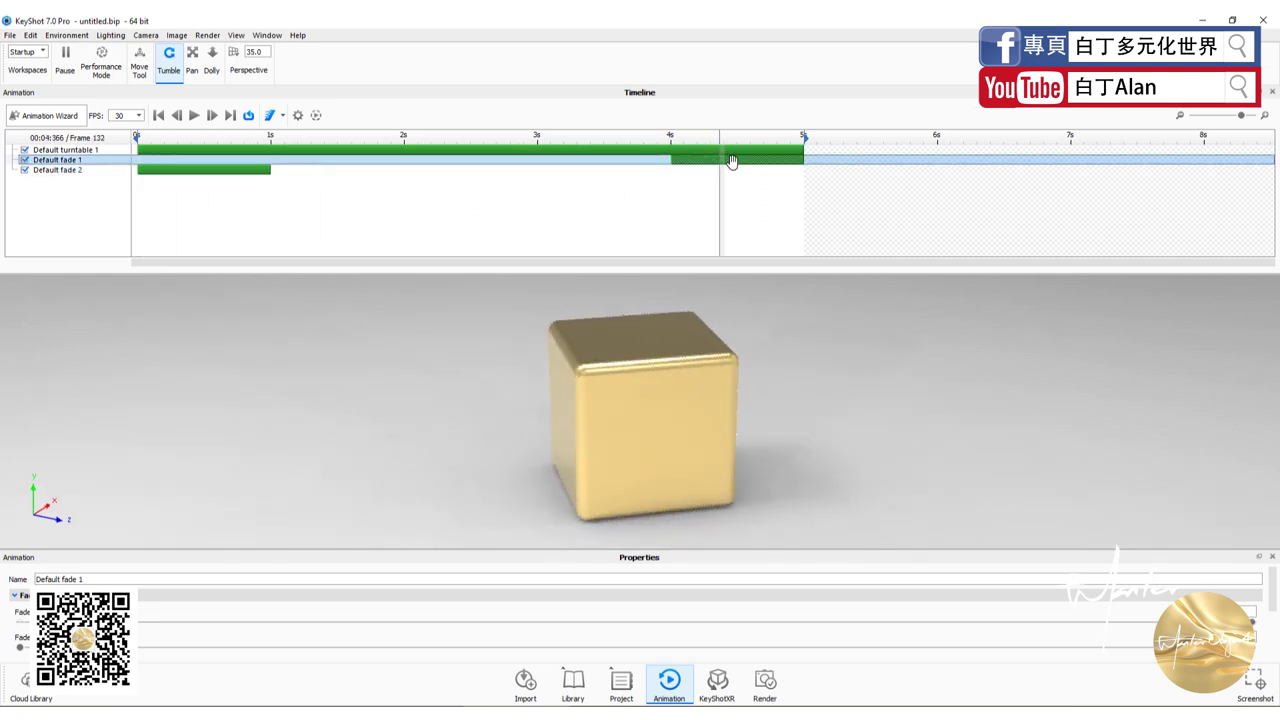
right_click(731, 161)
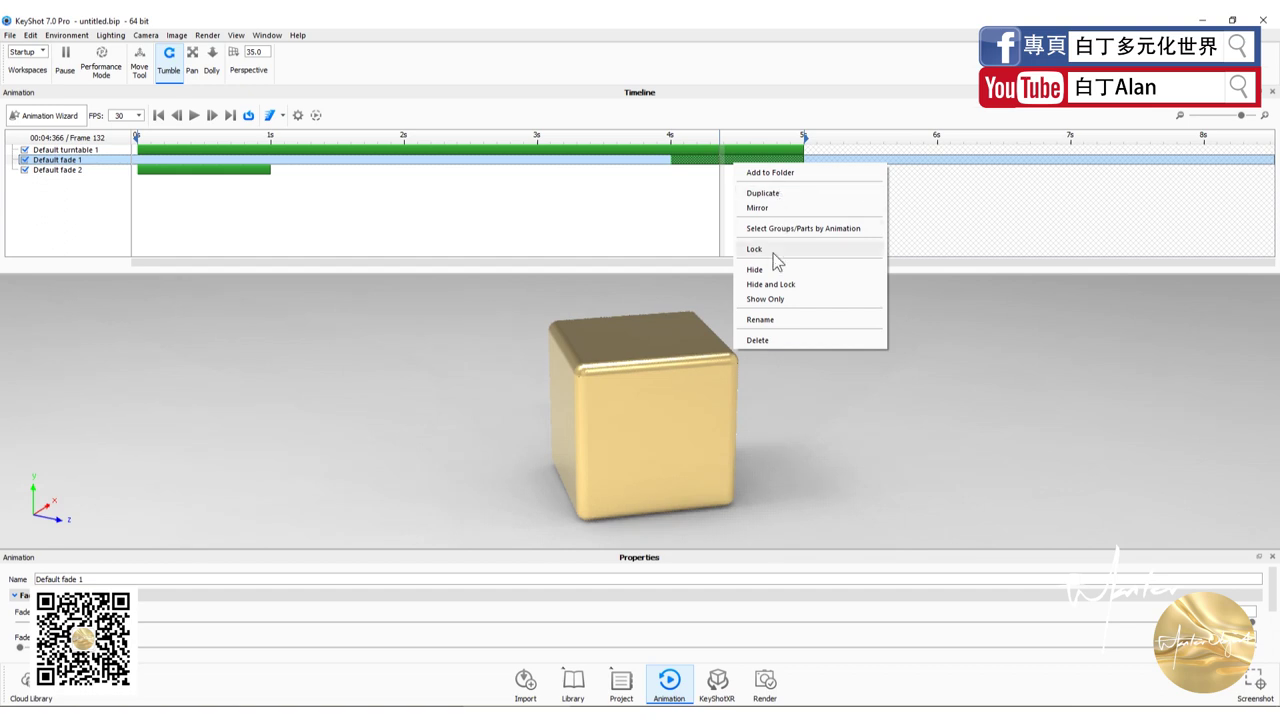
Step: Delete Default fade 1 and add Default fade 3 on the model, placed at 4–5 s
left_click(760, 340)
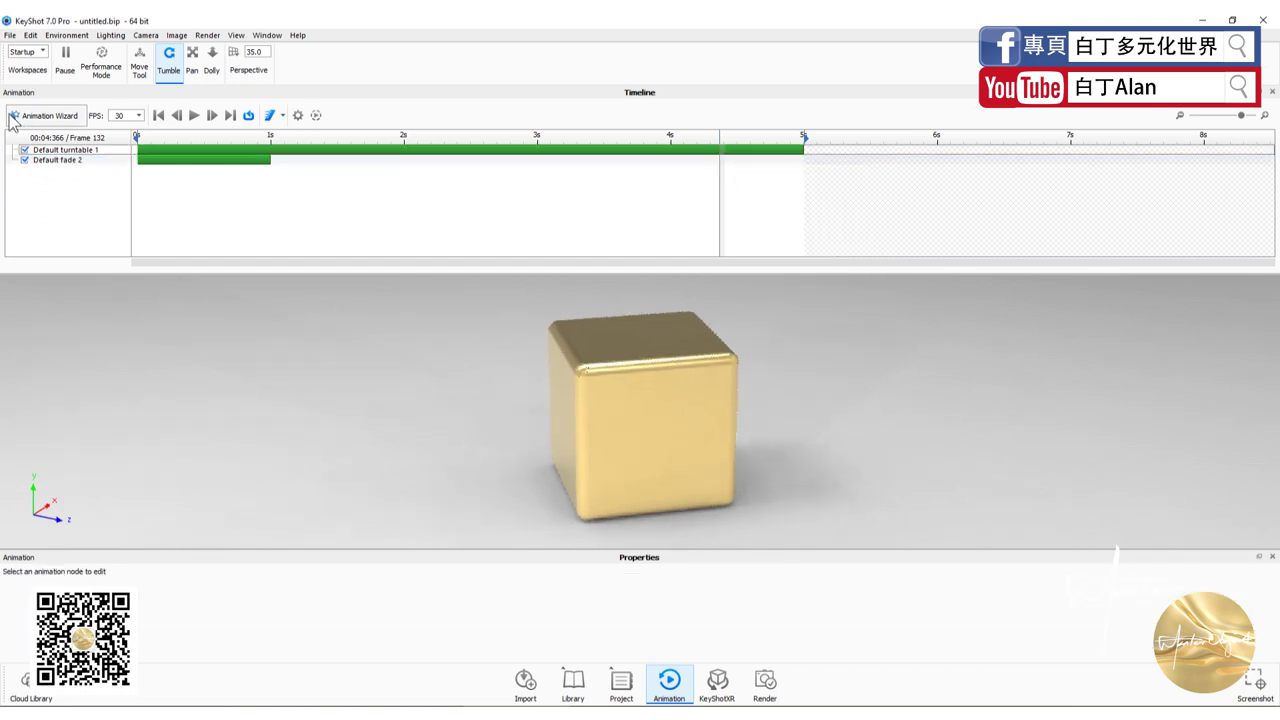
left_click(44, 115)
left_click(448, 290)
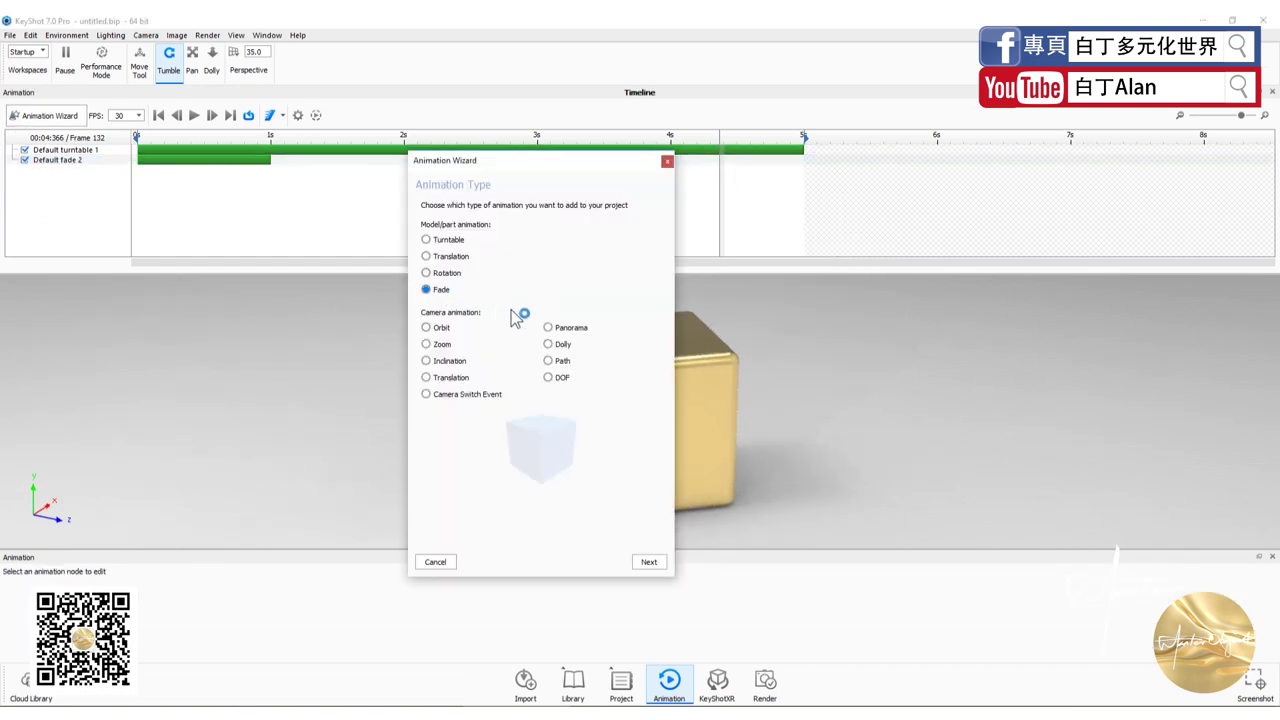
left_click(649, 561)
left_click(462, 228)
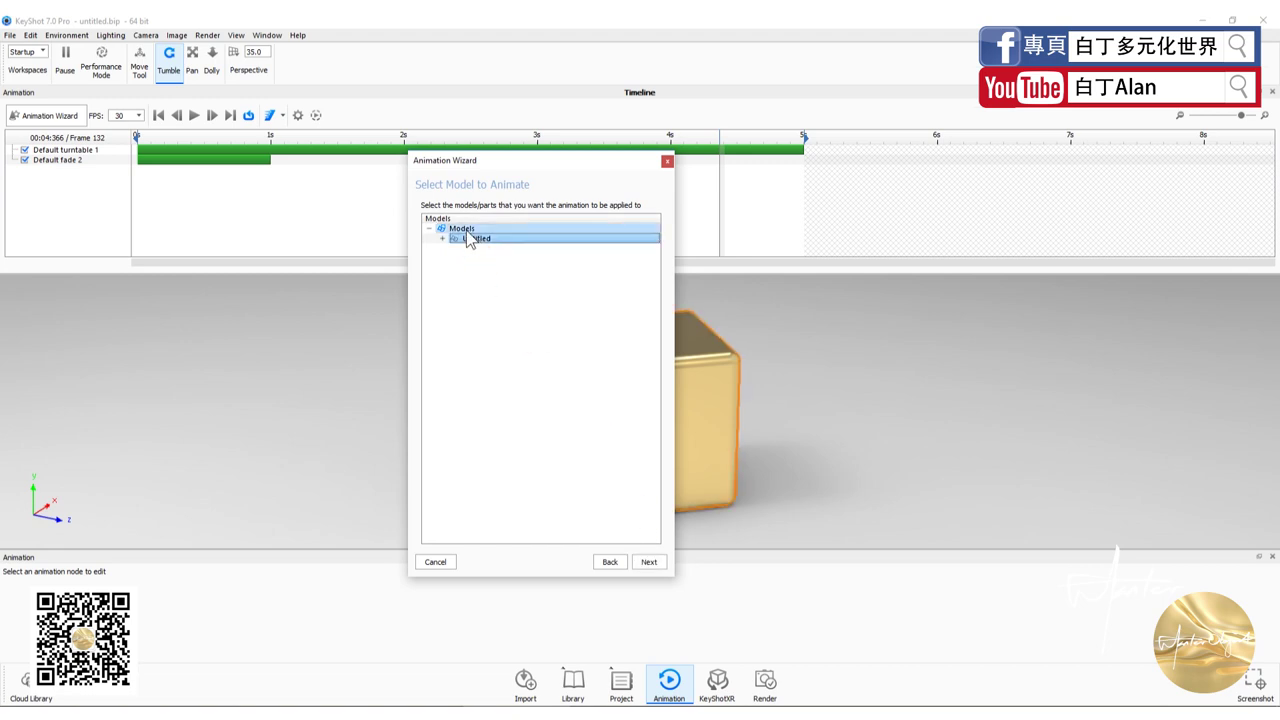
left_click(649, 562)
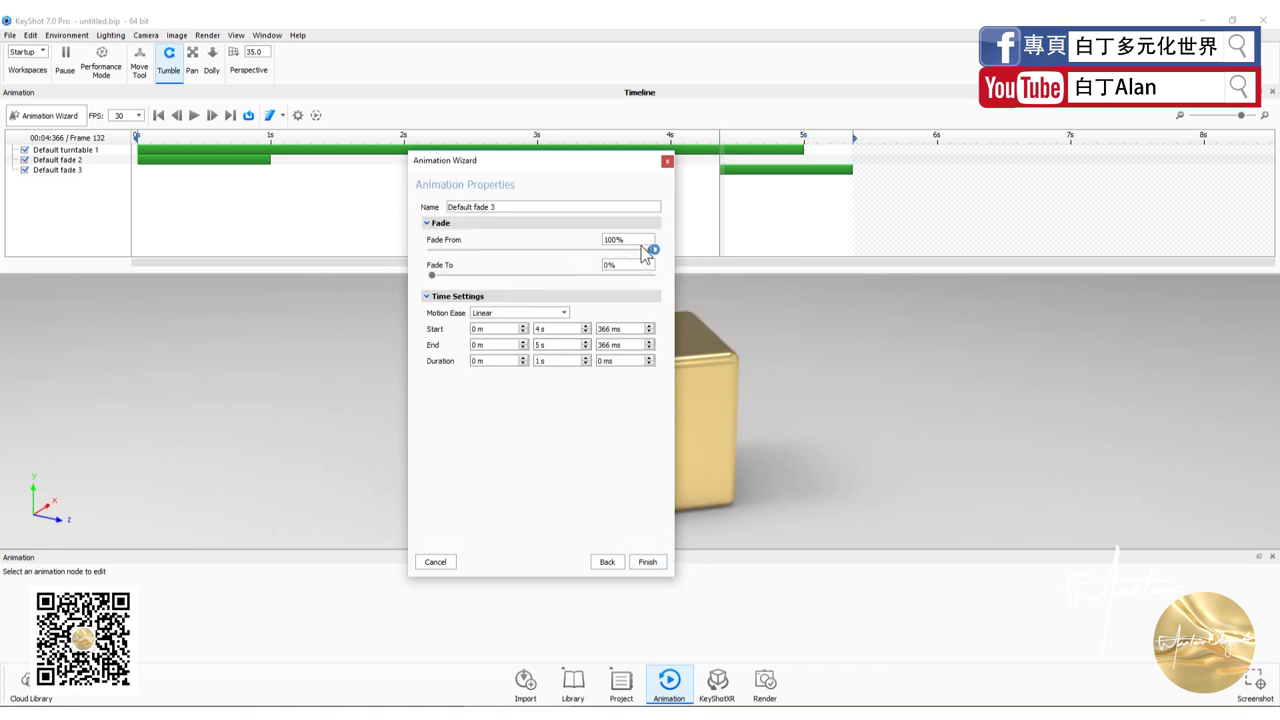
left_click(646, 561)
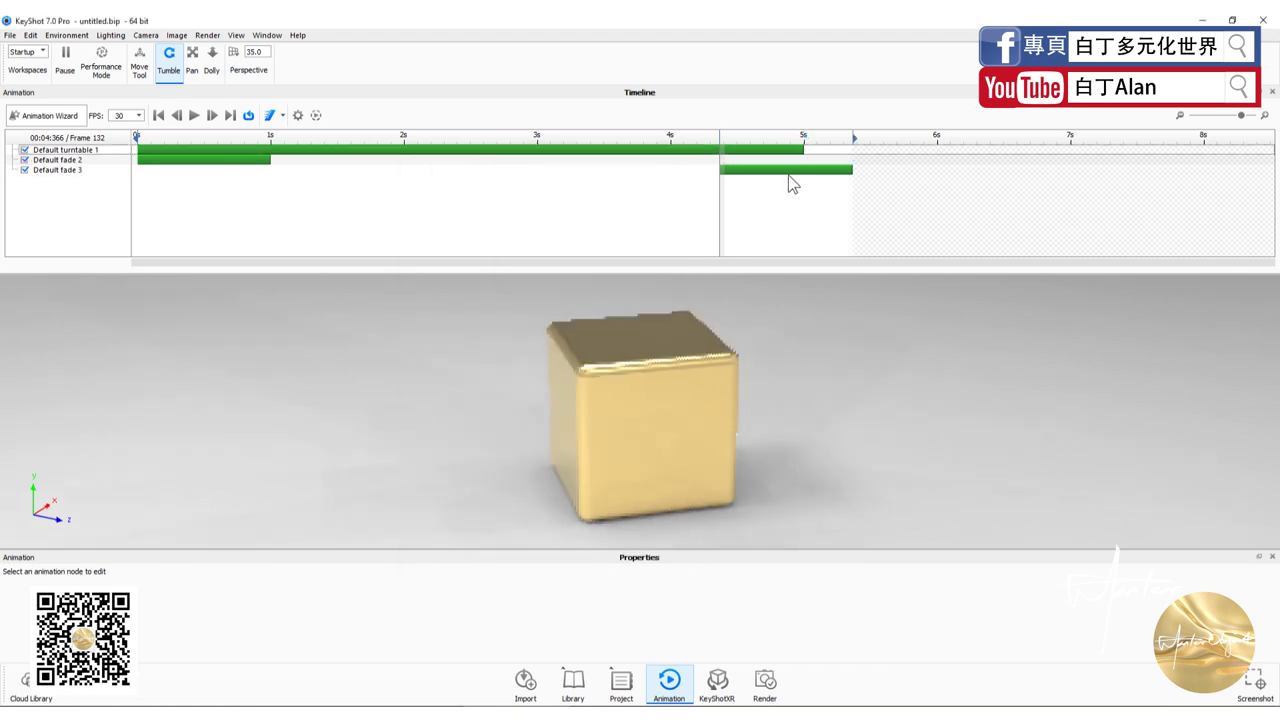
mouse_move(771, 168)
left_mouse_down()
mouse_move(727, 167)
mouse_move(775, 133)
mouse_move(137, 157)
mouse_move(780, 156)
mouse_move(105, 173)
mouse_move(266, 190)
mouse_move(794, 192)
mouse_move(590, 199)
left_mouse_up()
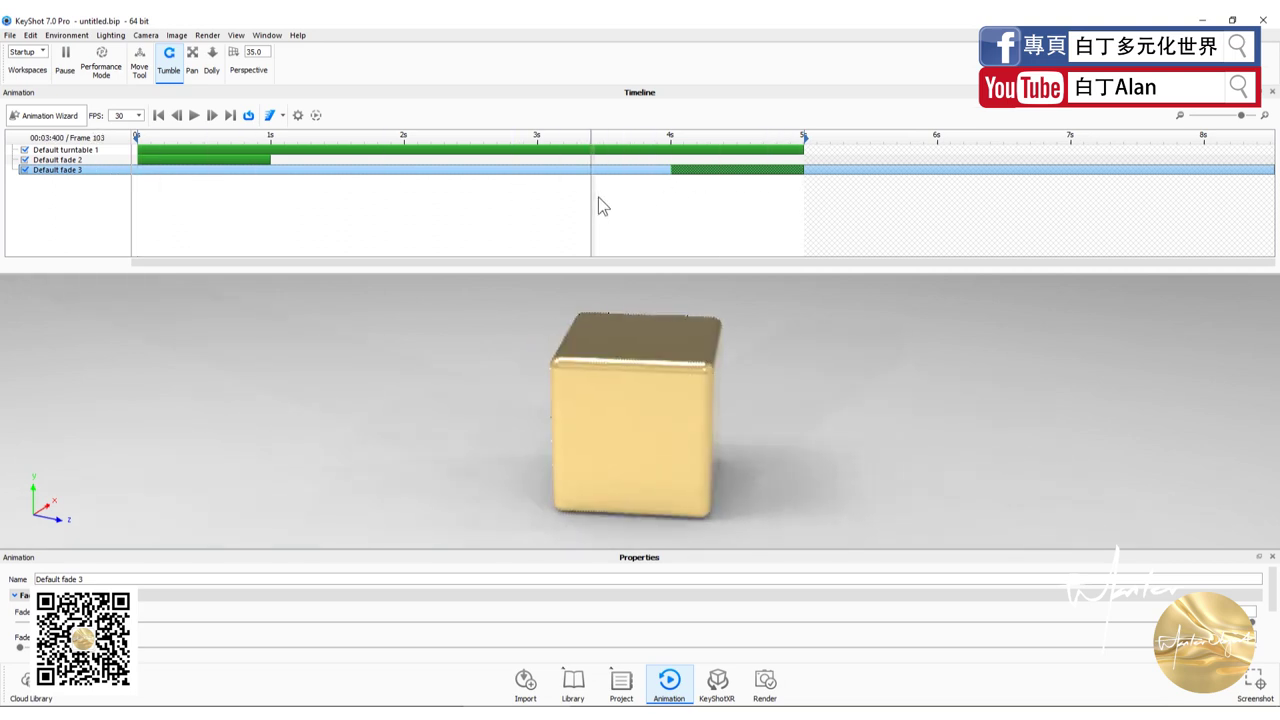
Step: Reopen the Animation Wizard and settle on Translation as the animation type
left_click(43, 115)
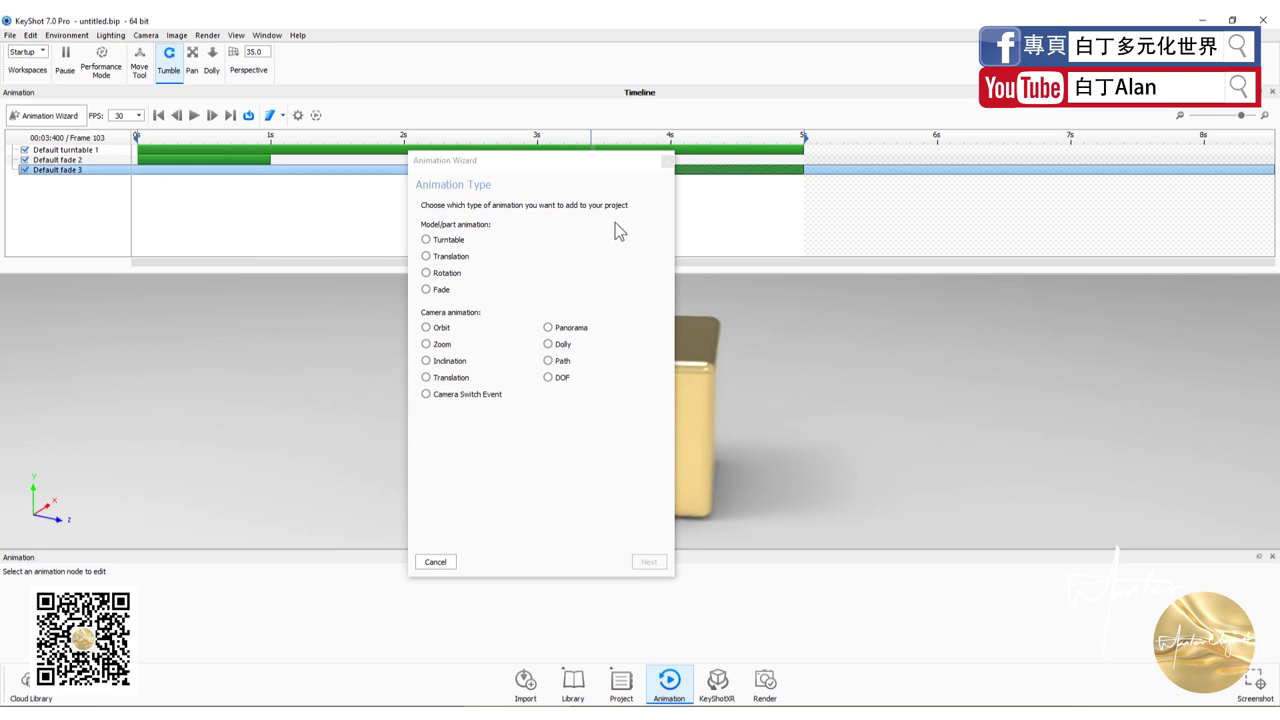
left_click(667, 162)
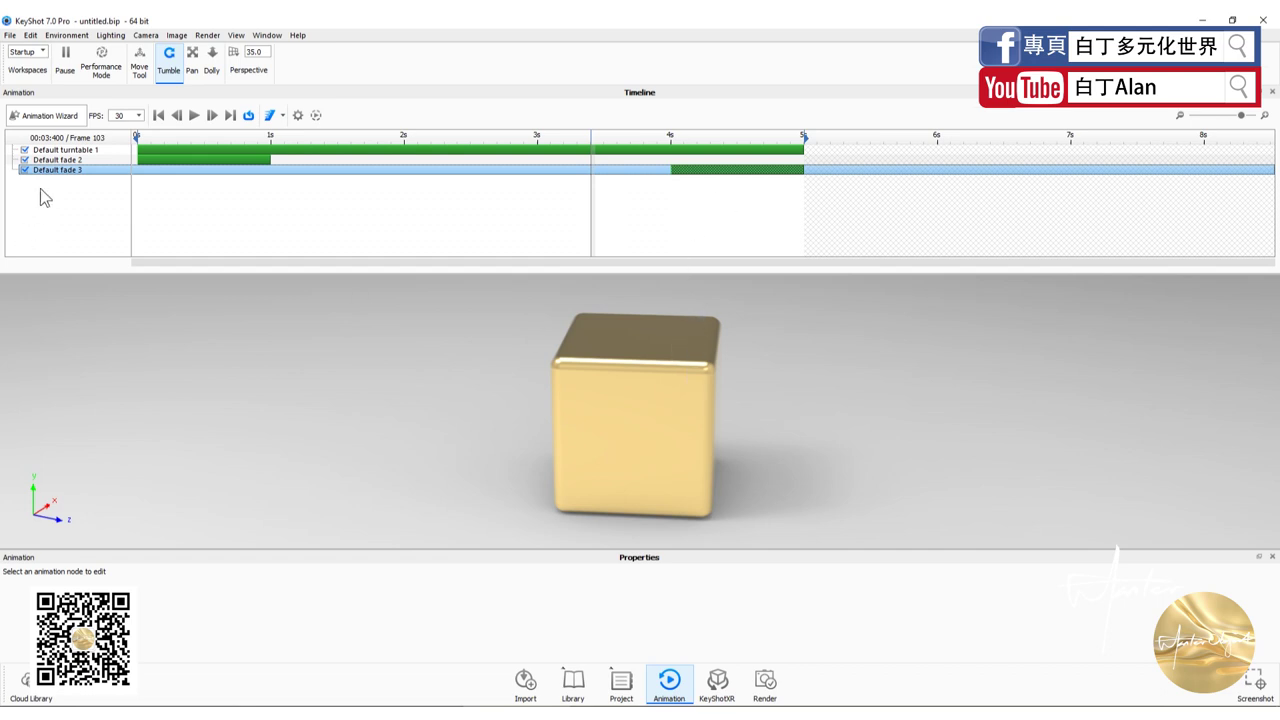
left_click(45, 116)
left_click(427, 256)
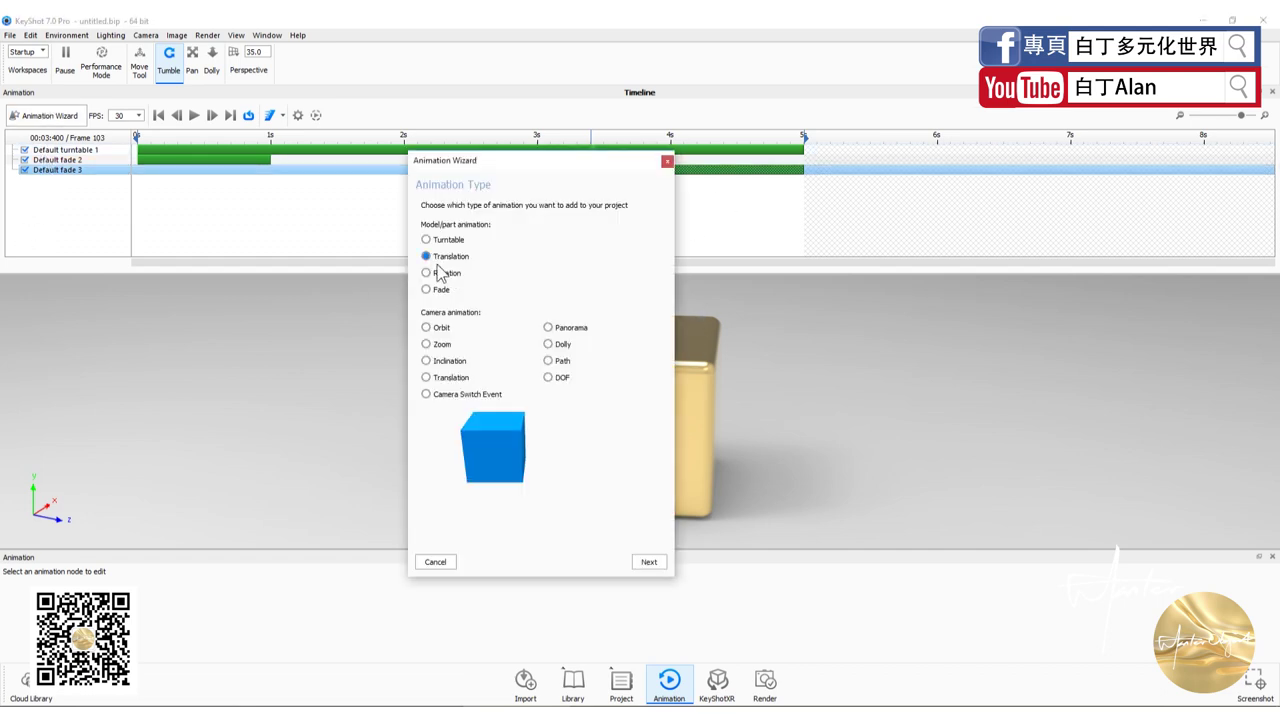
left_click(437, 273)
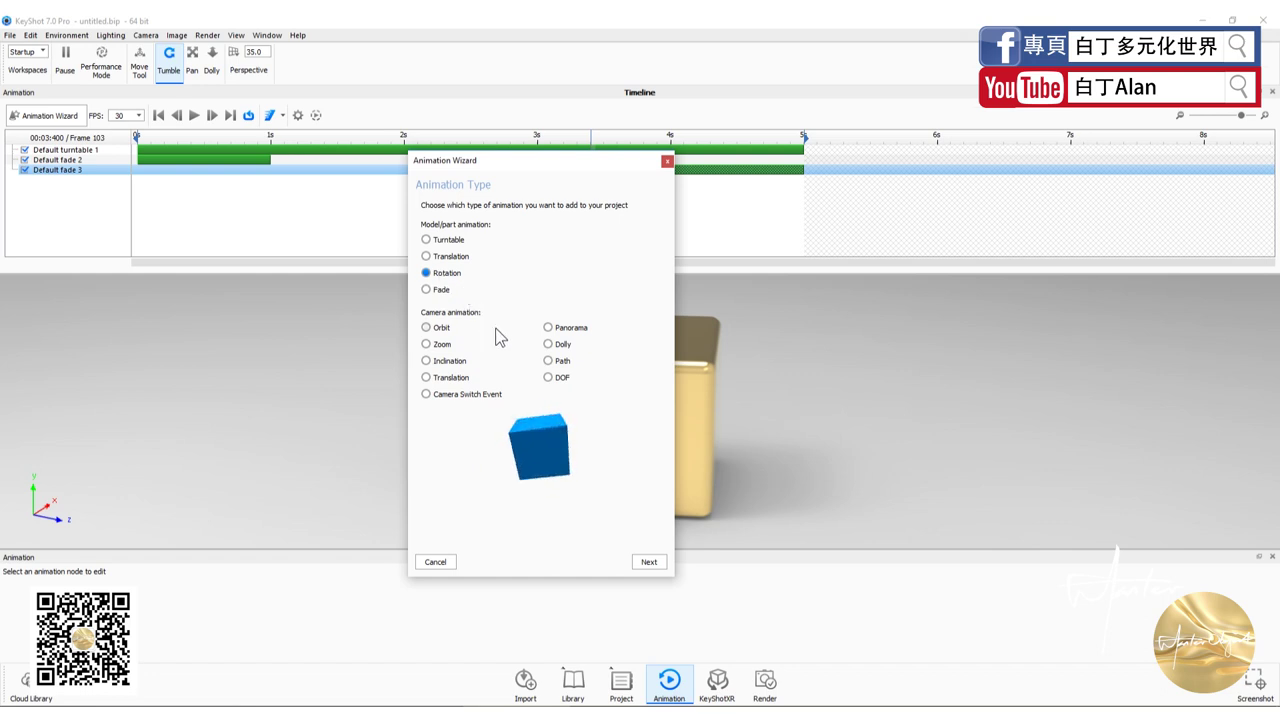
left_click(427, 256)
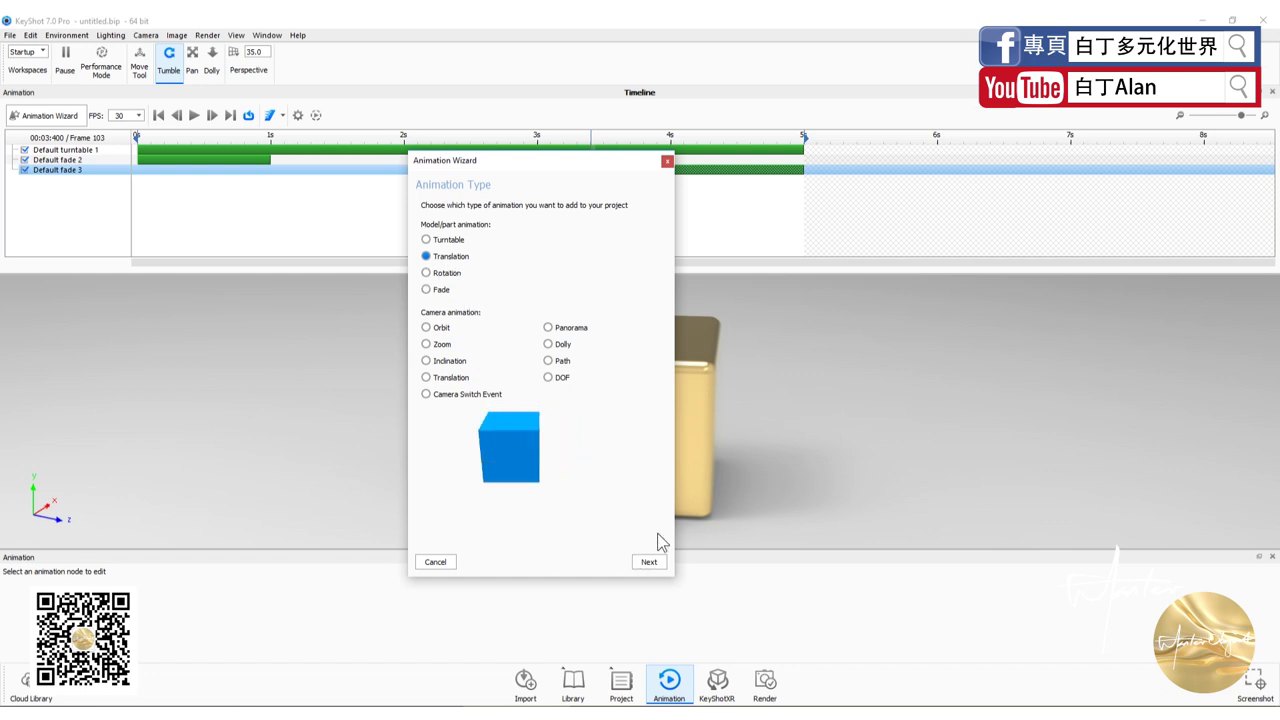
Step: Set the current time to 2 s and select all Models for the translation
left_click(404, 137)
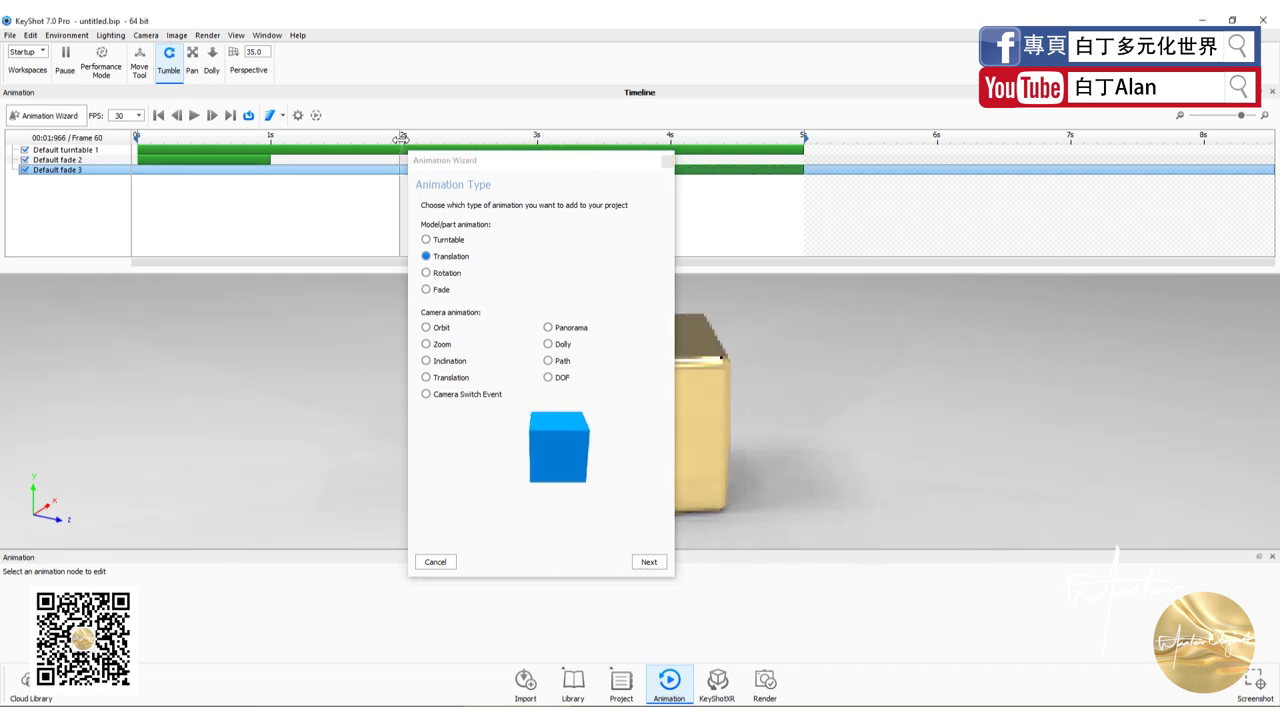
left_click(648, 561)
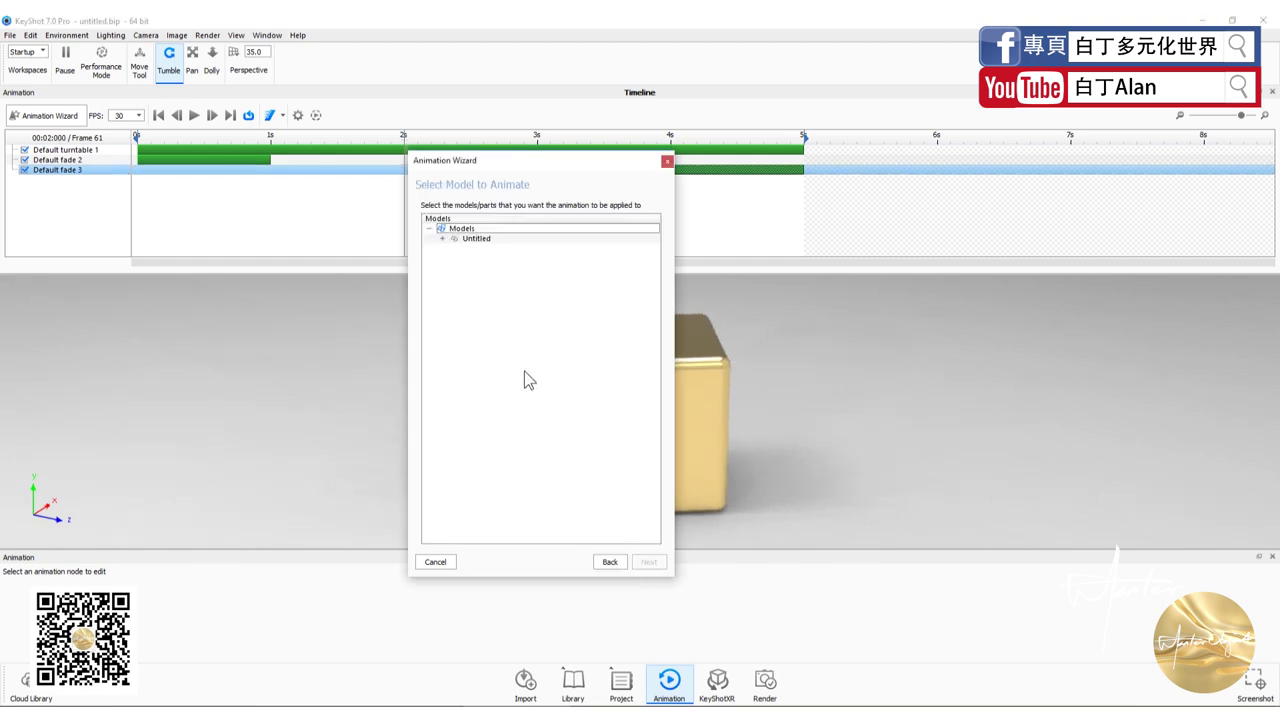
left_click(457, 228)
left_click(648, 561)
type("50")
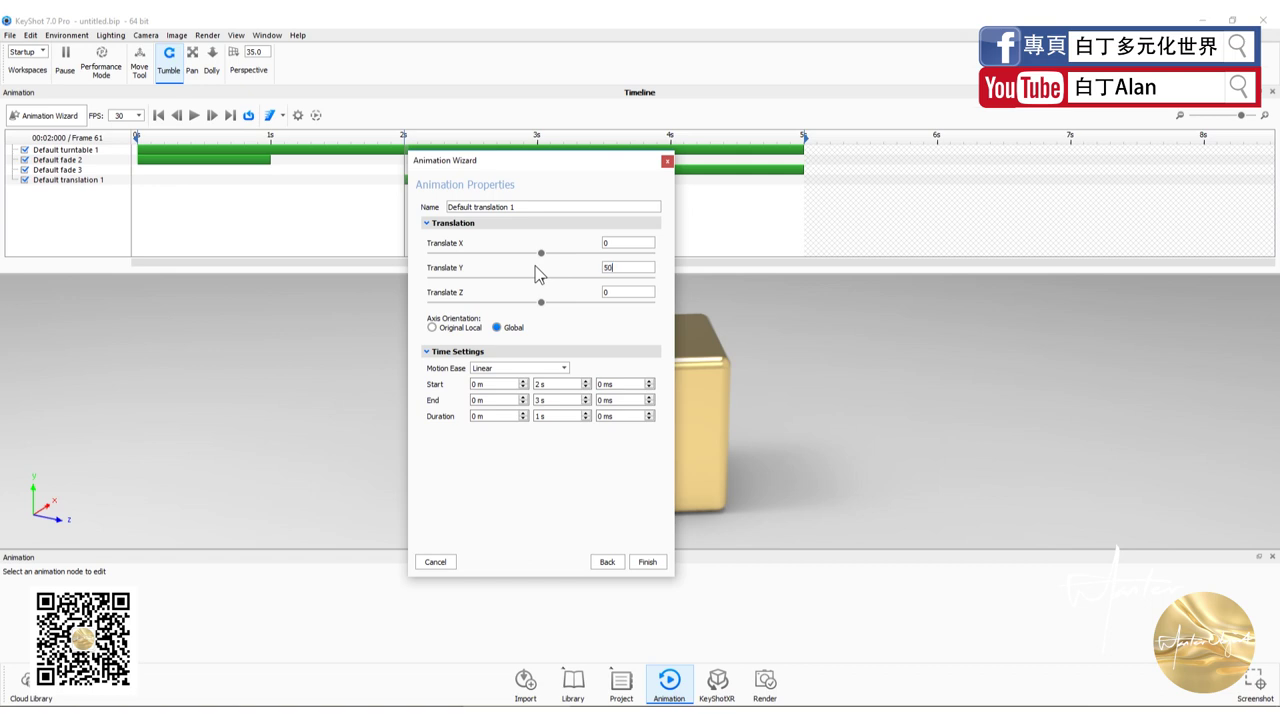
Step: Create the translation and scrub toward 3 s and 5 s to watch the cube rise
left_click(660, 564)
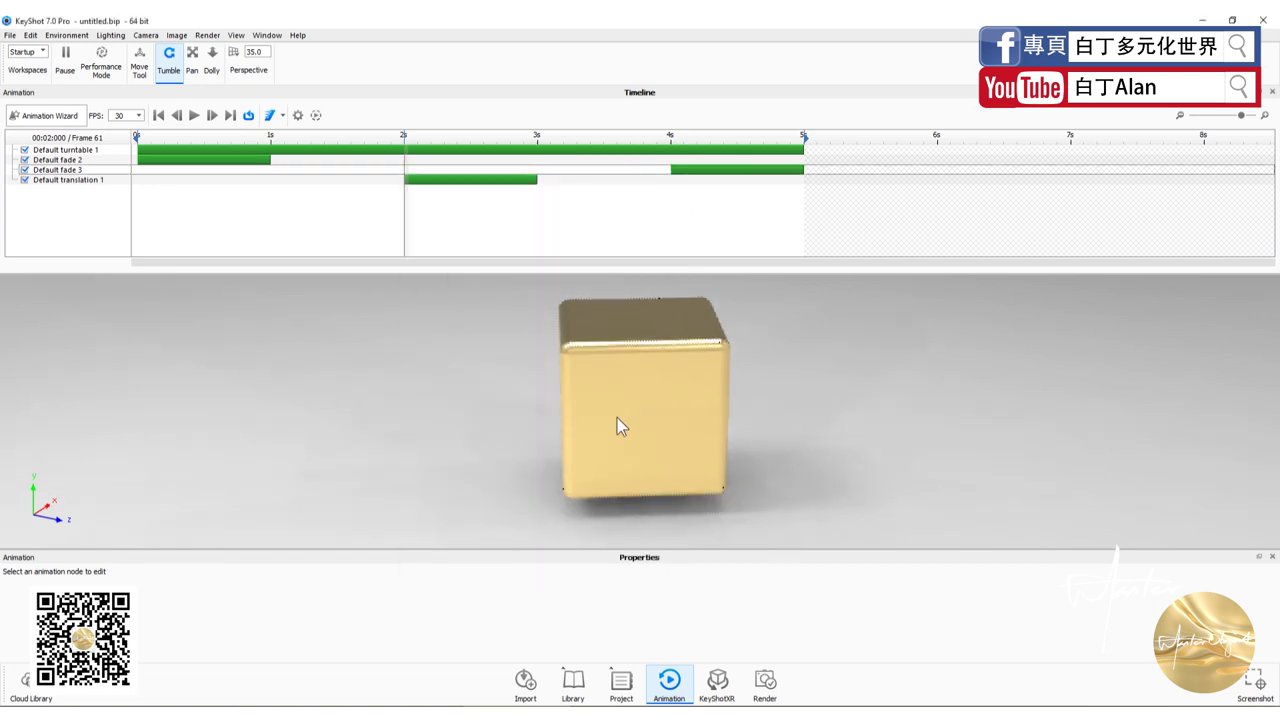
left_click(450, 168)
left_click_drag(404, 134, 613, 133)
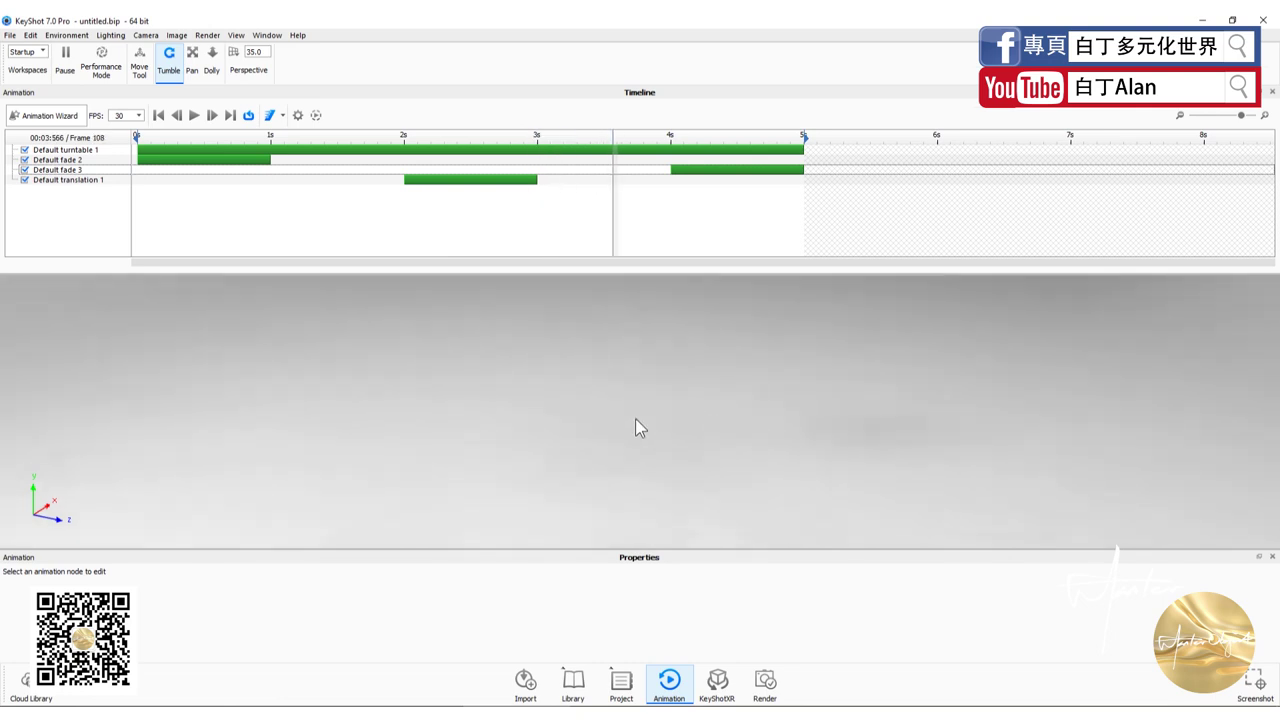
scroll(635, 418, "down", 5)
scroll(649, 365, "up", 3)
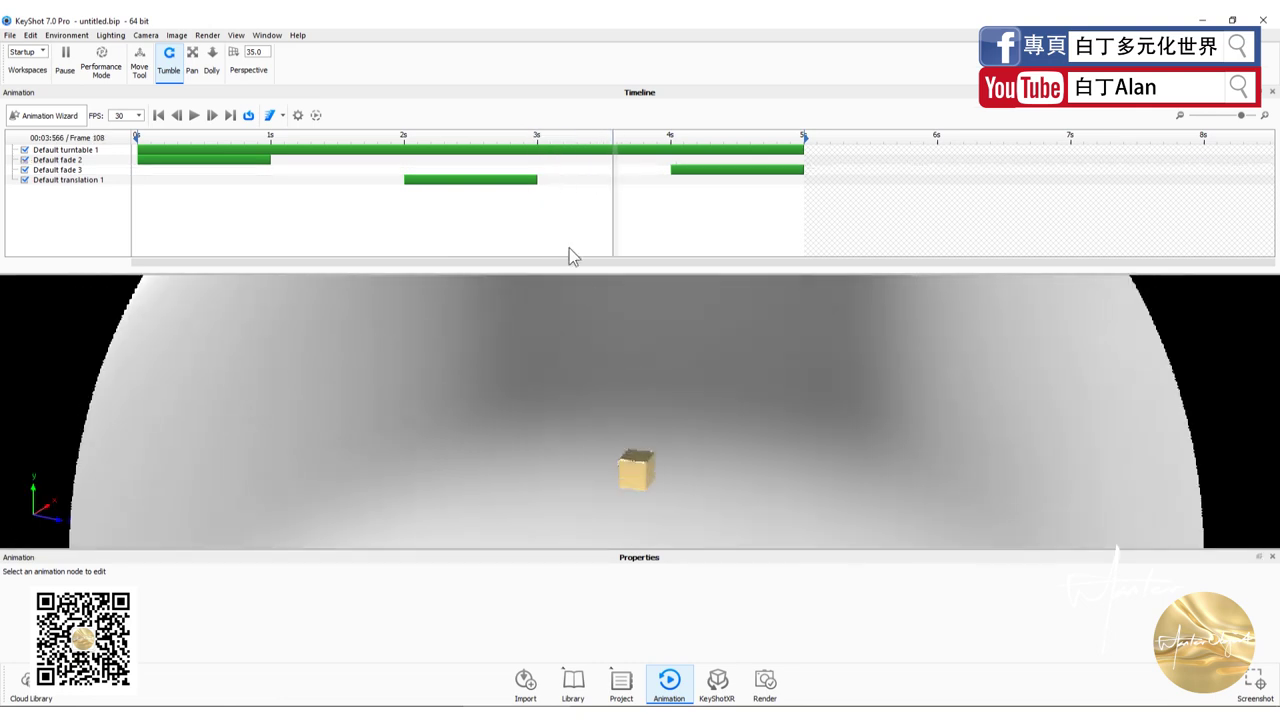
left_click_drag(620, 150, 833, 158)
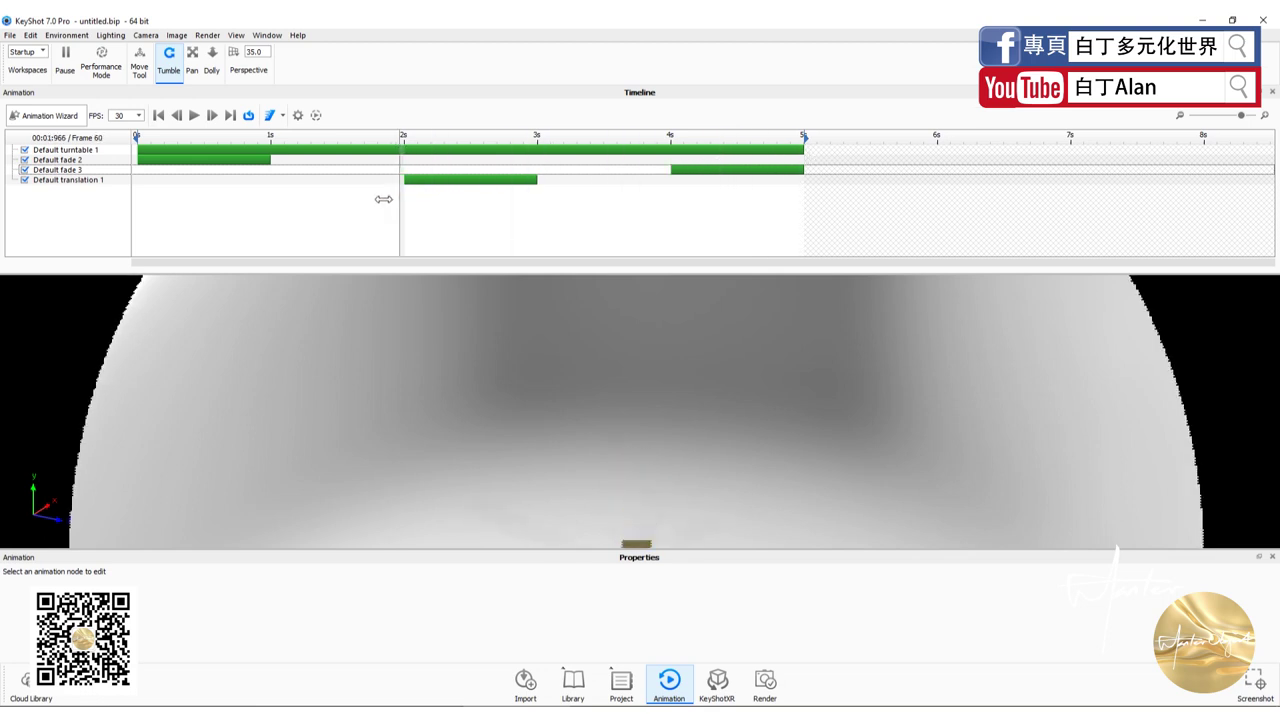
Step: Scrub back to about 1.8 s and 2.3 s to recheck the motion, then start a new animation
left_click_drag(833, 158, 378, 192)
scroll(632, 428, "down", 3)
scroll(634, 438, "down", 2)
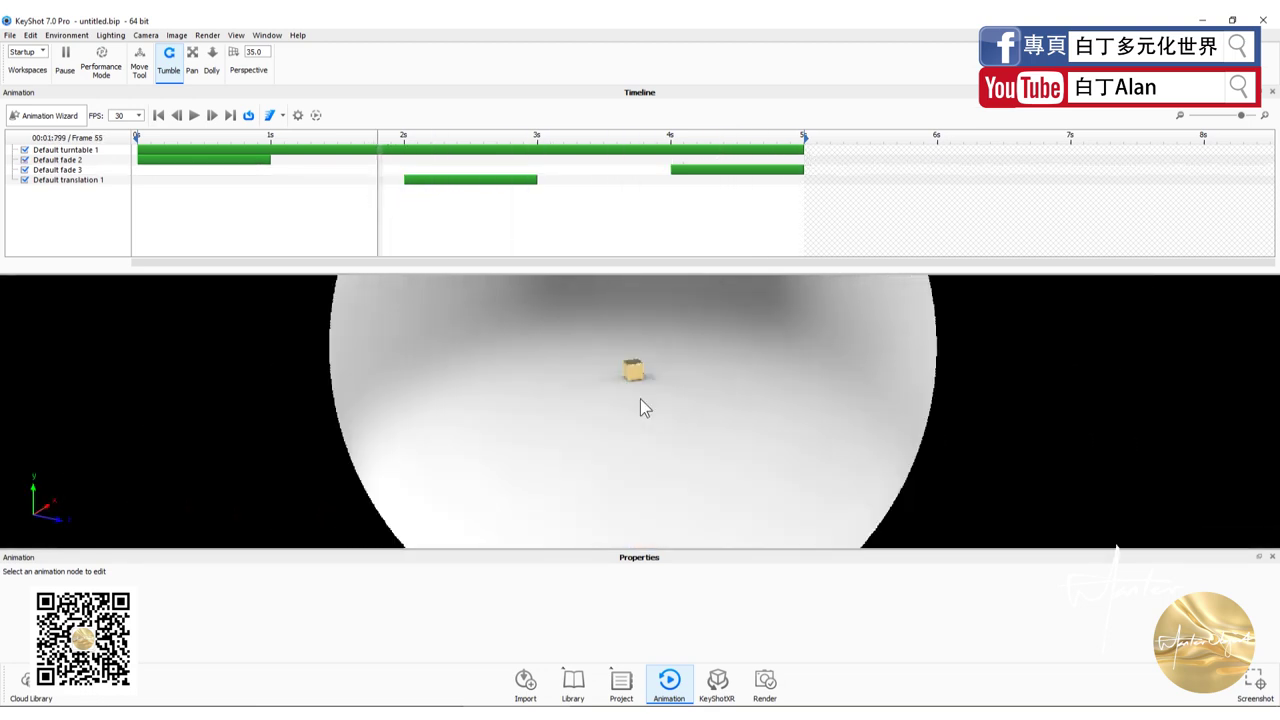
scroll(643, 340, "up", 2)
scroll(653, 403, "up", 2)
scroll(656, 427, "up", 1)
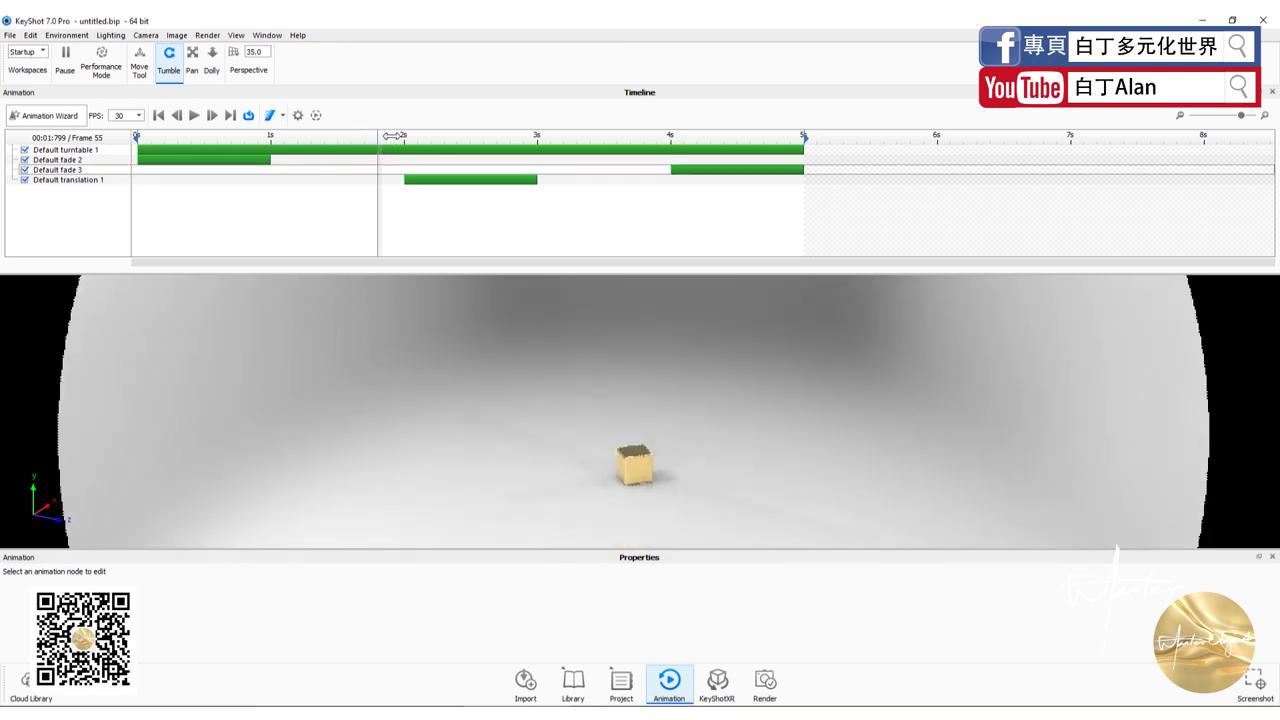
left_click_drag(379, 136, 768, 143)
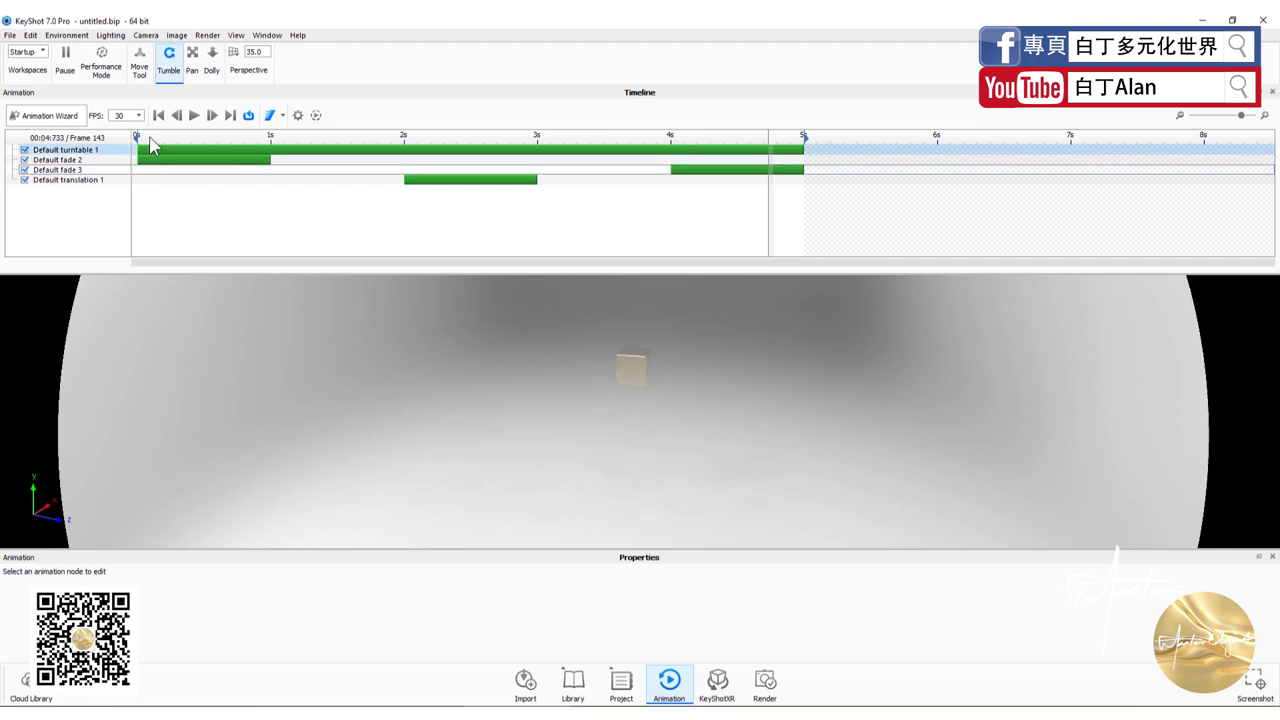
left_click(50, 116)
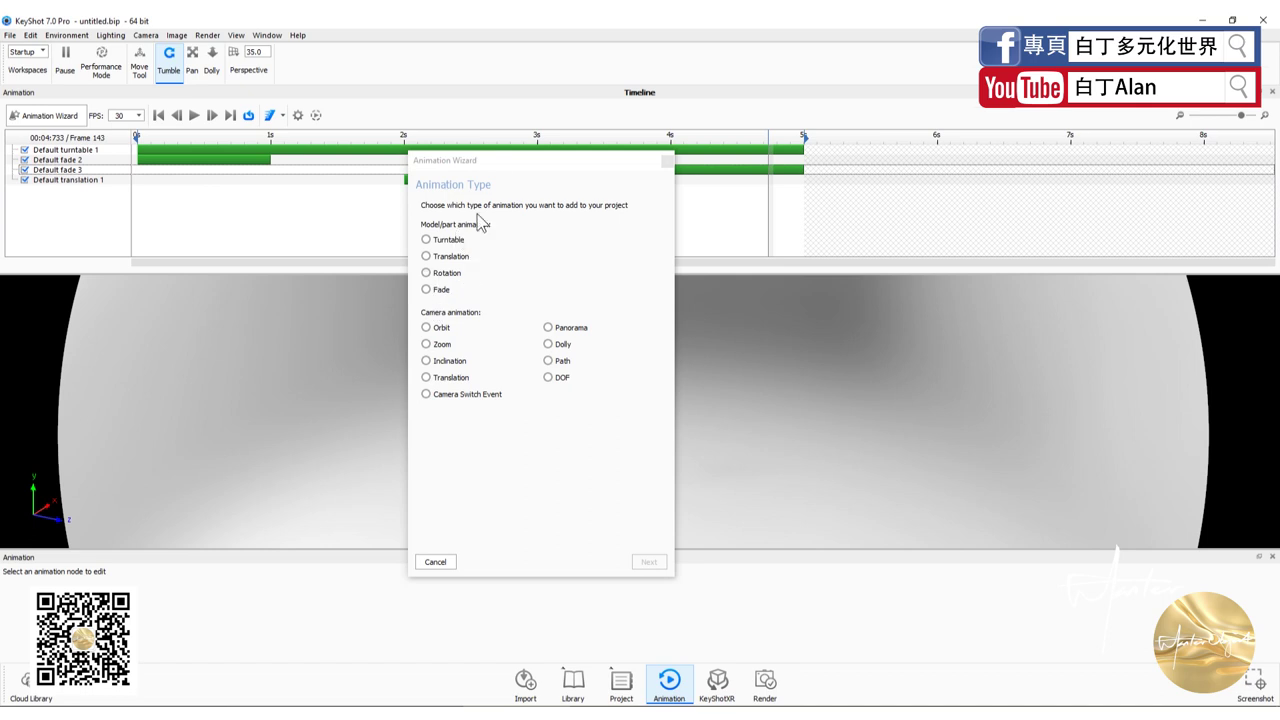
Step: Select Rotation under Model/part animation, moving the Animation Wizard window aside
left_click_drag(522, 160, 897, 203)
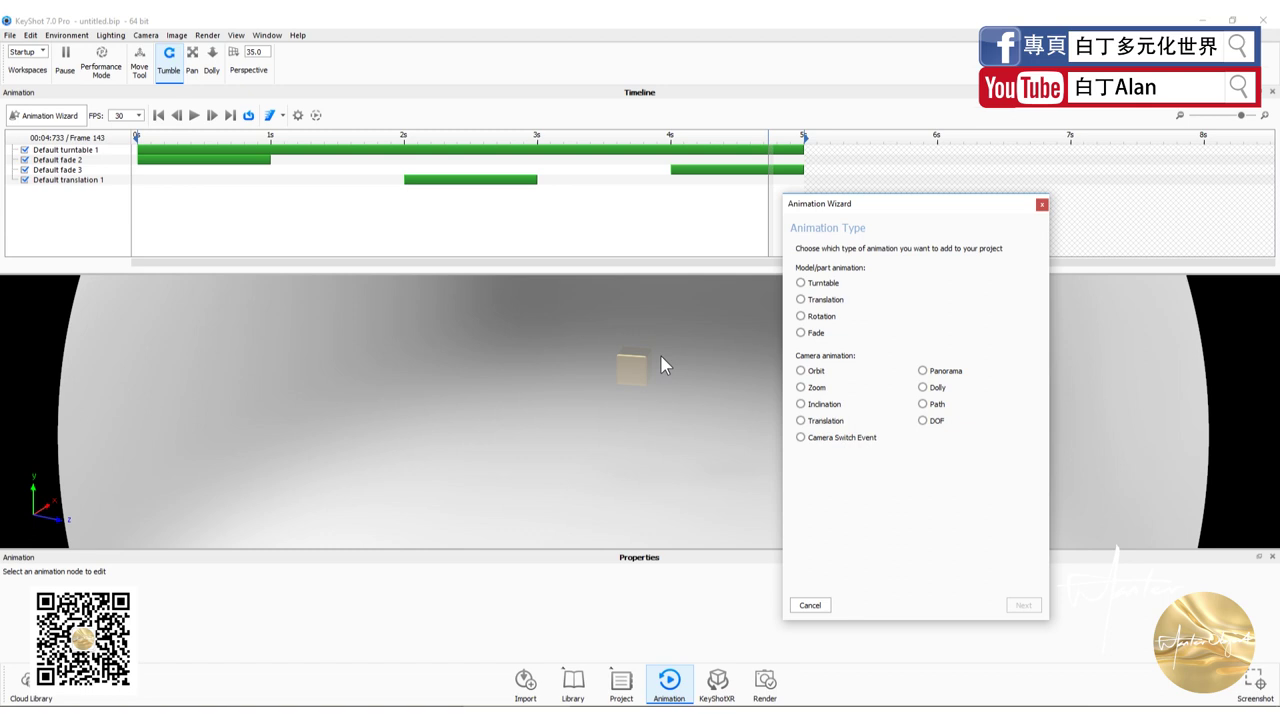
left_click_drag(870, 207, 799, 202)
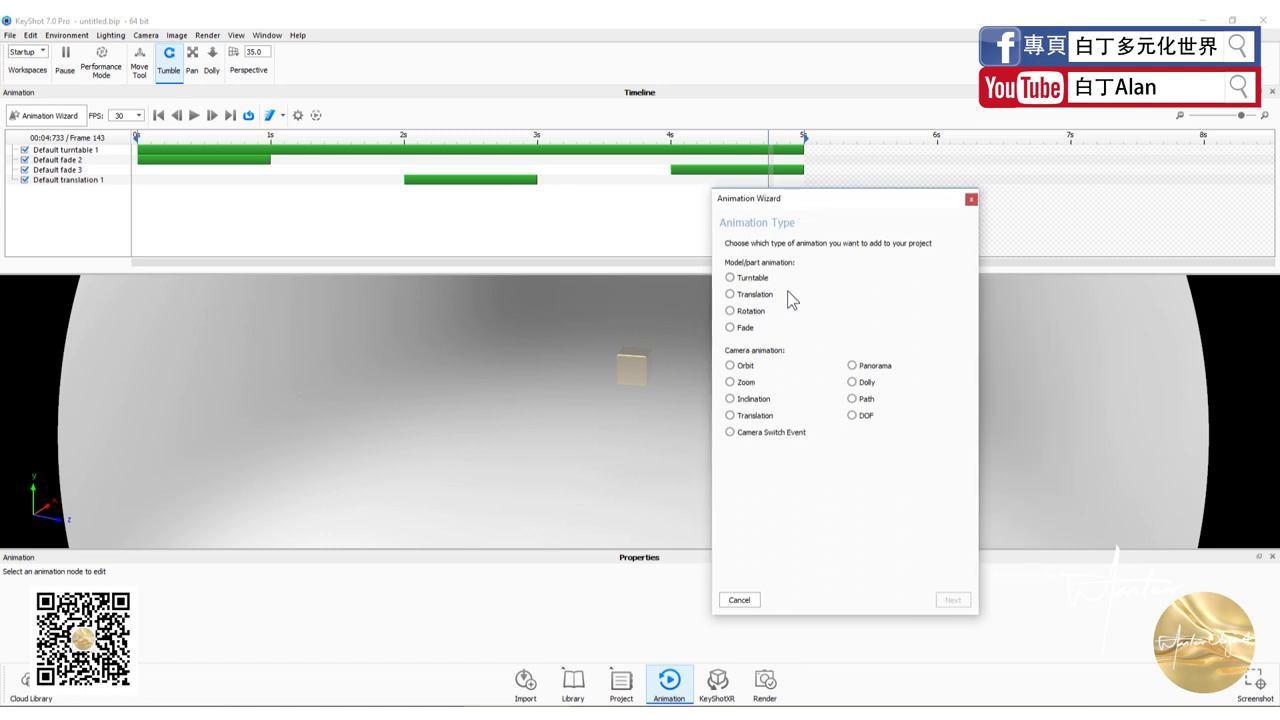
left_click(750, 312)
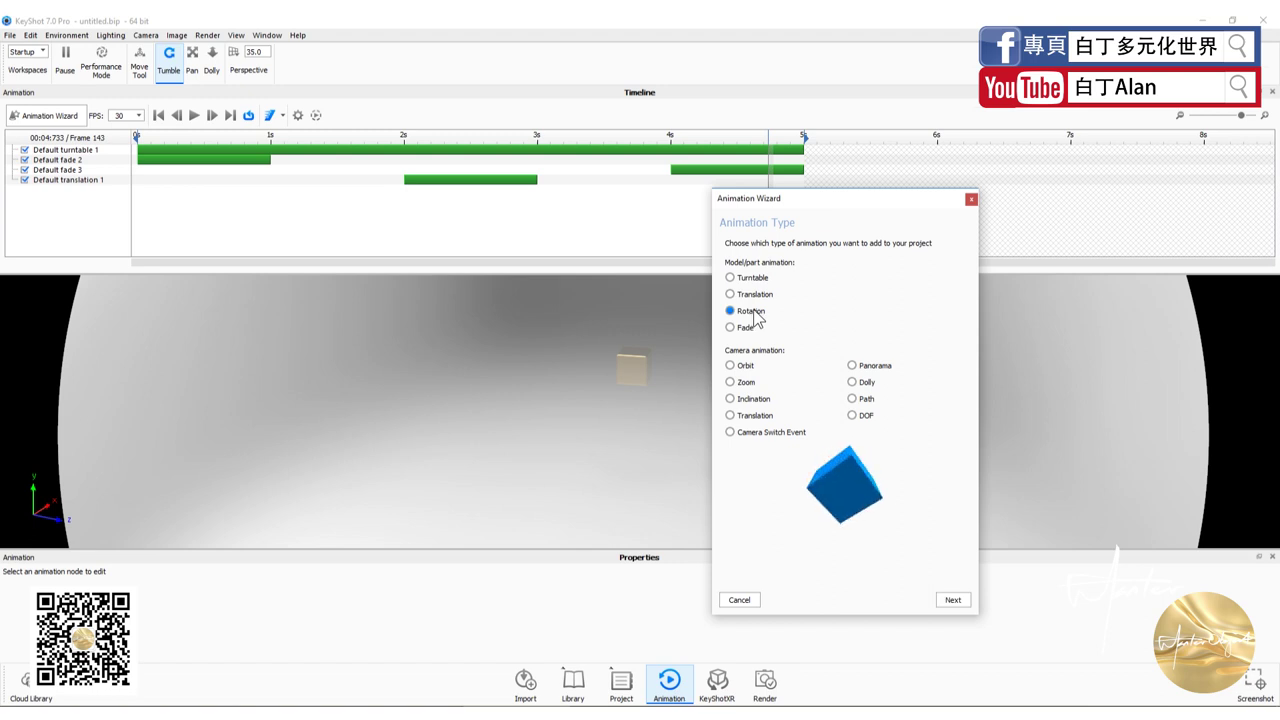
left_click_drag(806, 200, 251, 209)
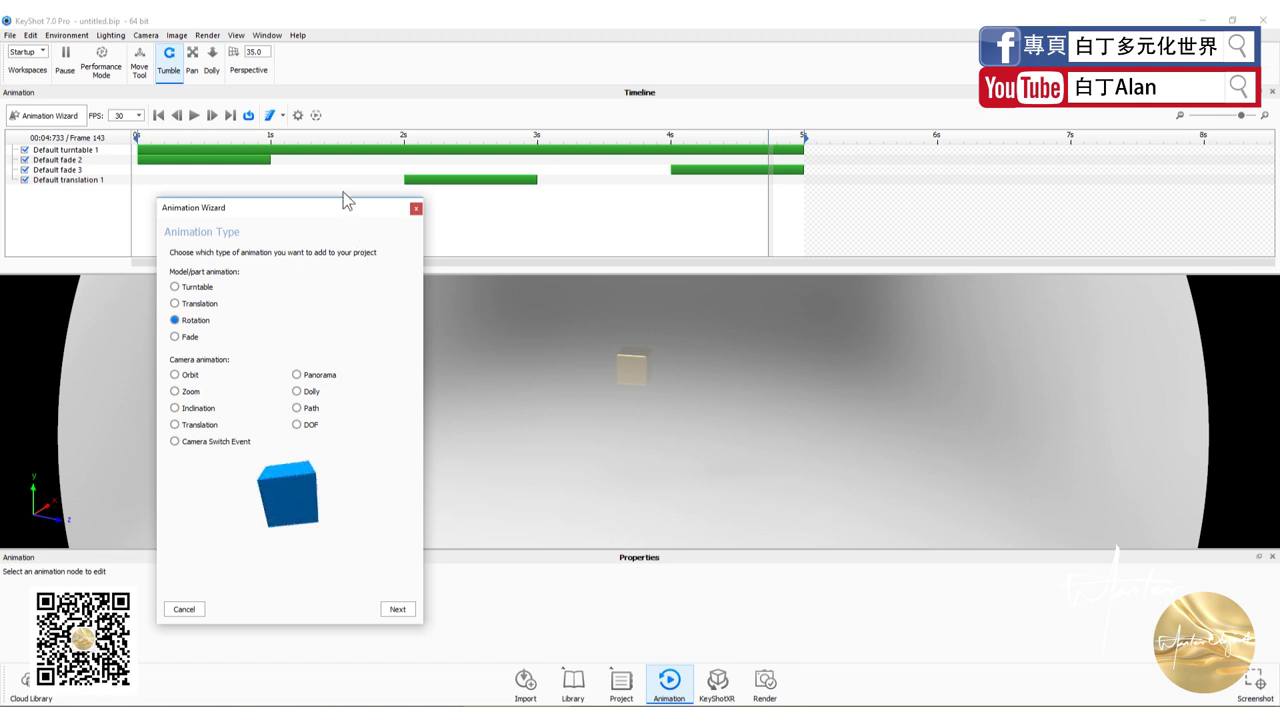
left_click_drag(427, 258, 437, 256)
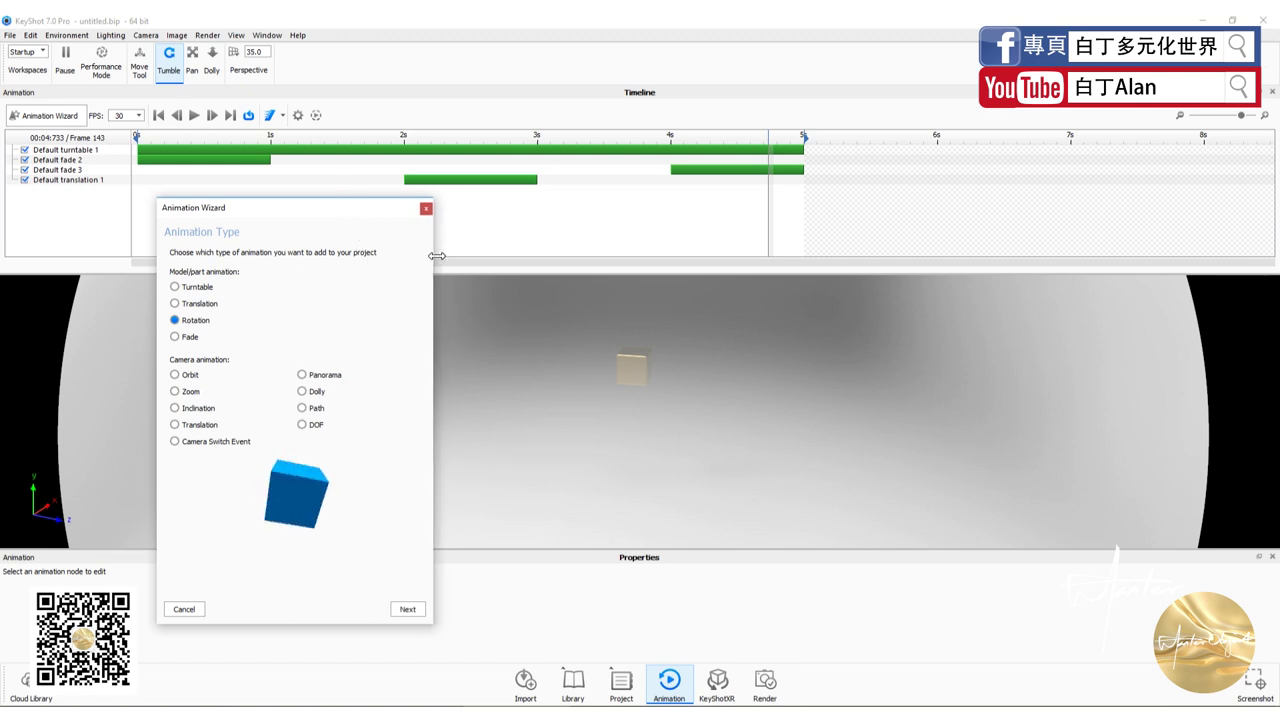
left_click_drag(313, 215, 341, 207)
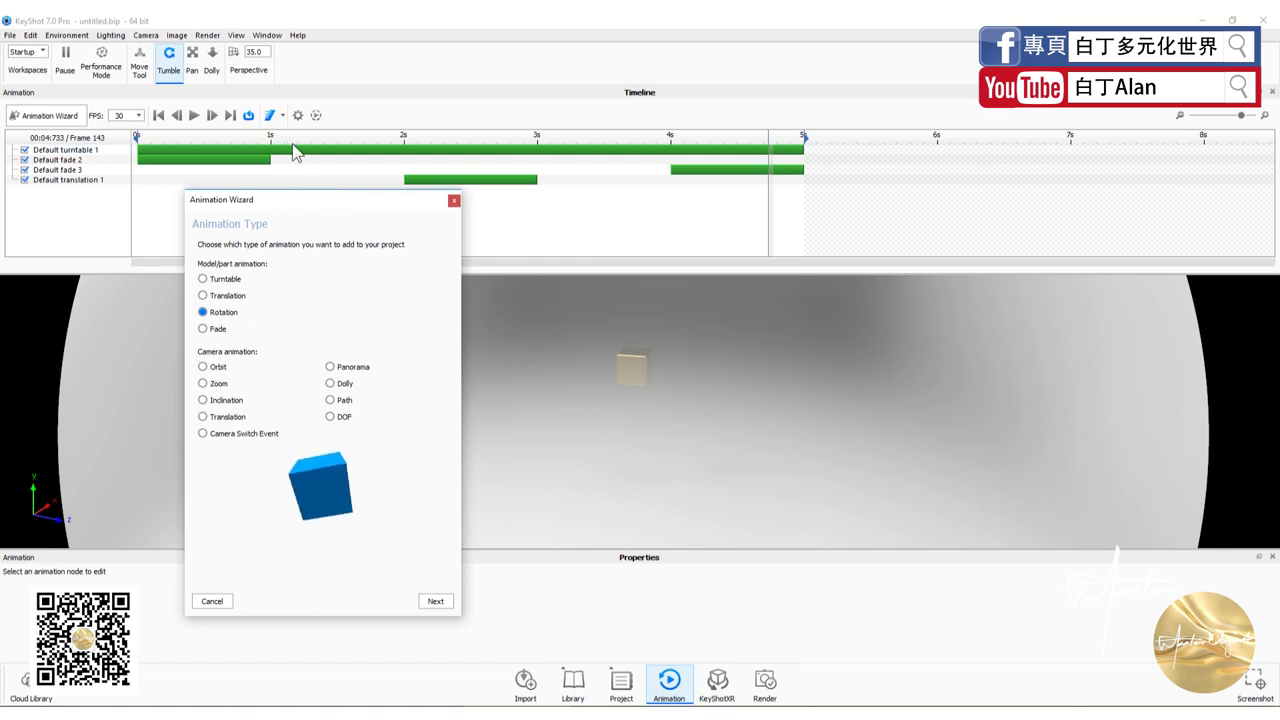
left_click_drag(294, 204, 307, 200)
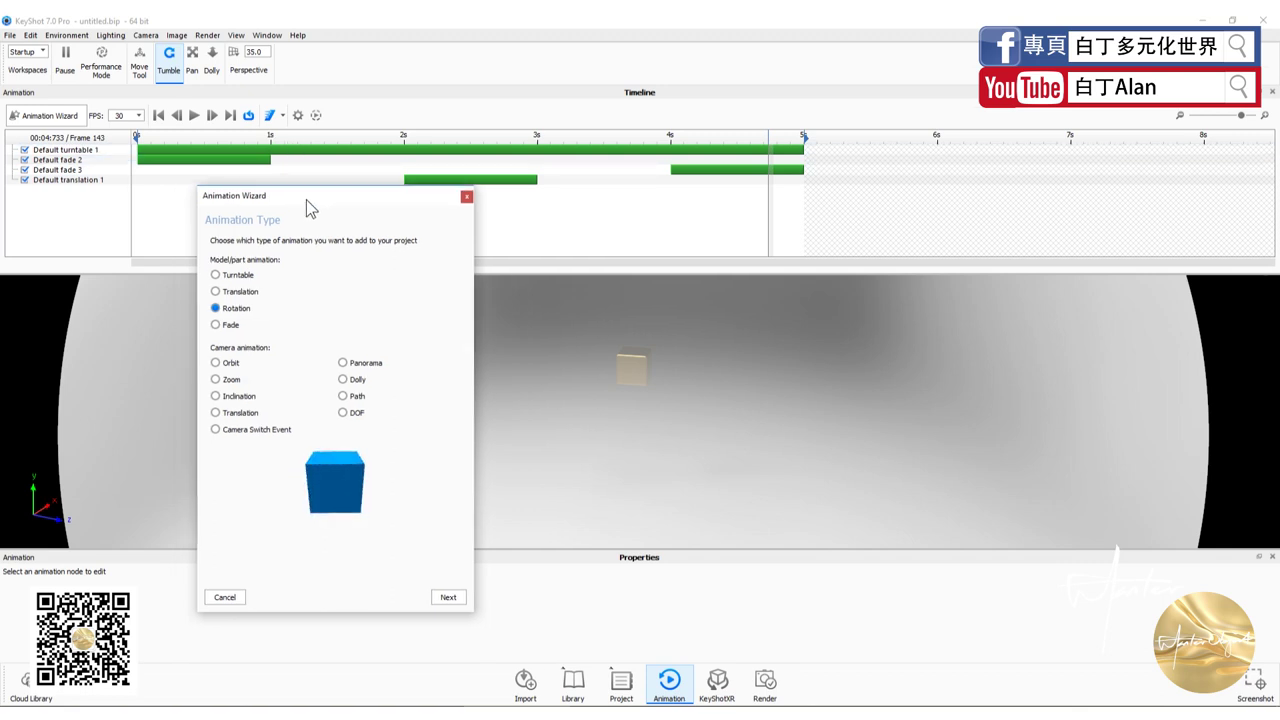
Step: Compare the Orbit and Dolly camera animation types, settling back on Orbit
left_click(240, 364)
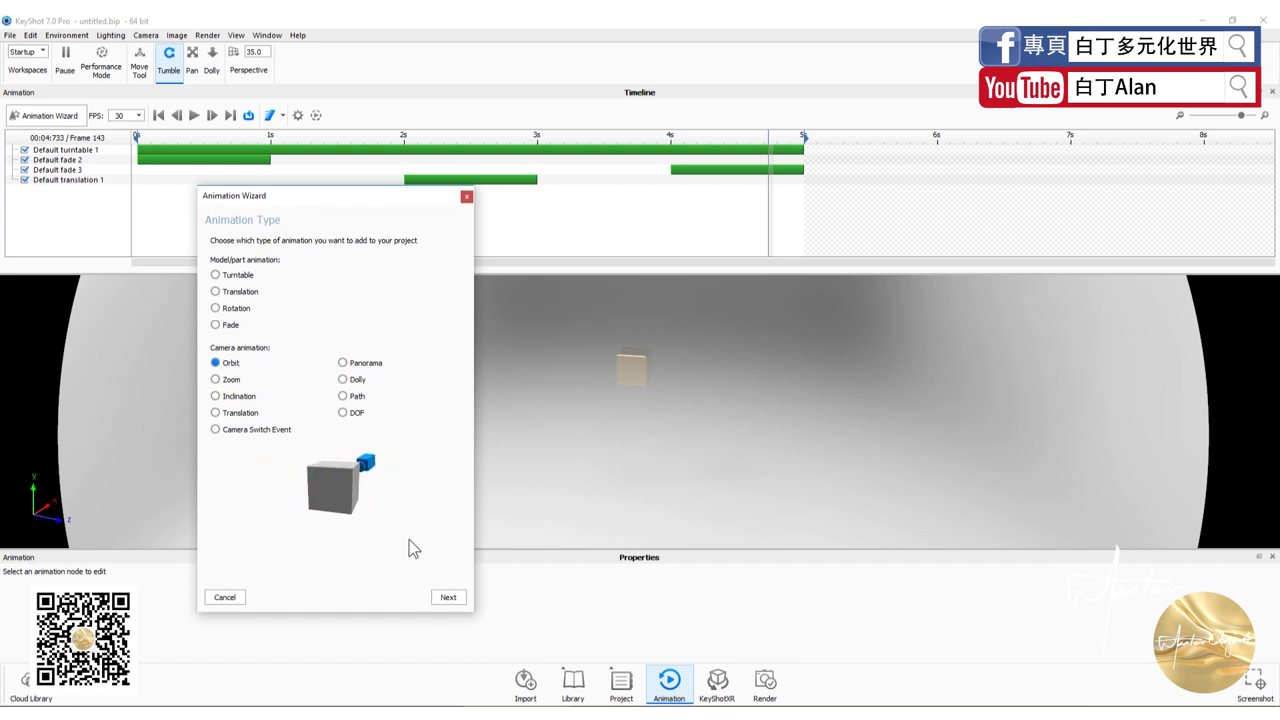
left_click(343, 380)
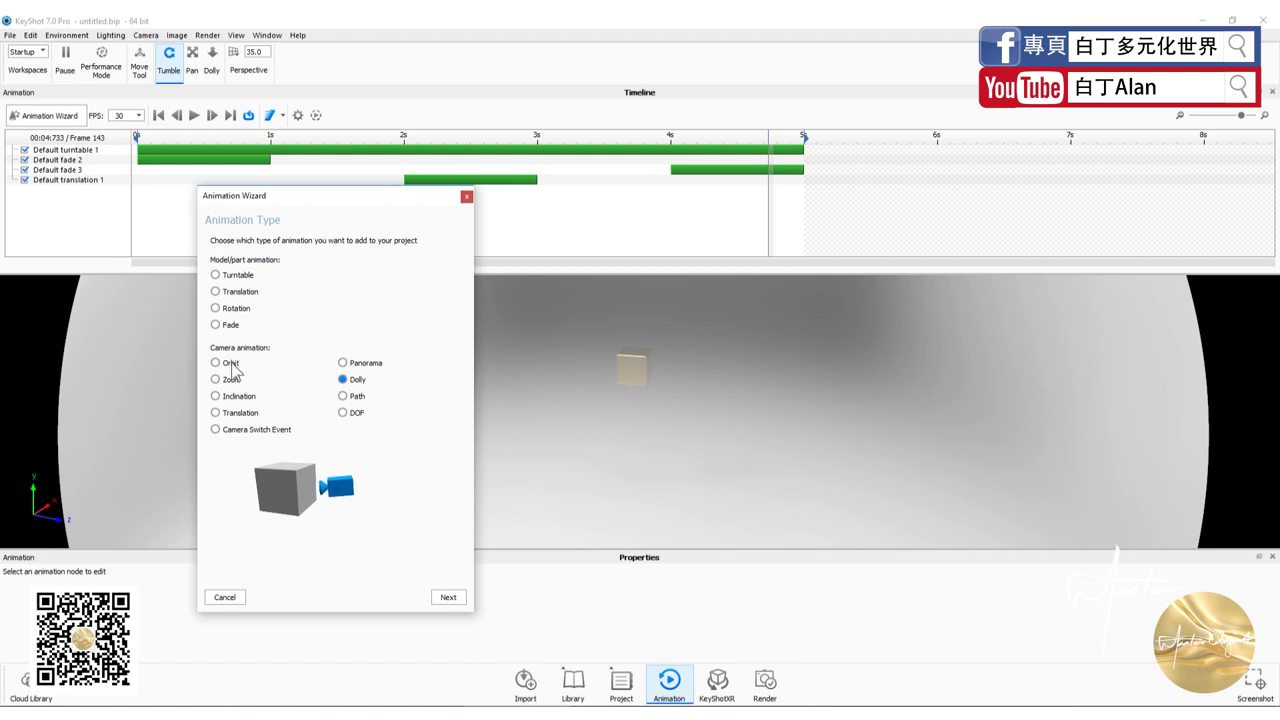
left_click(231, 366)
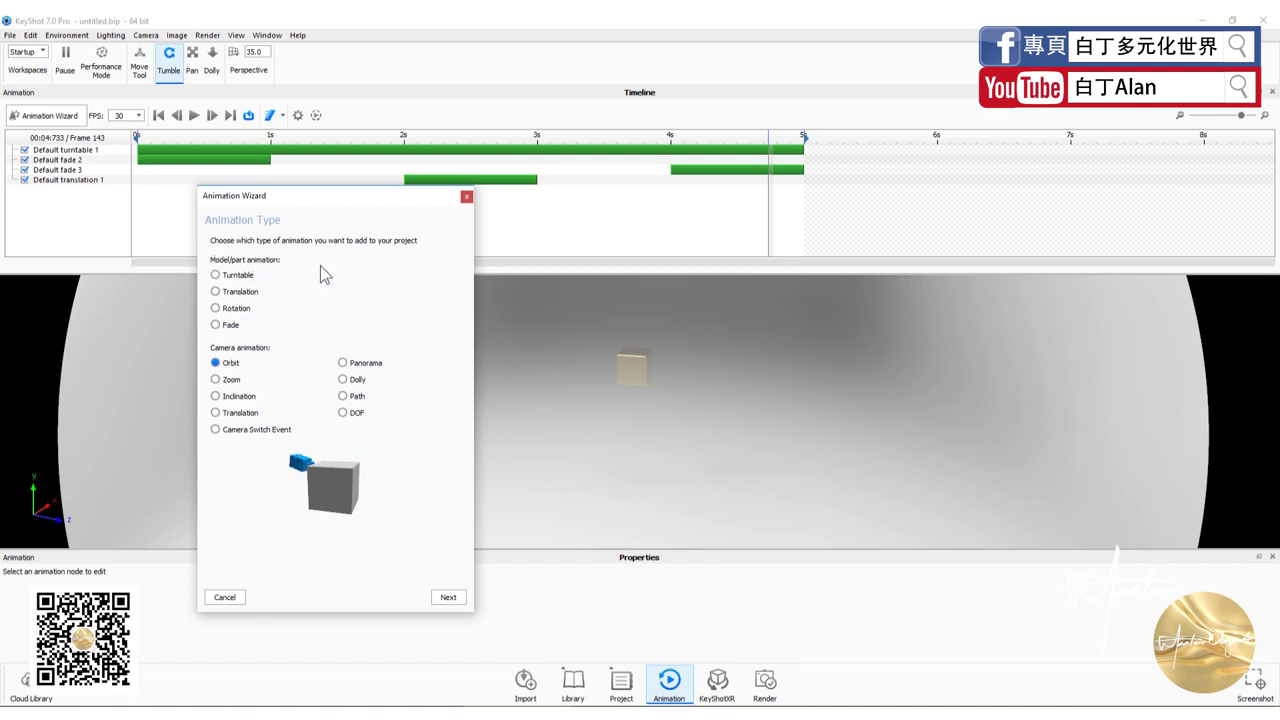
Step: Delete the Default fade 3 track from the timeline and choose Dolly camera animation
left_click(755, 170)
right_click(752, 175)
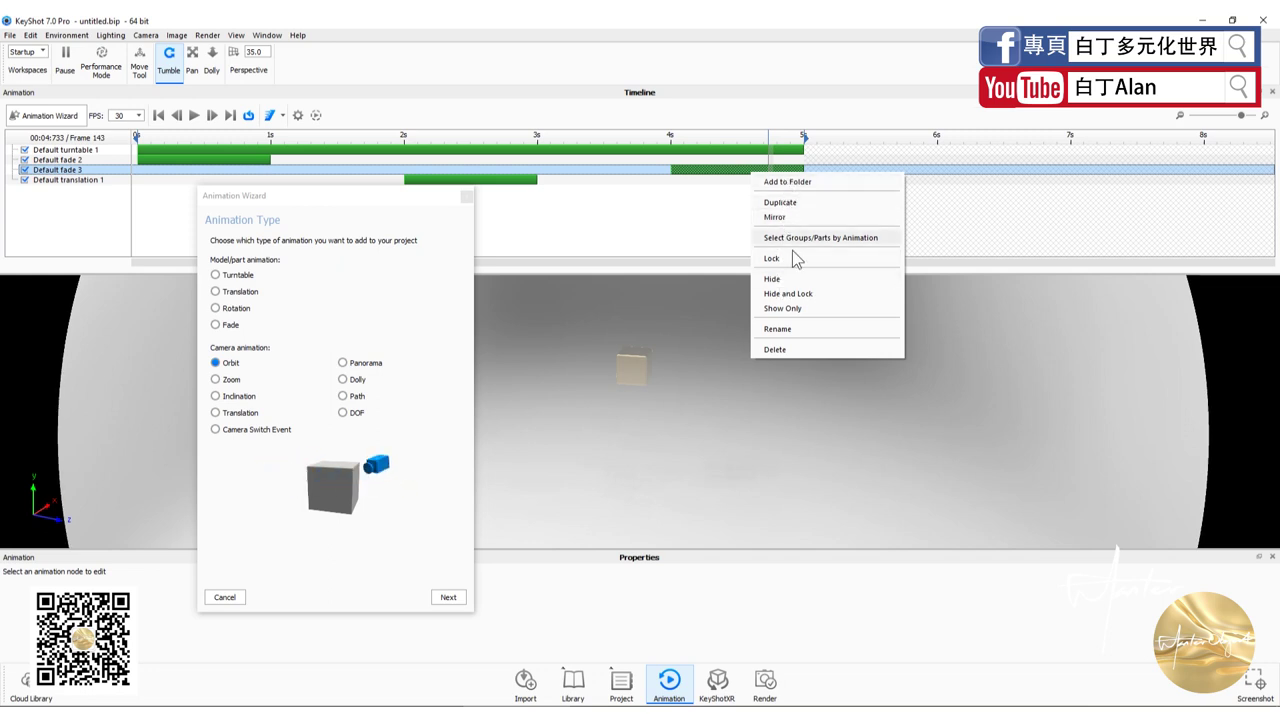
left_click(796, 347)
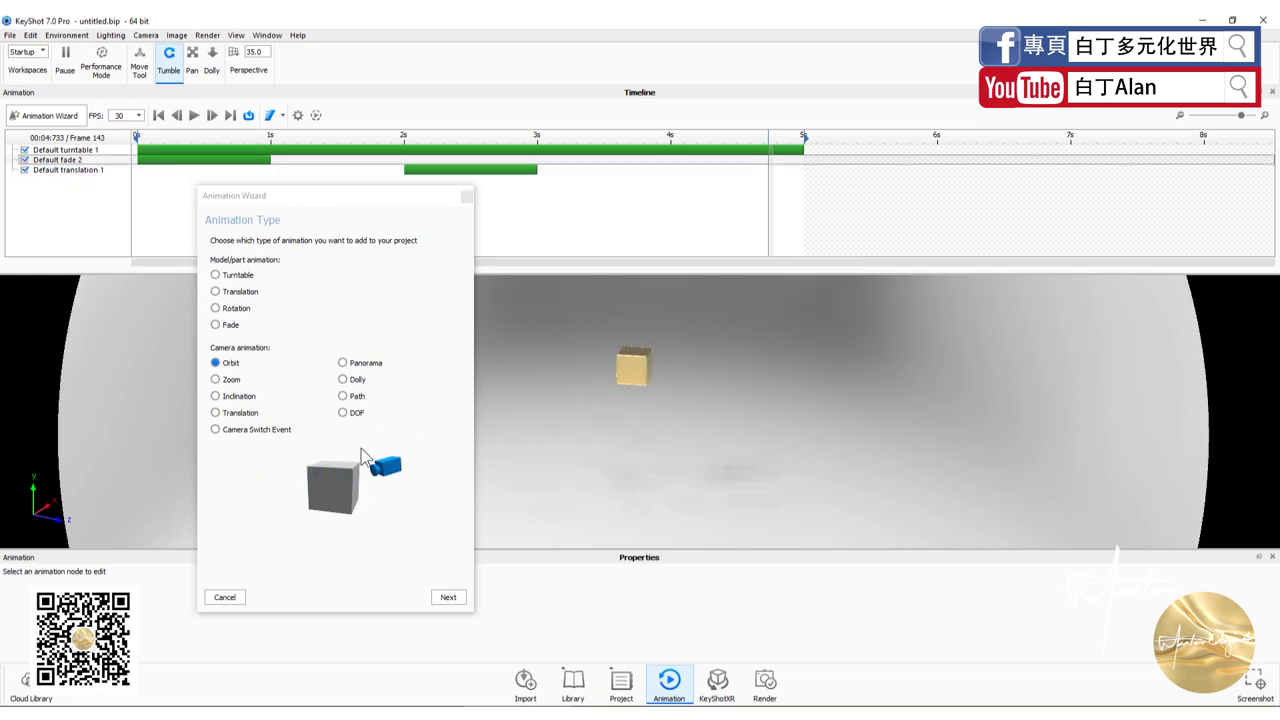
left_click(350, 380)
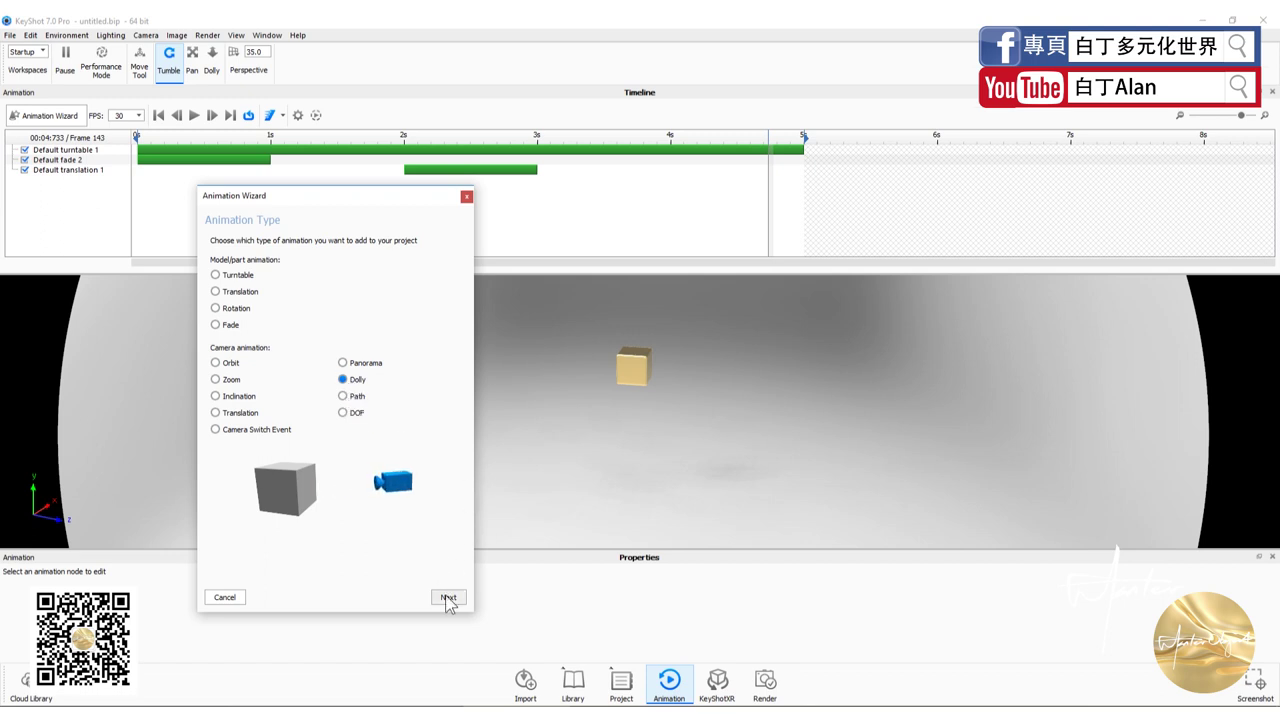
Step: Advance to camera selection, pick Camera 1, and scrub the timeline to about 4.1 s
left_click(447, 600)
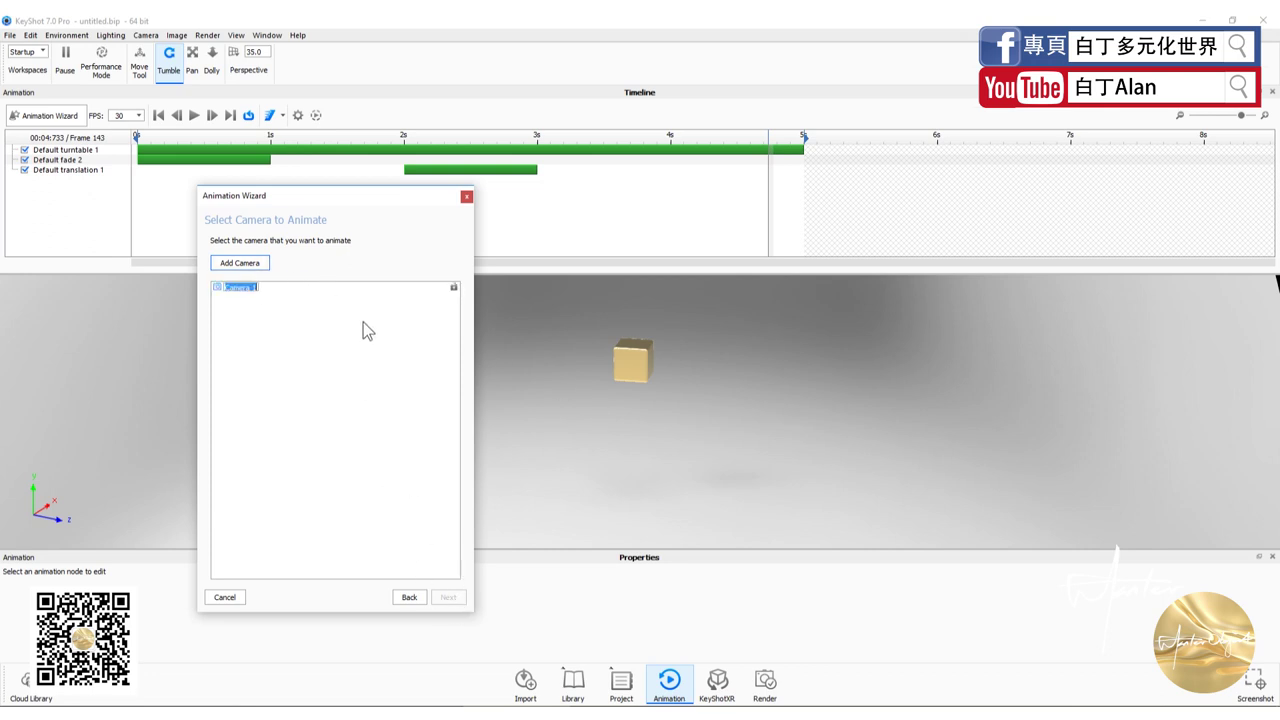
left_click(274, 289)
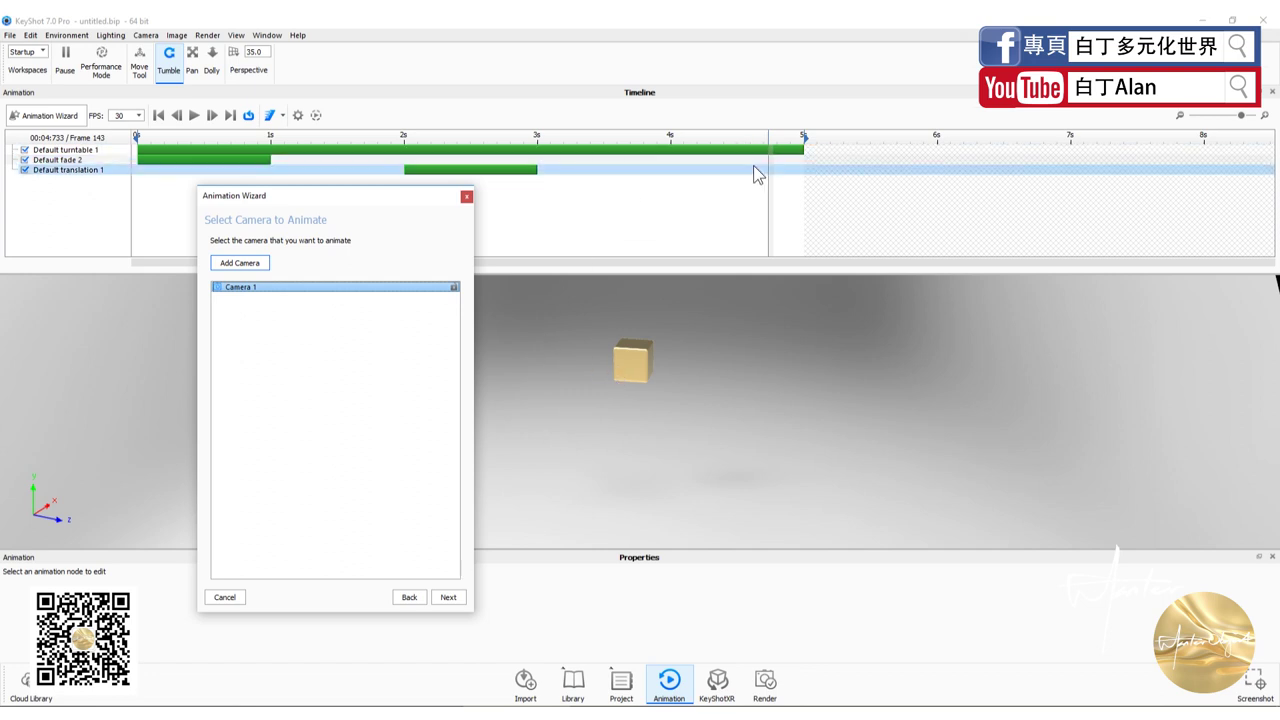
left_click(812, 138)
left_click_drag(815, 140, 861, 132)
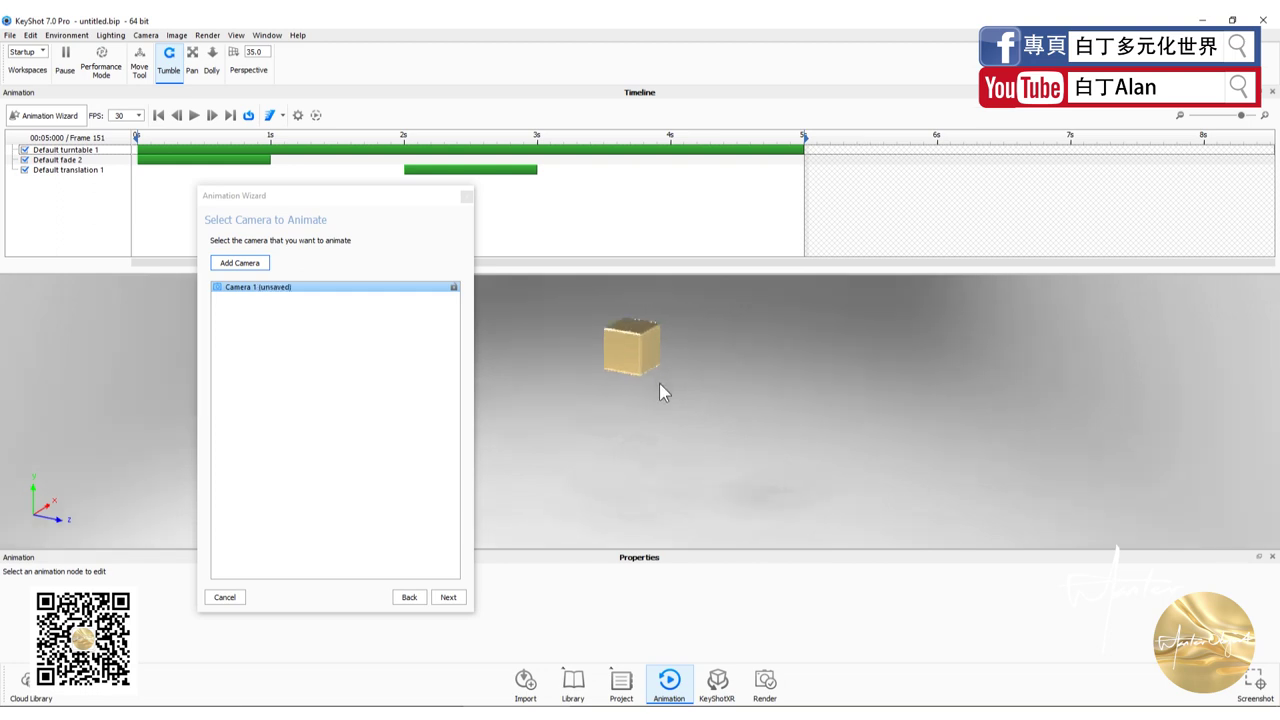
scroll(659, 383, "up", 5)
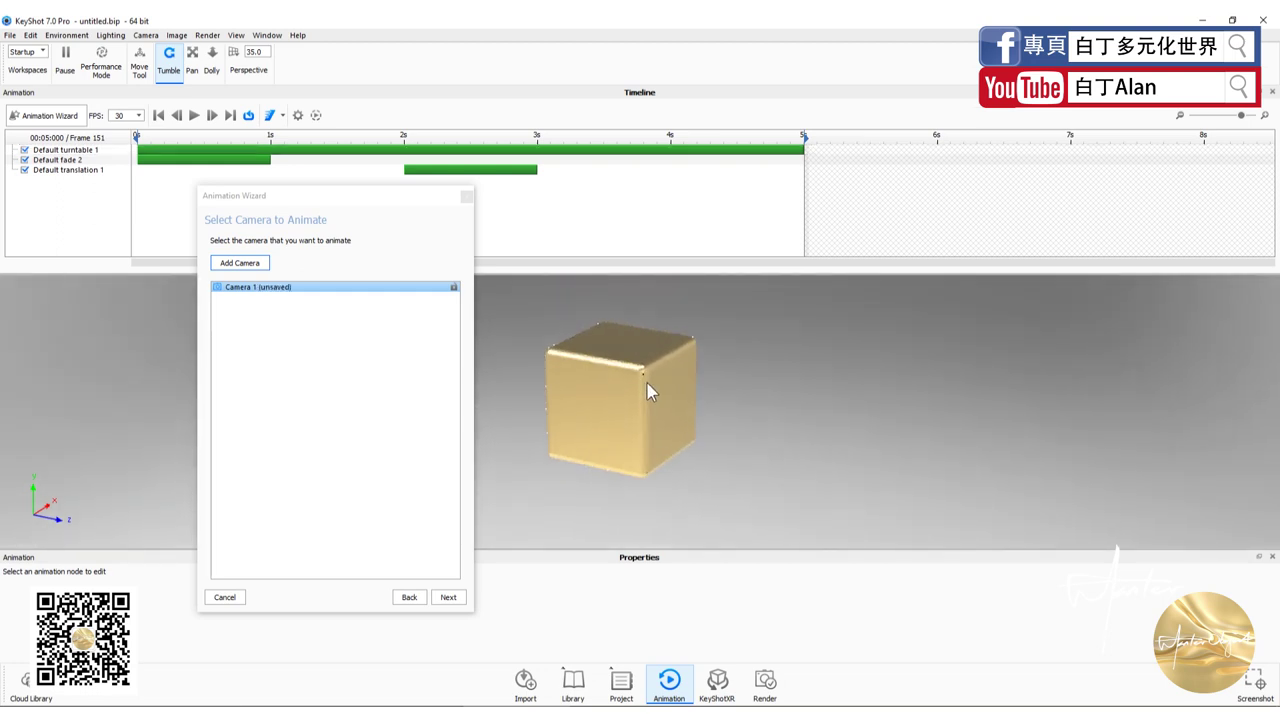
left_click_drag(720, 138, 660, 145)
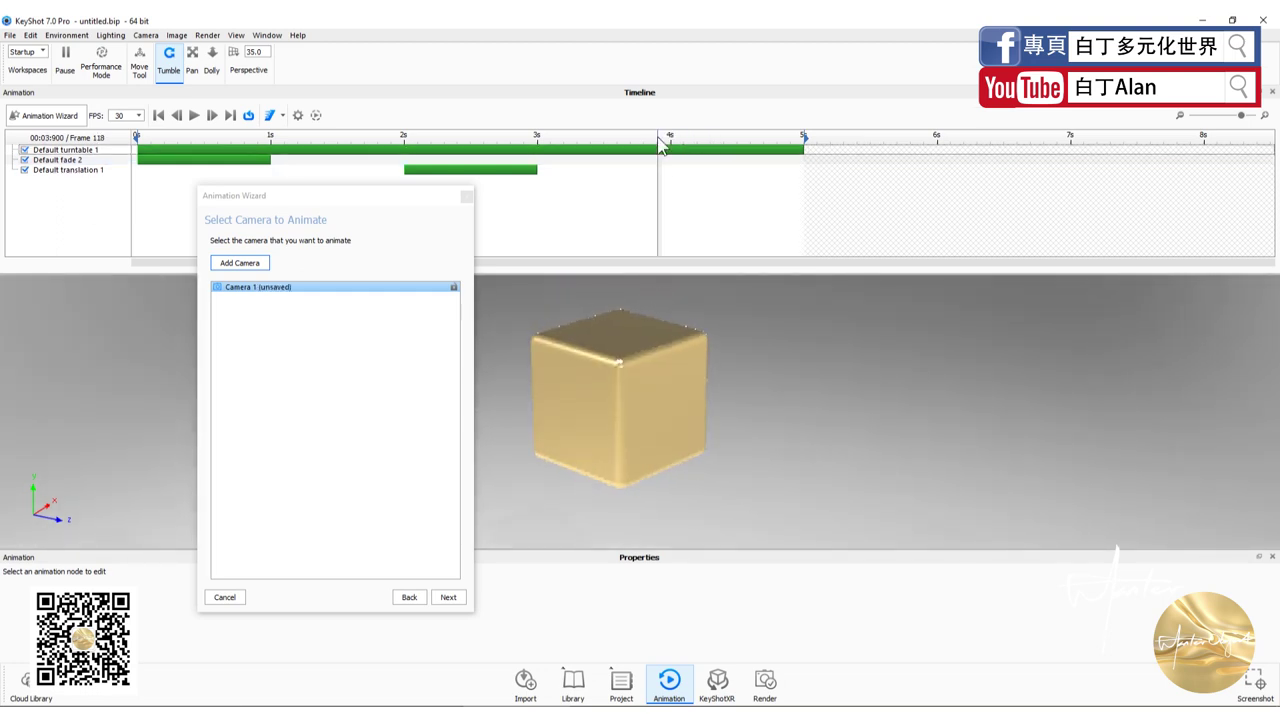
Step: Add a new Camera 2 and make it the camera to animate
left_click(255, 262)
left_click(272, 297)
left_click(268, 290)
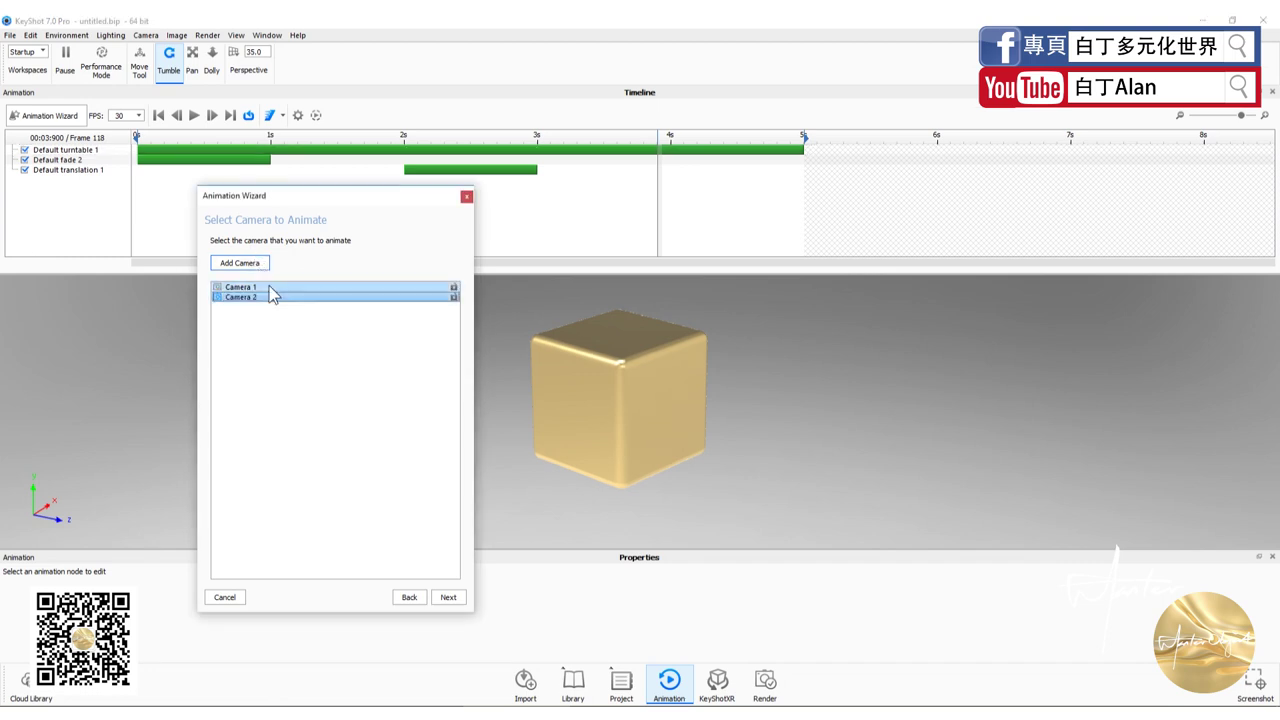
left_click(266, 295, "shift")
left_click(266, 294)
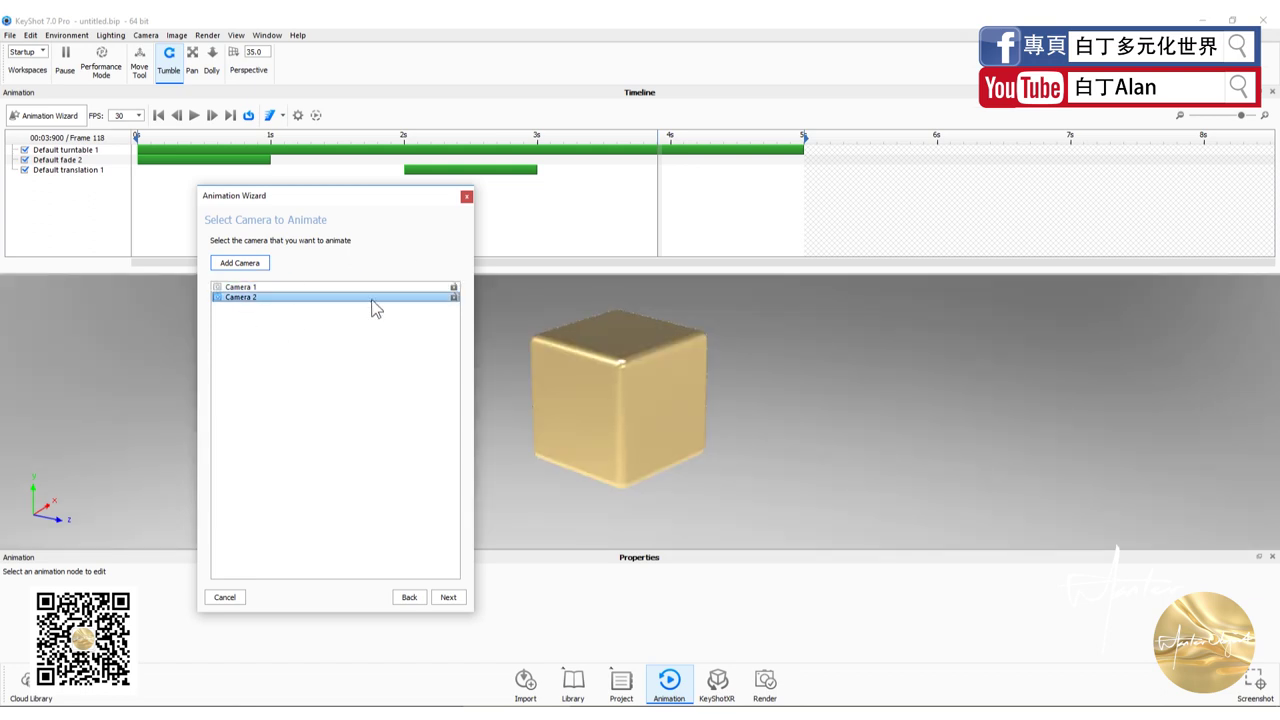
left_click(265, 142)
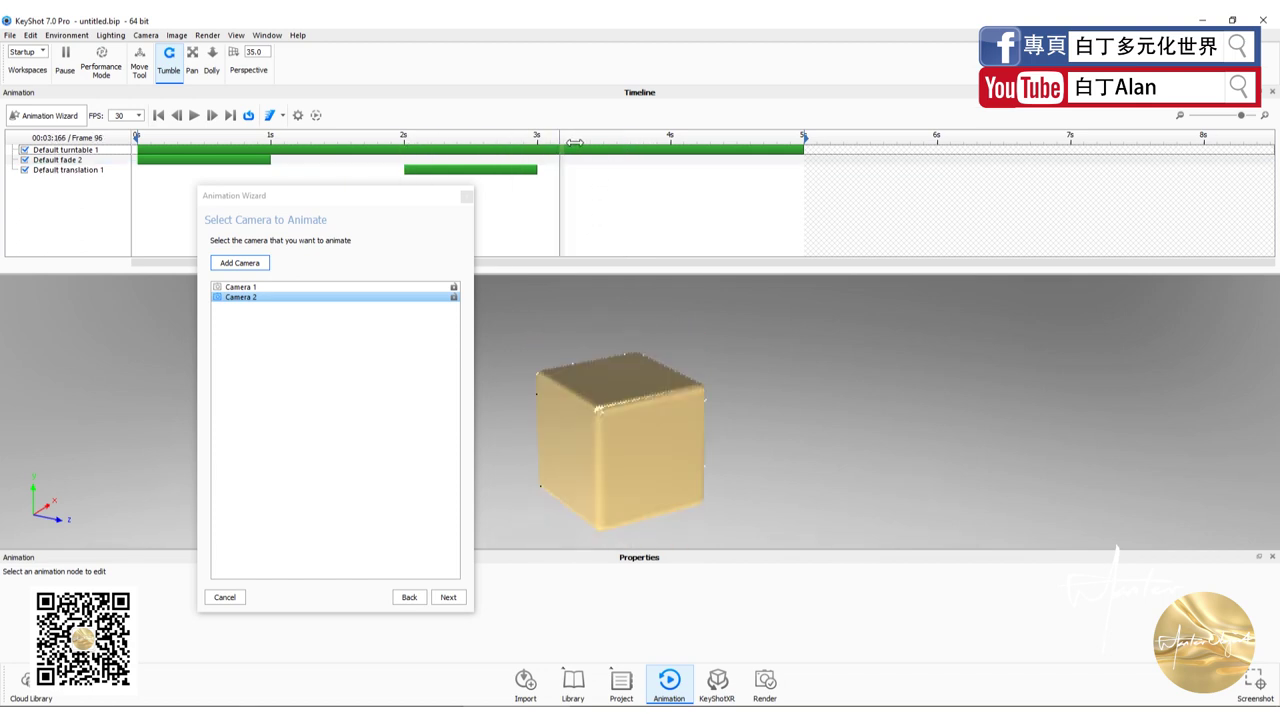
left_click(287, 288)
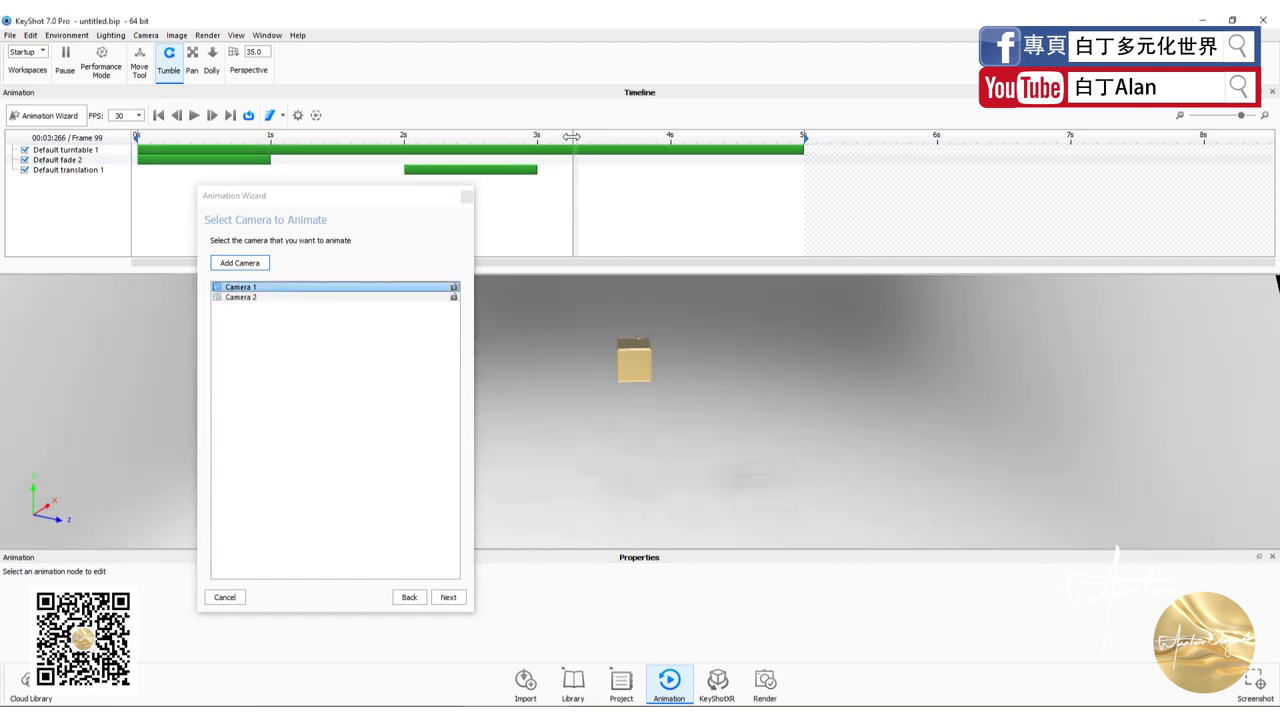
left_click_drag(740, 138, 815, 136)
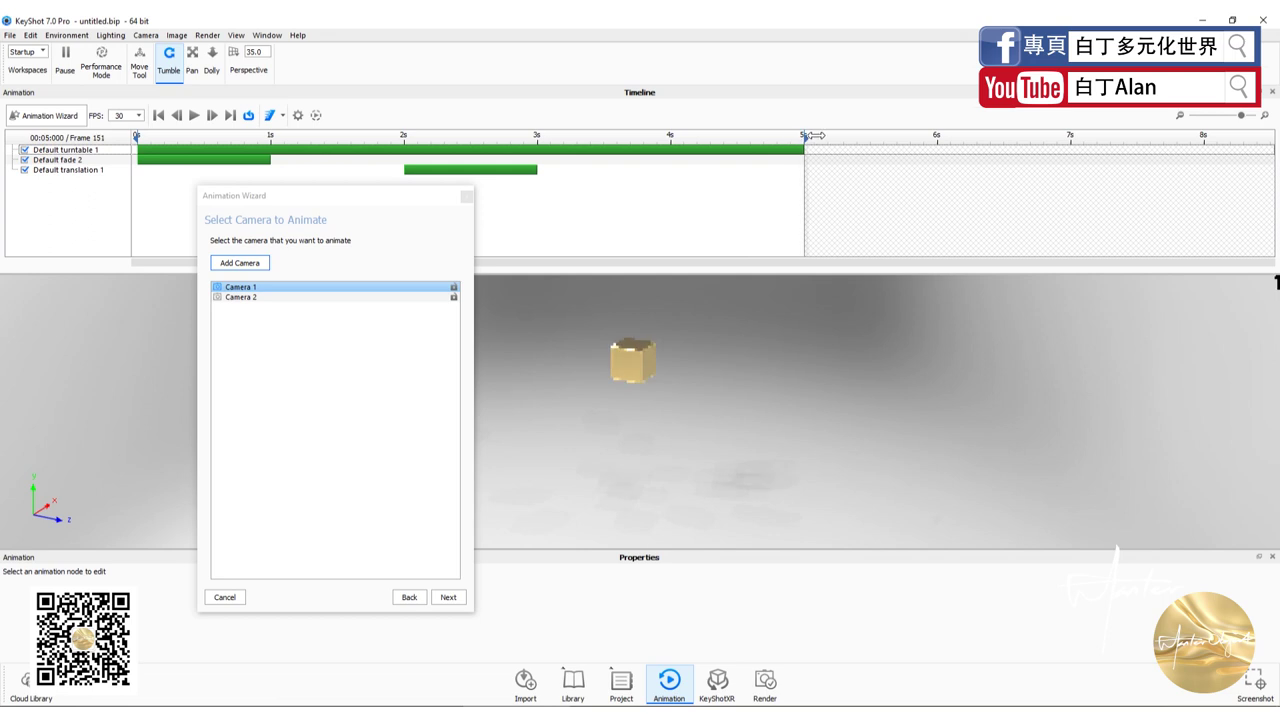
left_click(362, 297)
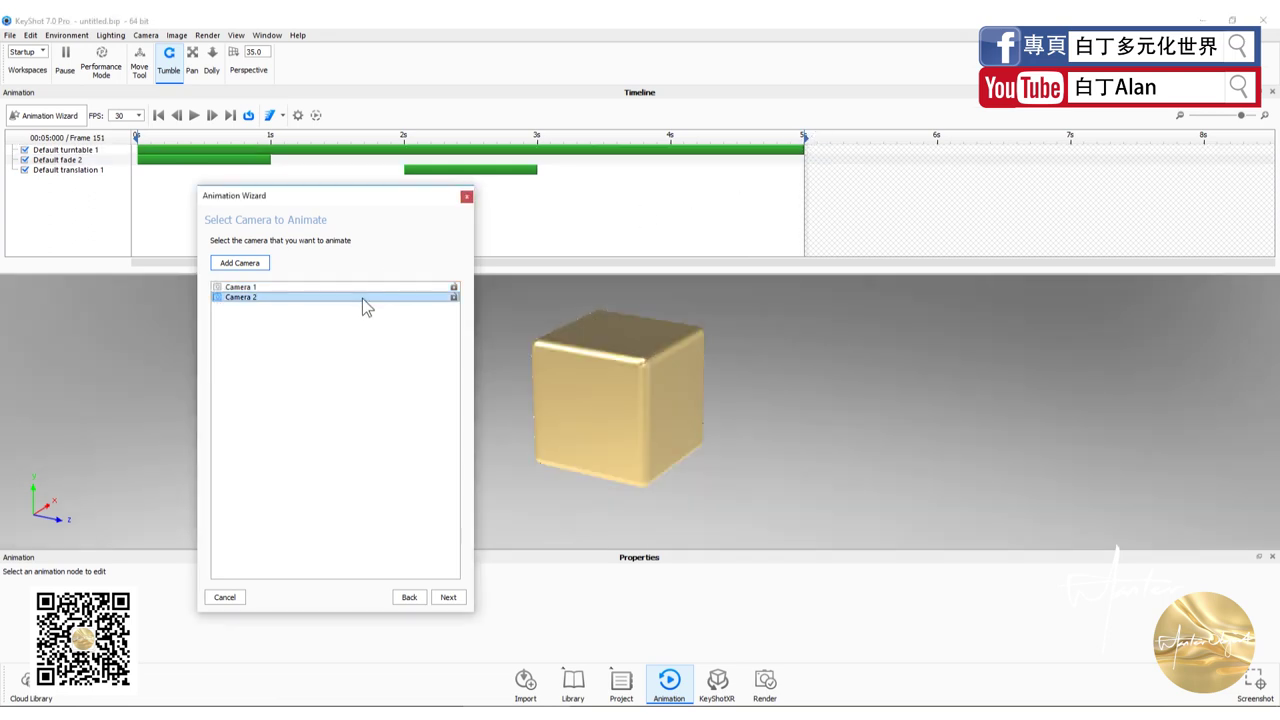
Step: Create the Camera 2 dolly 1 track, preview it between 4.3 and 5.3 s, then go back
left_click(443, 598)
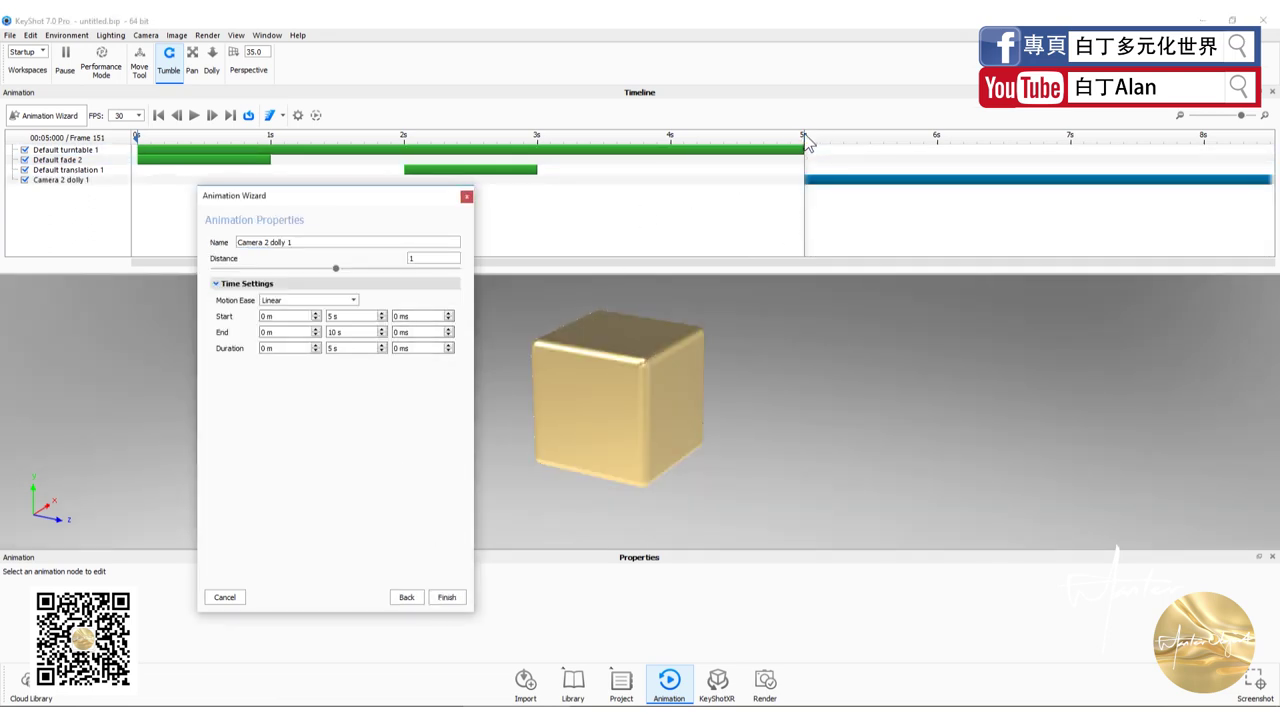
left_click_drag(808, 142, 855, 143)
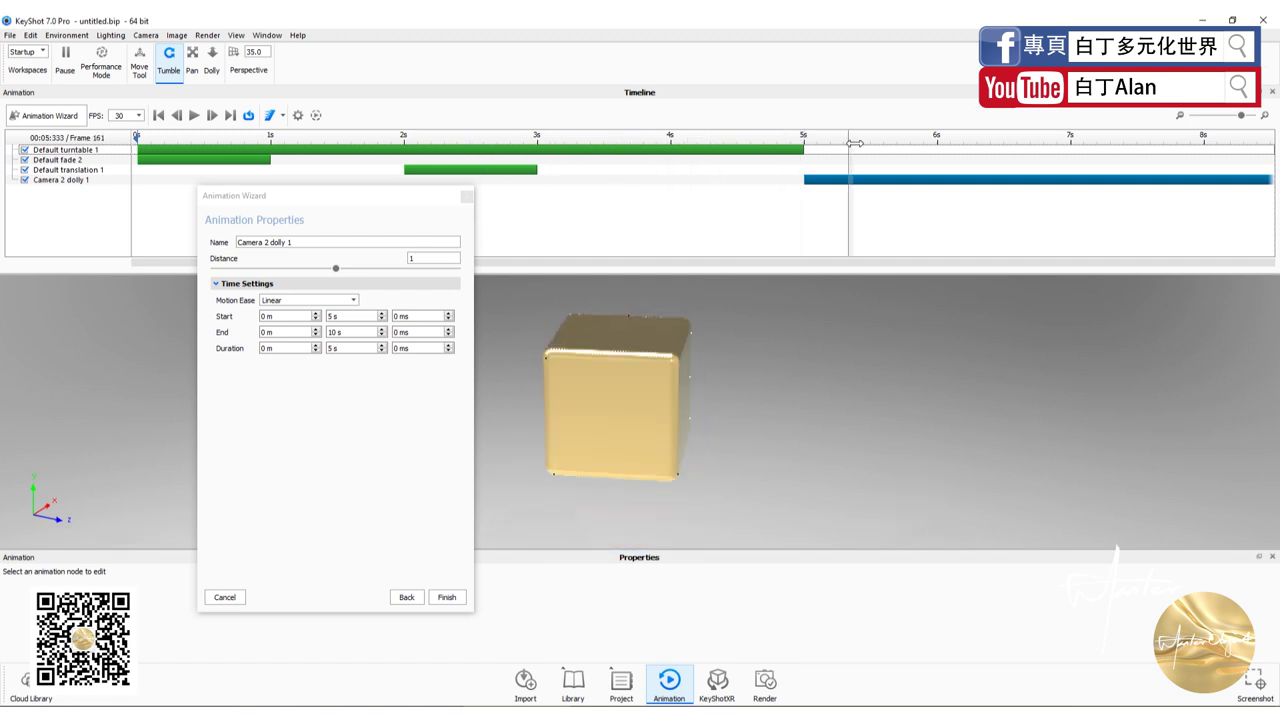
left_click_drag(855, 143, 706, 143)
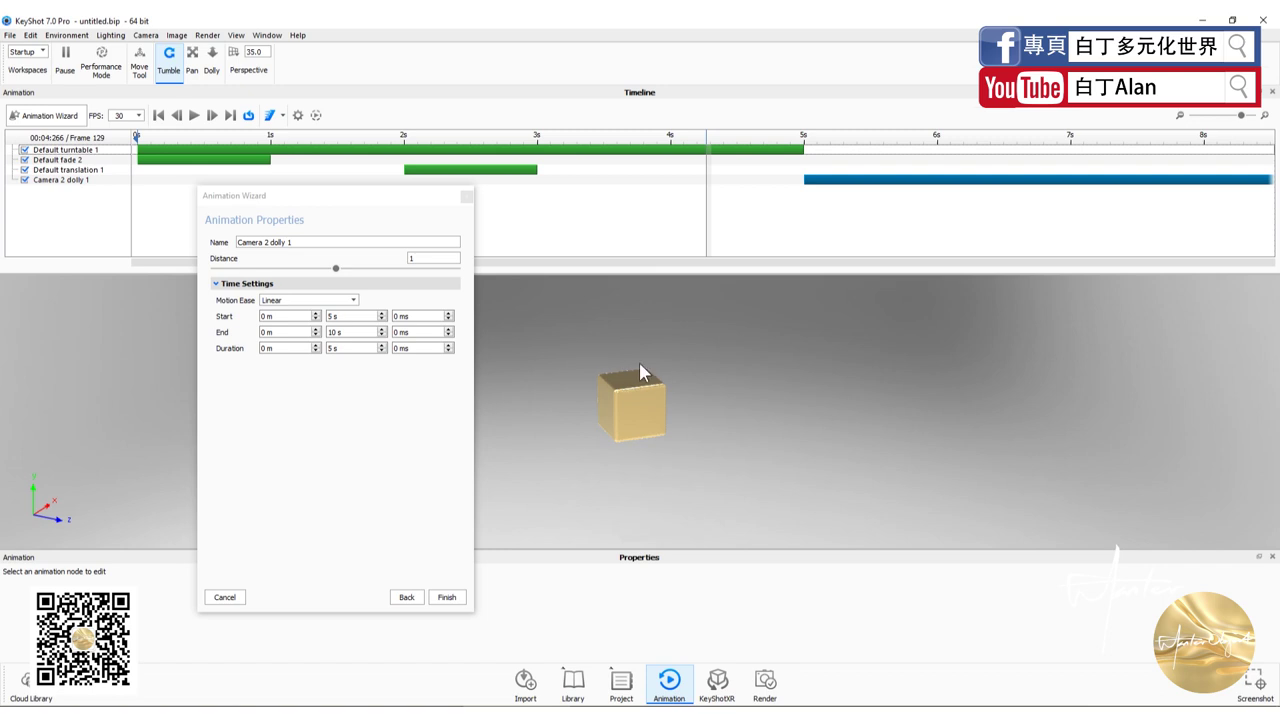
left_click_drag(708, 140, 786, 140)
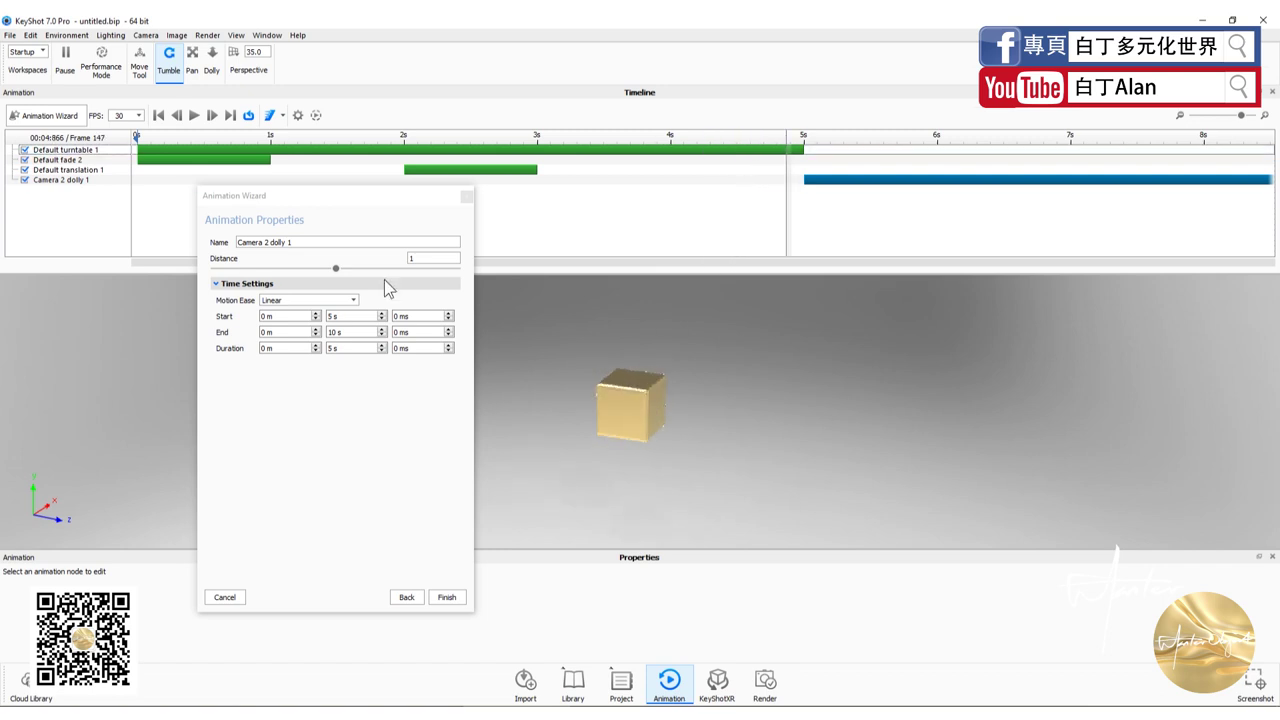
left_click(416, 602)
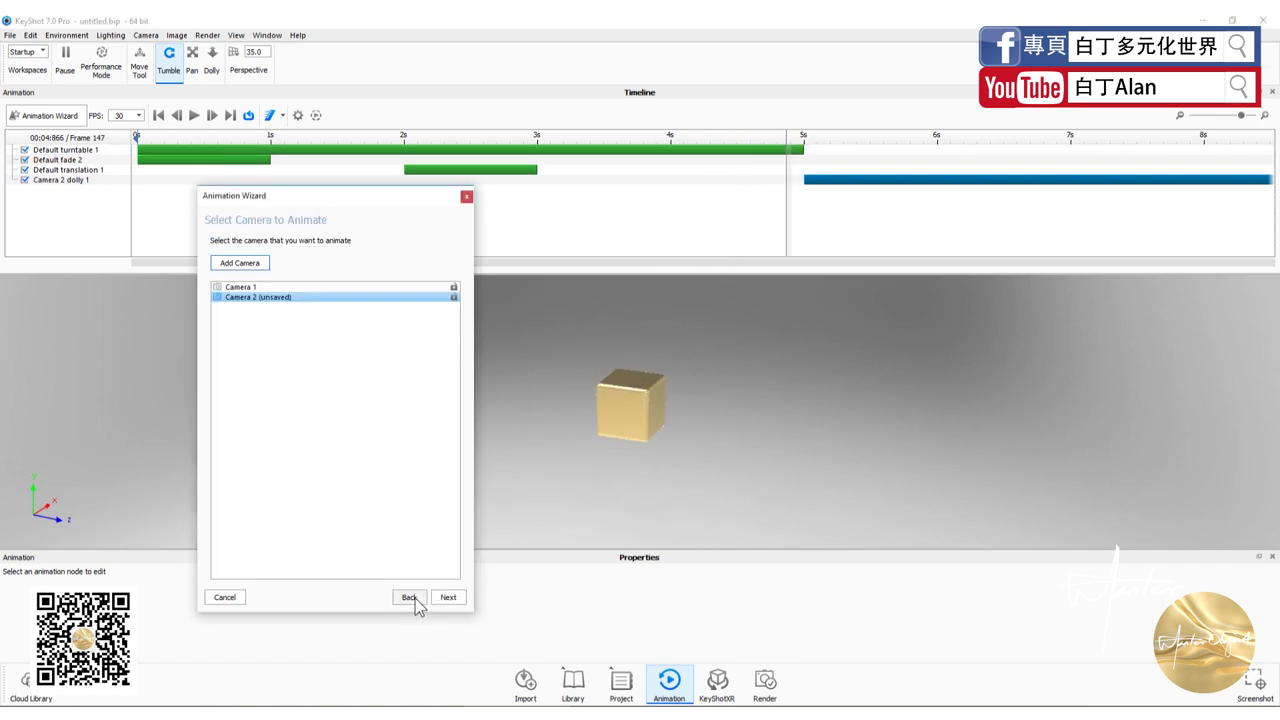
Step: Return to animation types, try Inclination, and jump the timeline to 1.8 and 4.4 s
left_click(416, 602)
left_click(344, 412)
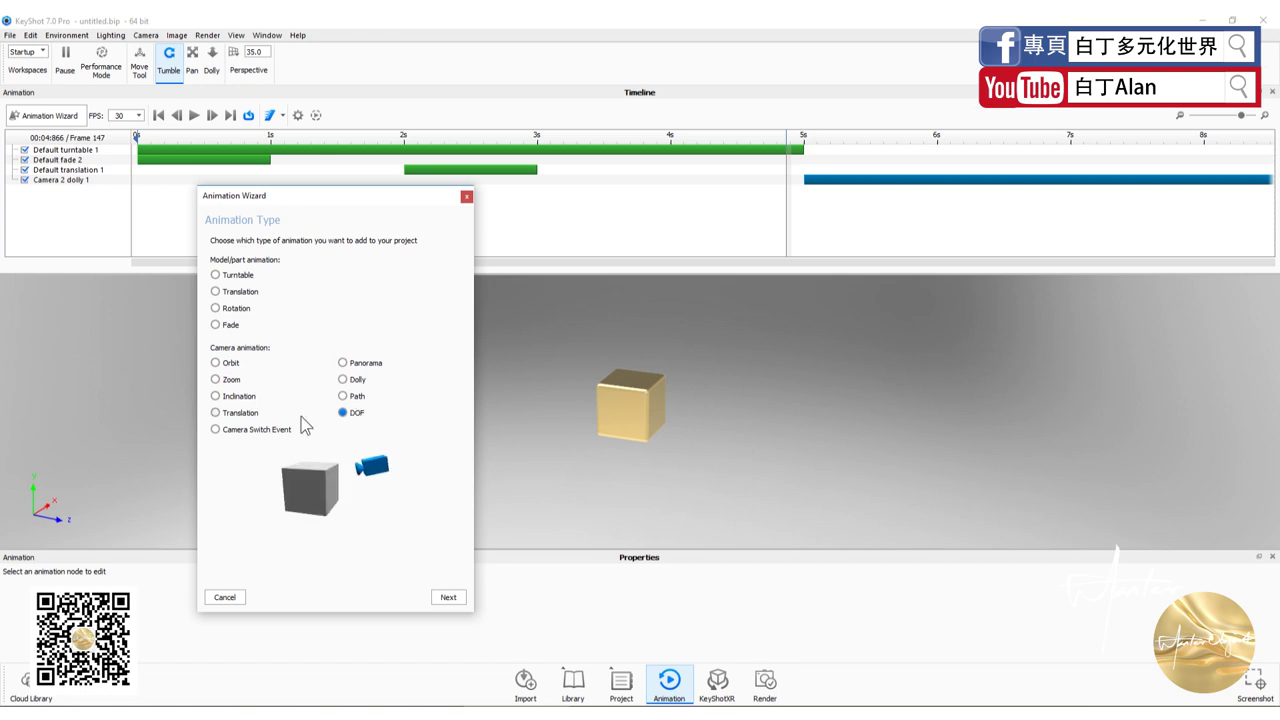
left_click(217, 397)
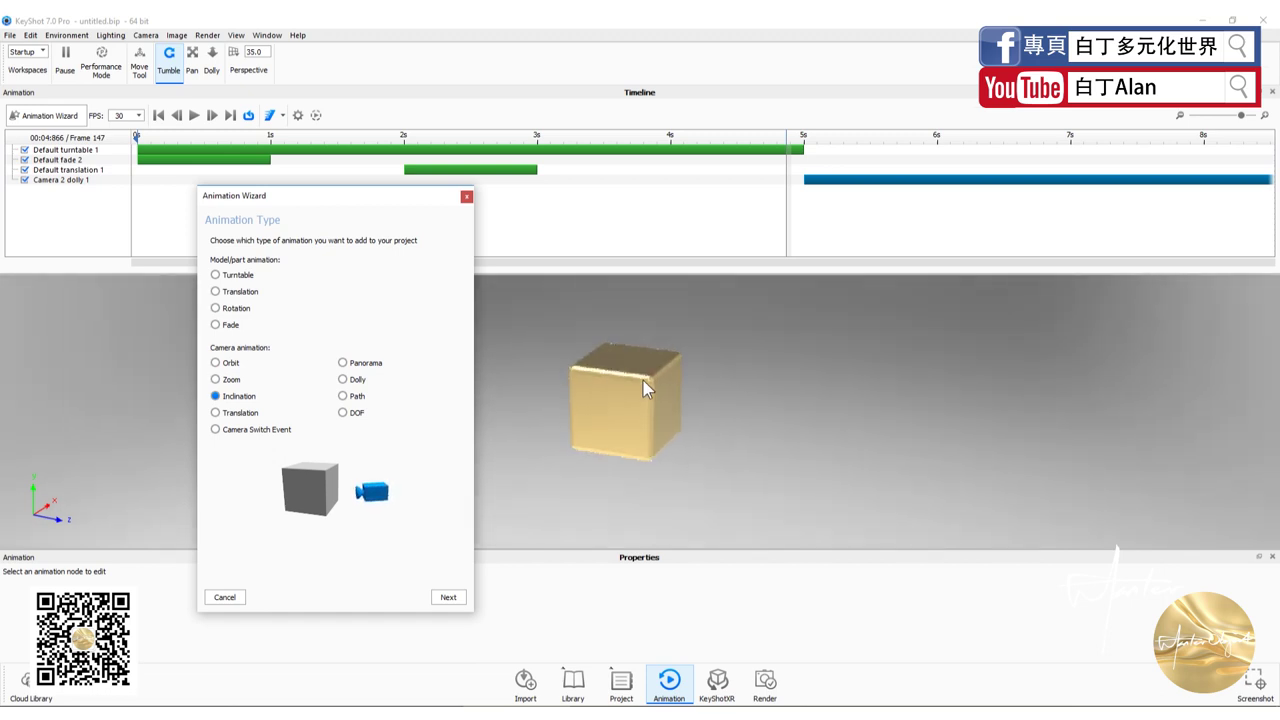
left_click(818, 197)
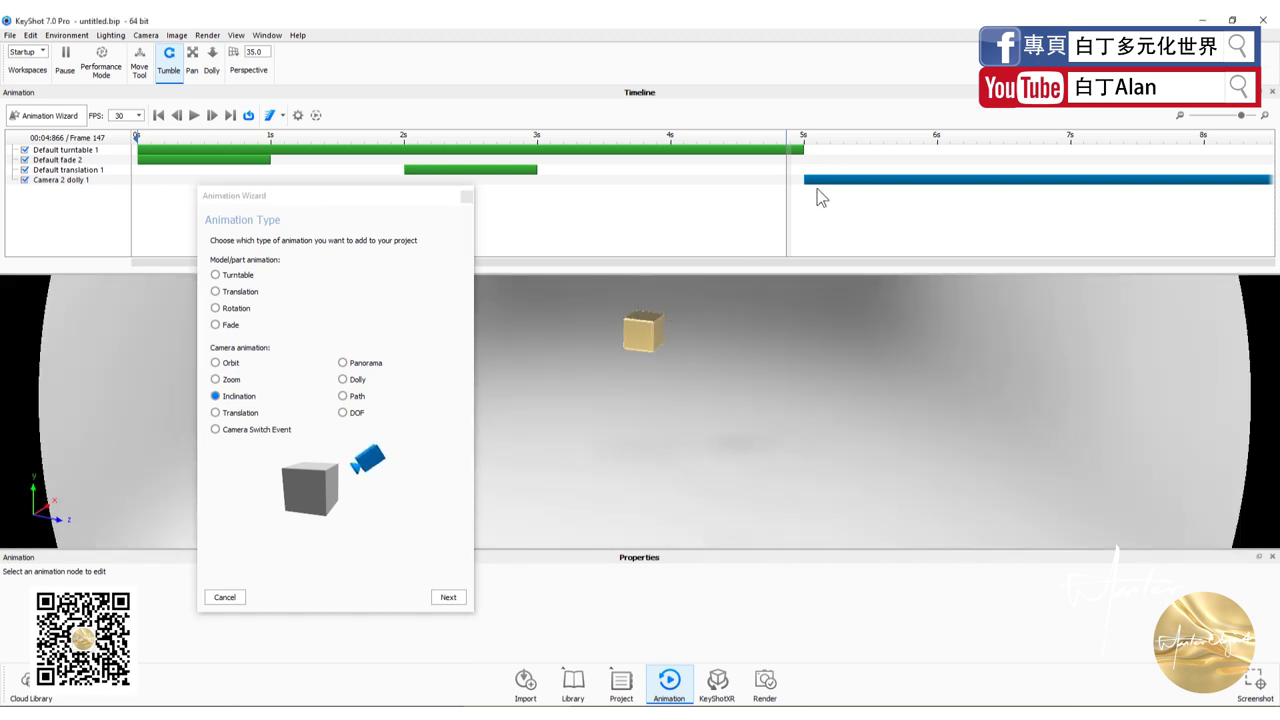
left_click(372, 165)
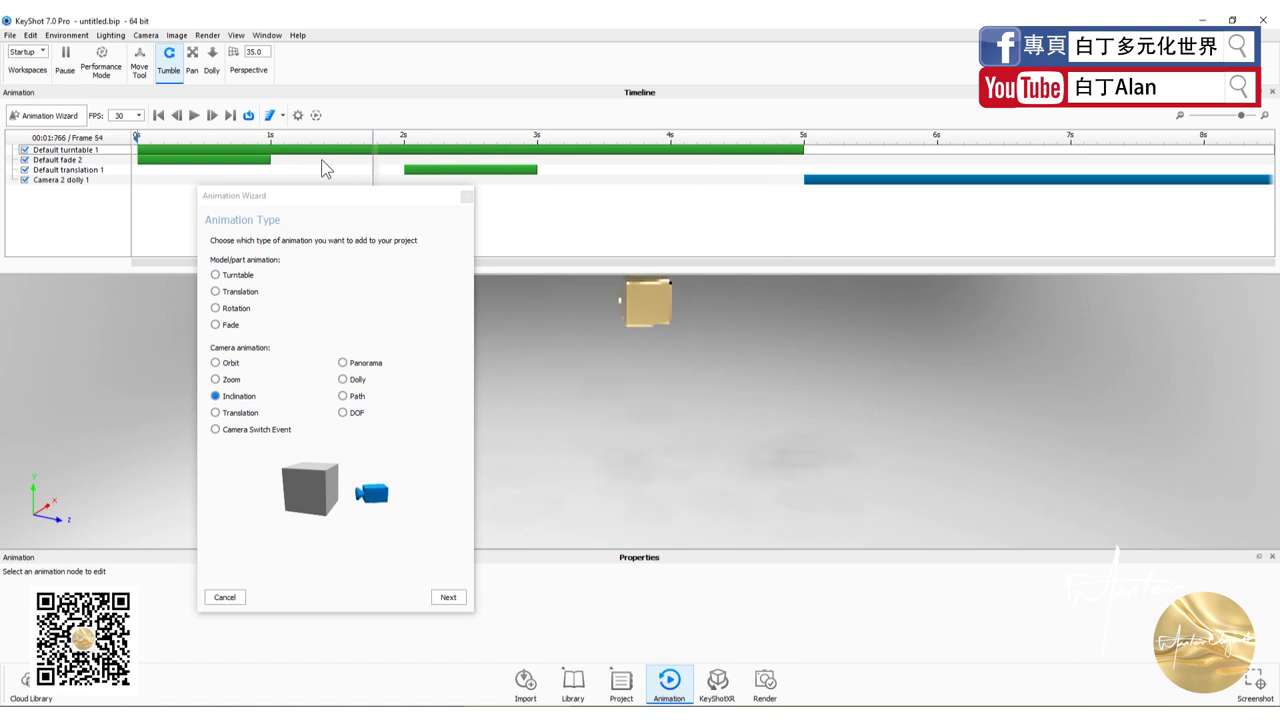
left_click(720, 165)
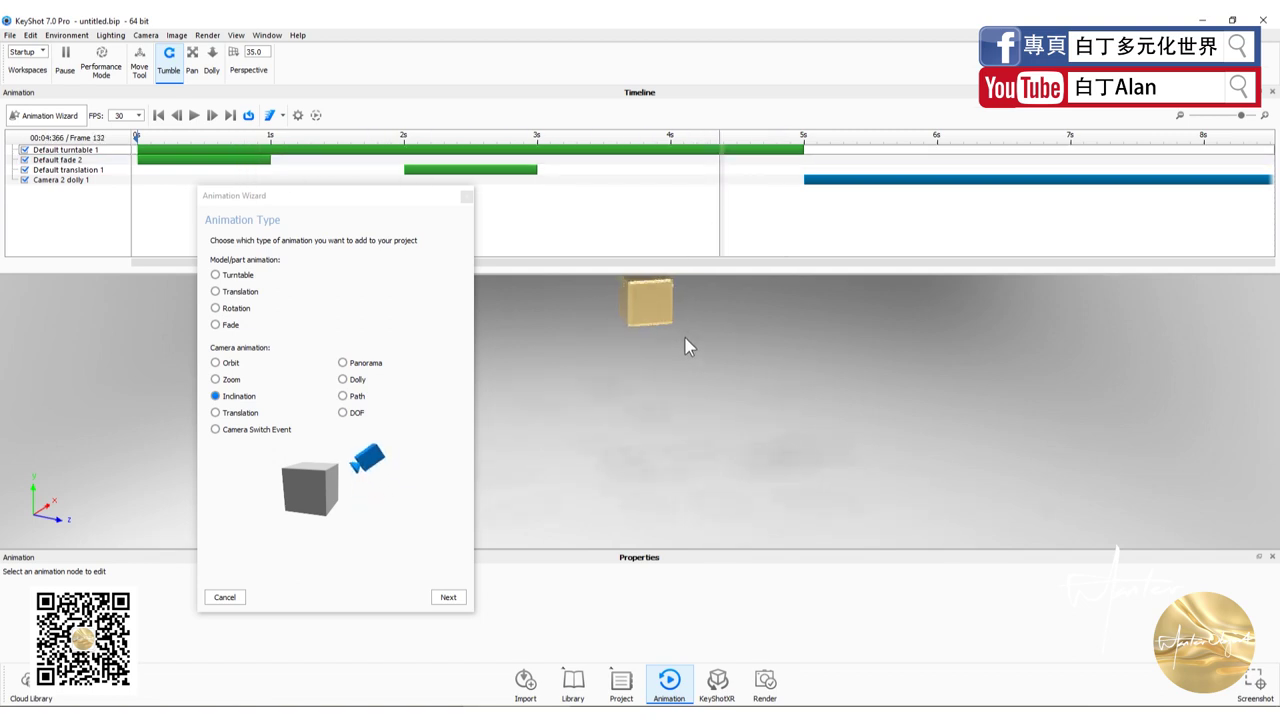
Step: Select Default translation 1, scrub between 3.7 and 4.3 s, and try a Camera Switch Event
mouse_move(688, 347)
left_mouse_down()
mouse_move(658, 373)
mouse_move(661, 393)
left_mouse_up()
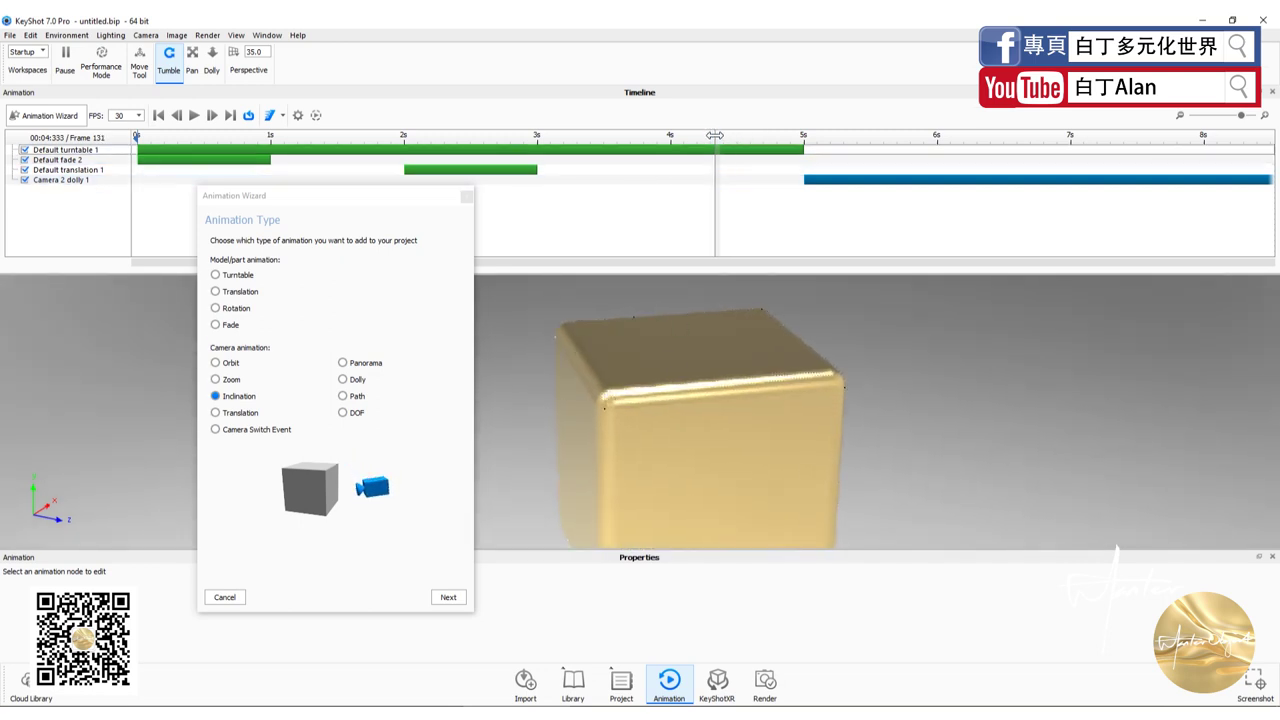
mouse_move(720, 135)
left_mouse_down()
mouse_move(614, 131)
mouse_move(672, 131)
mouse_move(649, 137)
mouse_move(691, 170)
left_mouse_up()
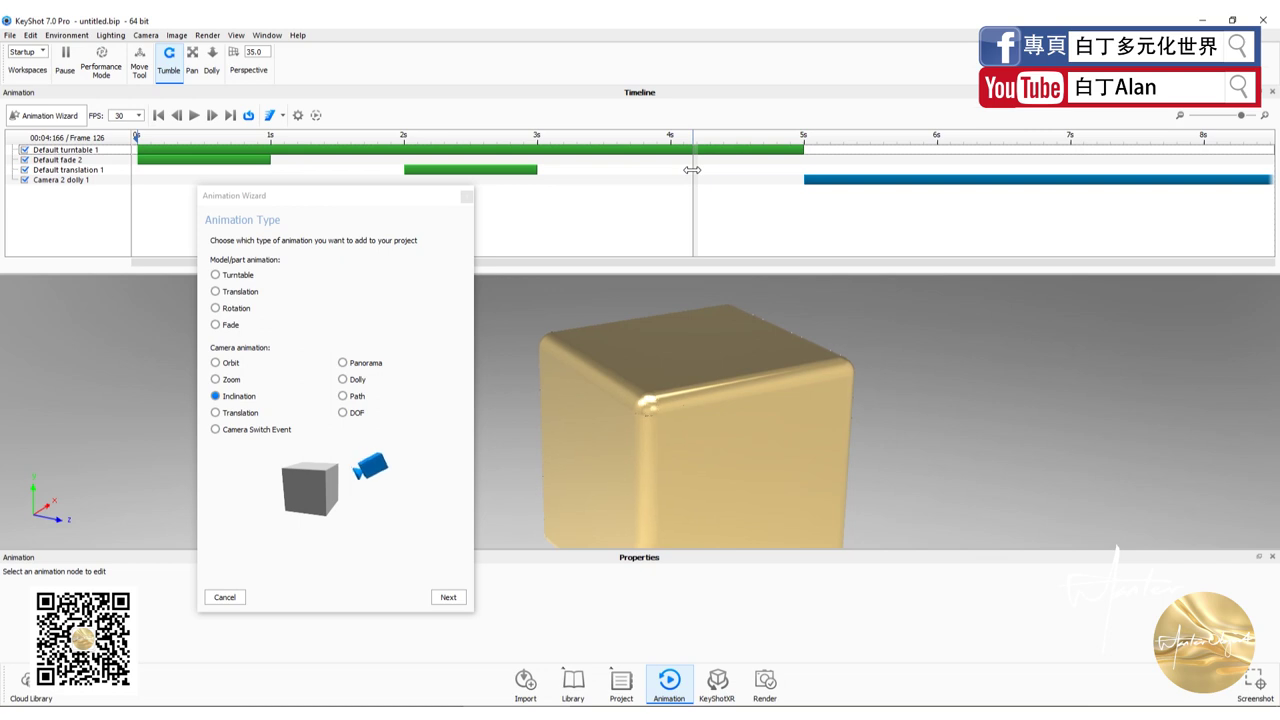
left_click(691, 170)
mouse_move(697, 145)
left_mouse_down()
mouse_move(676, 138)
mouse_move(707, 129)
left_mouse_up()
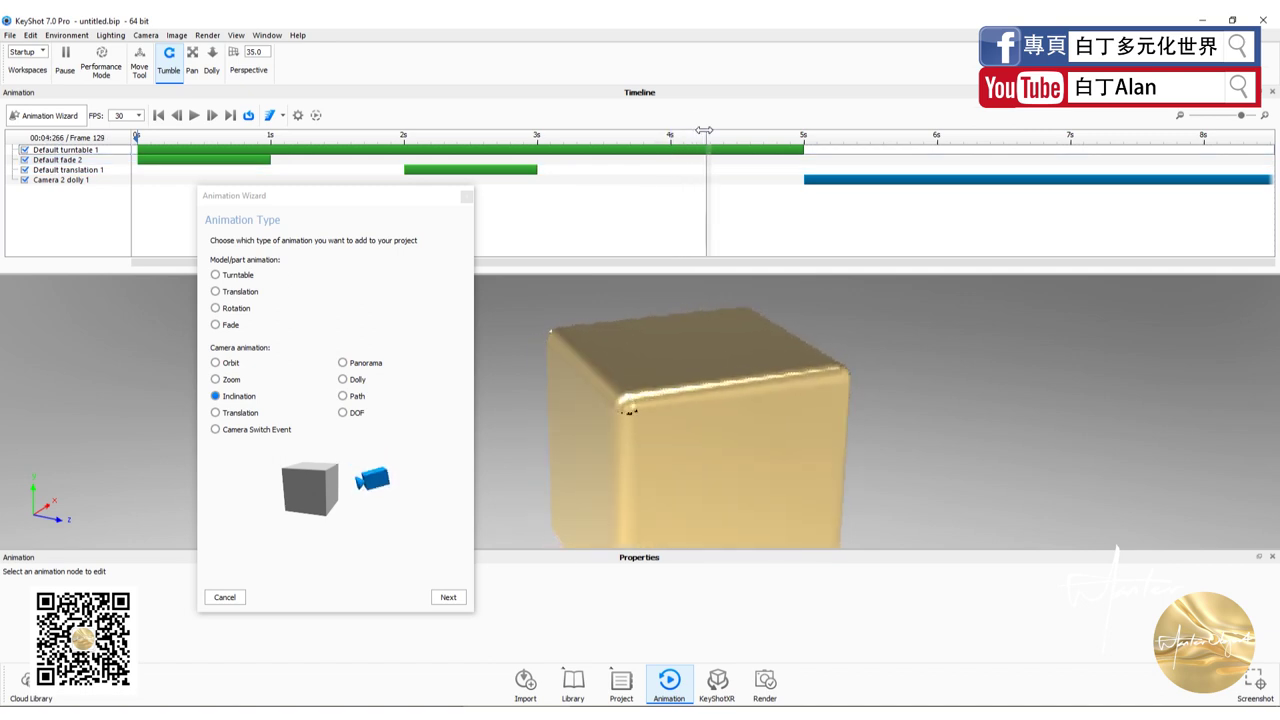
mouse_move(707, 129)
left_mouse_down()
mouse_move(655, 142)
mouse_move(680, 138)
left_mouse_up()
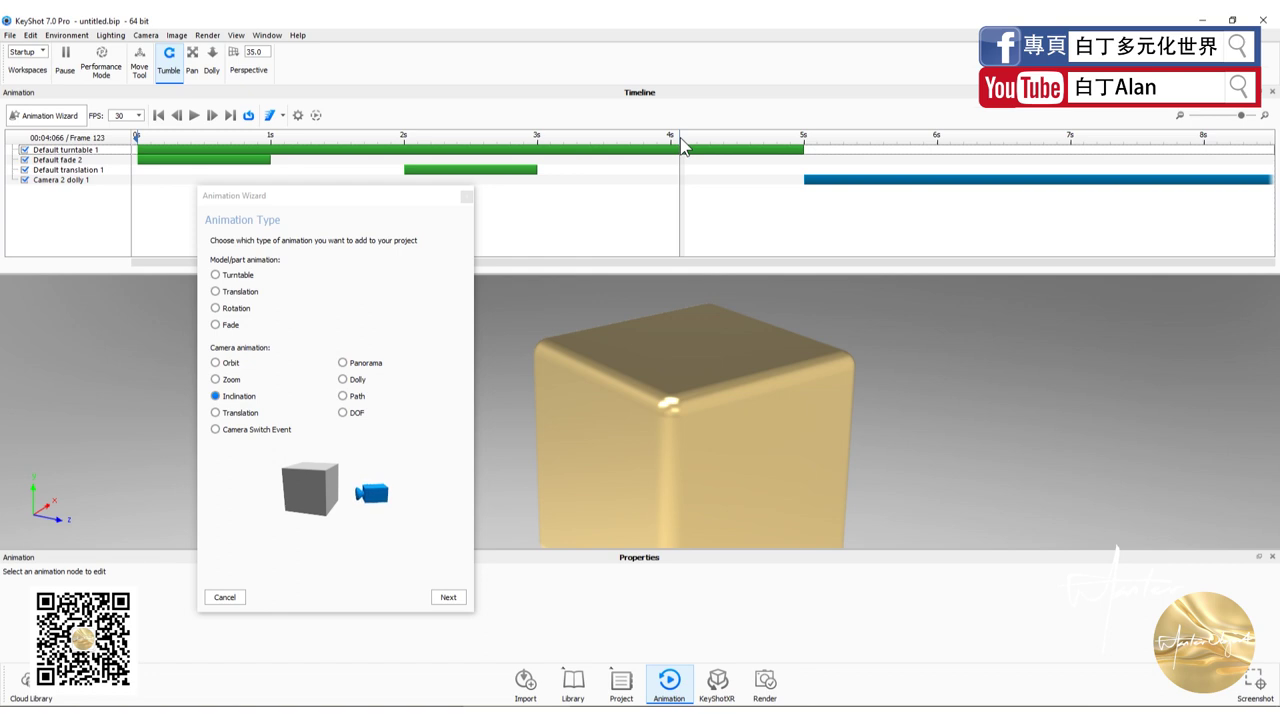
left_click_drag(681, 141, 705, 131)
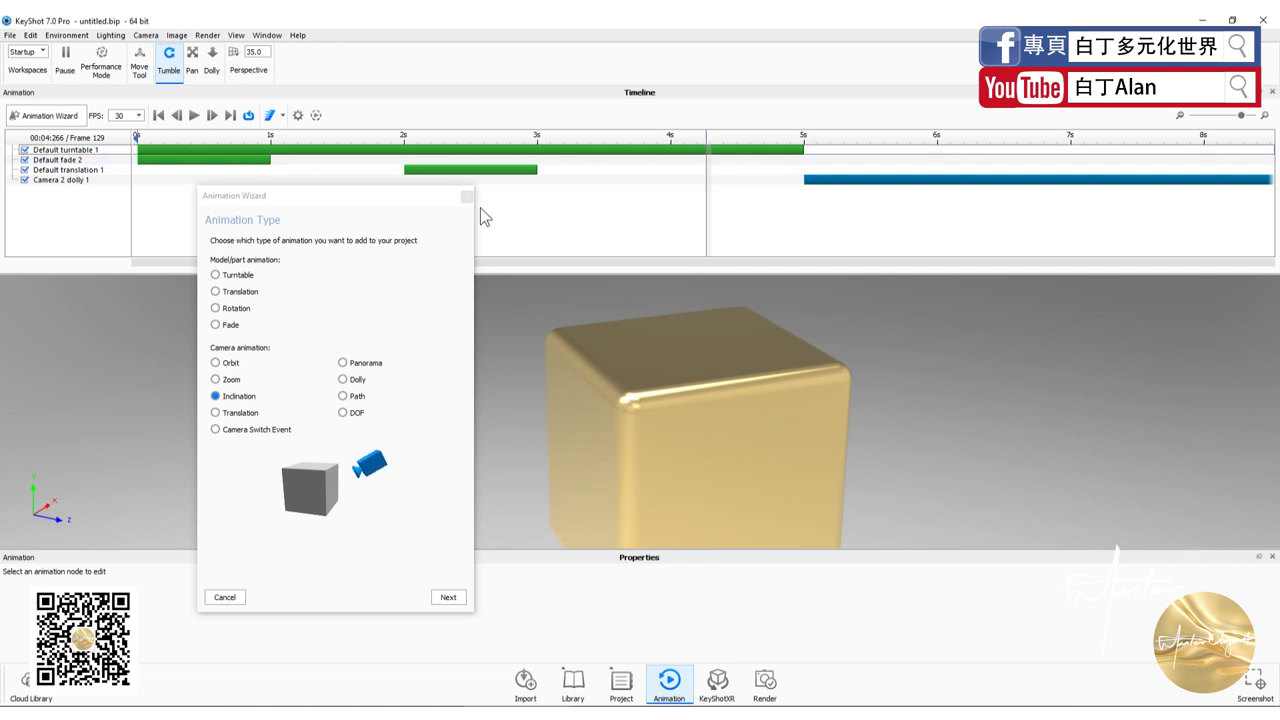
left_click_drag(416, 216, 460, 209)
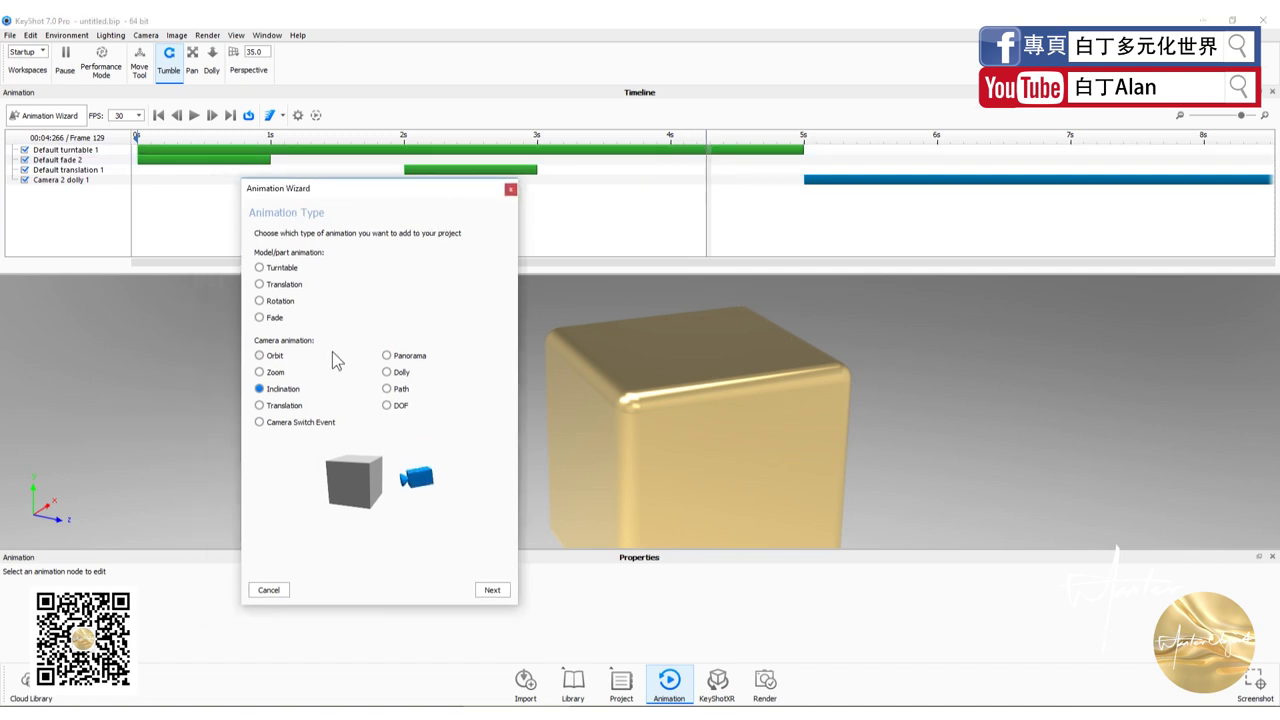
left_click(281, 422)
Step: Close the Animation Wizard and preview the timeline at 5 s and about 2.3 s
left_click(509, 190)
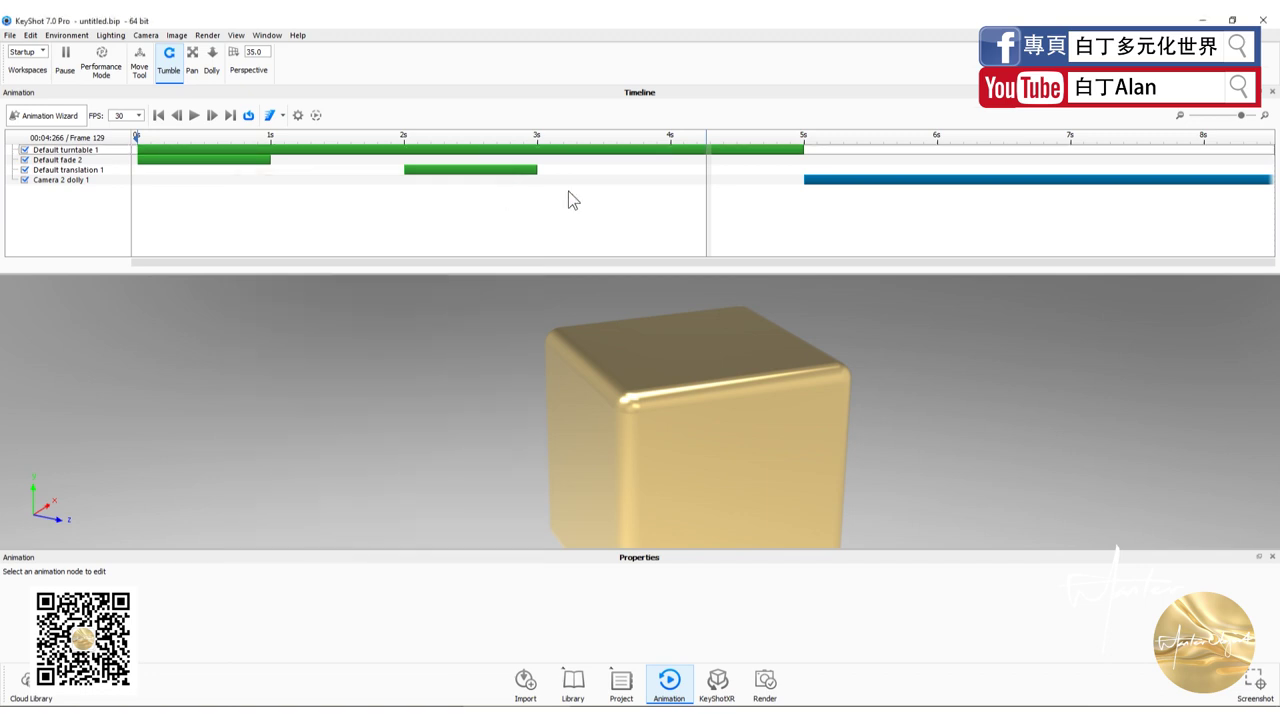
left_click_drag(708, 148, 806, 148)
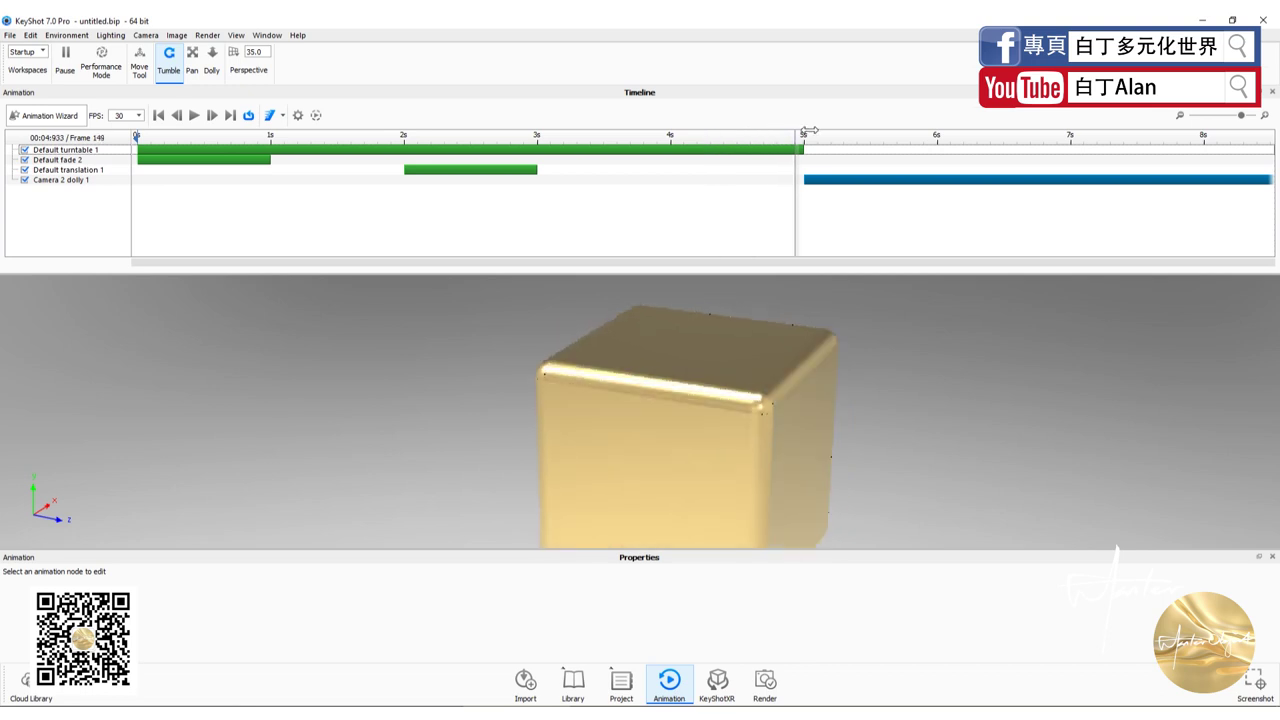
mouse_move(665, 148)
left_mouse_down()
mouse_move(442, 148)
mouse_move(560, 148)
left_mouse_up()
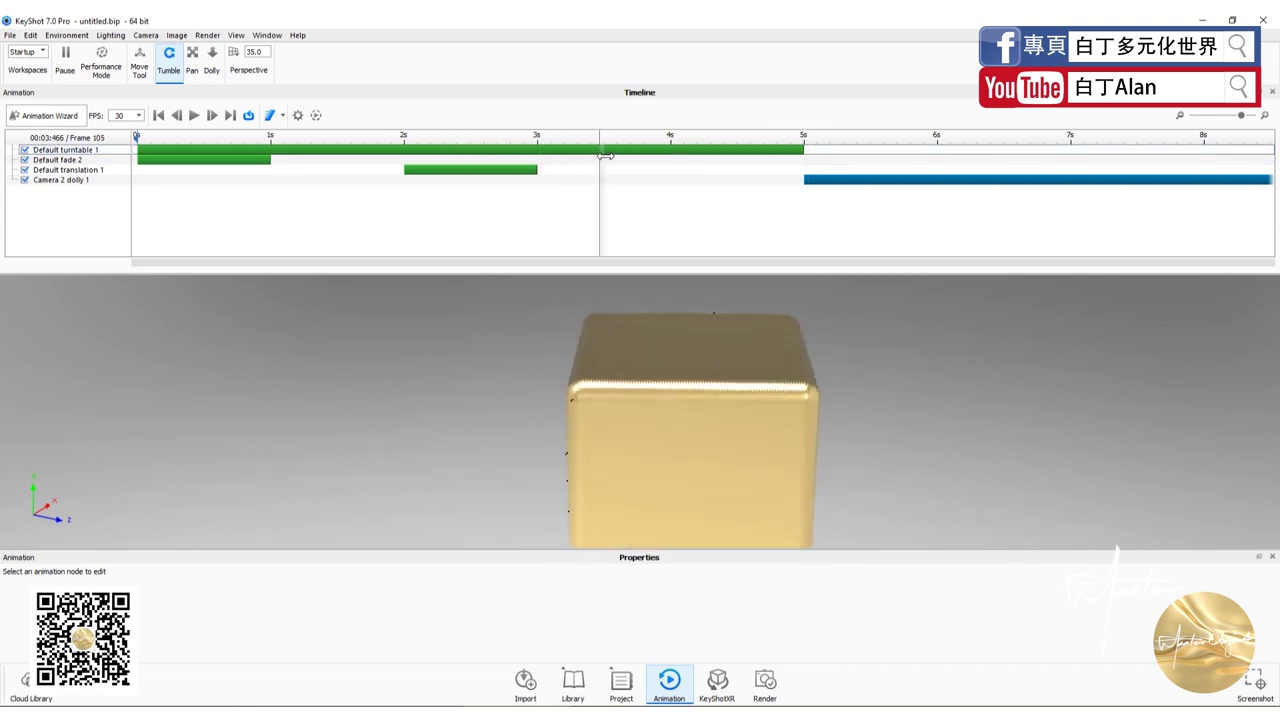
Step: Select Default translation 1 and scrub back from frame 96 to about 2.5 s
left_click(520, 180)
left_click(521, 170)
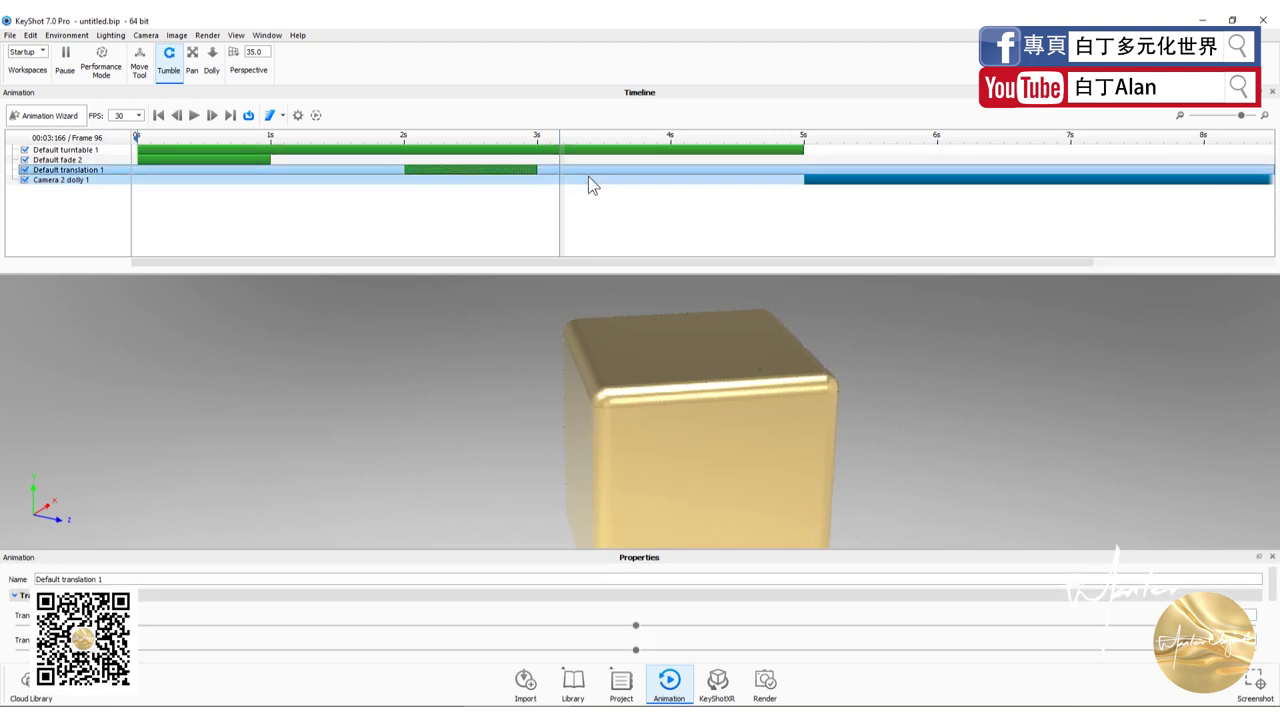
left_click_drag(560, 140, 480, 140)
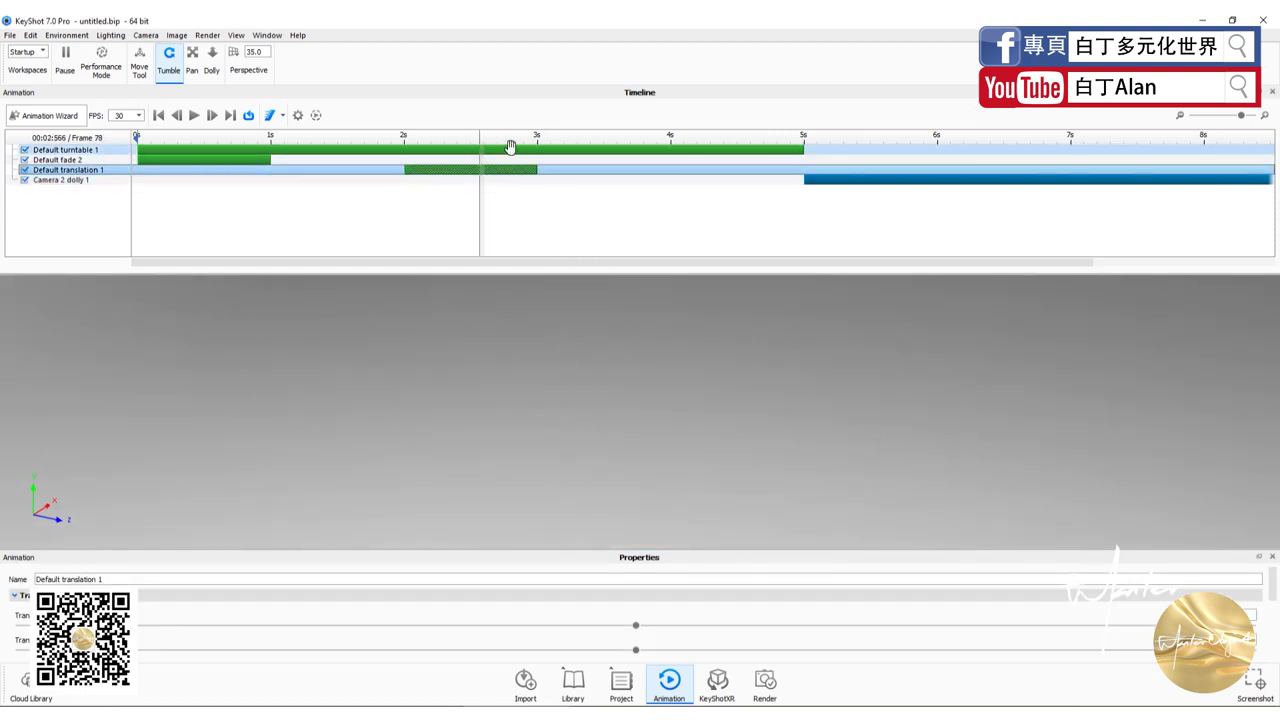
left_click_drag(479, 143, 464, 146)
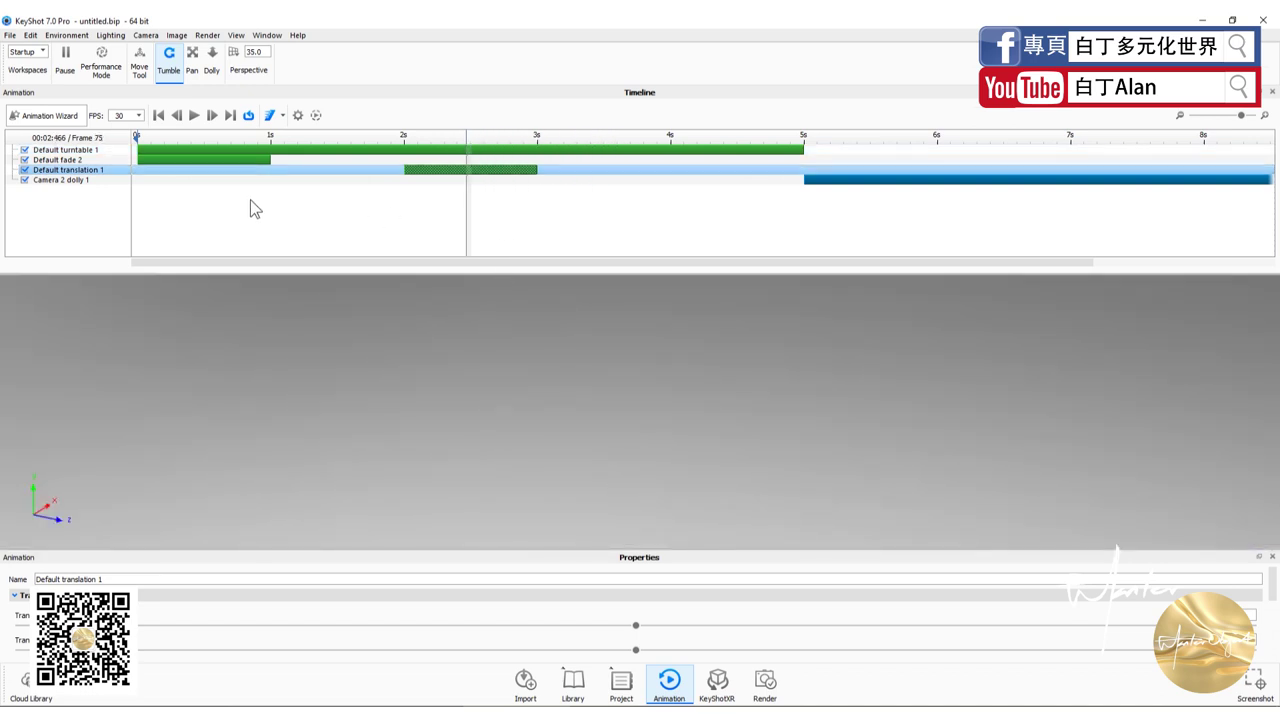
Step: Switch the view to Camera 1 from the Project scene list and clear the selection
left_click(605, 684)
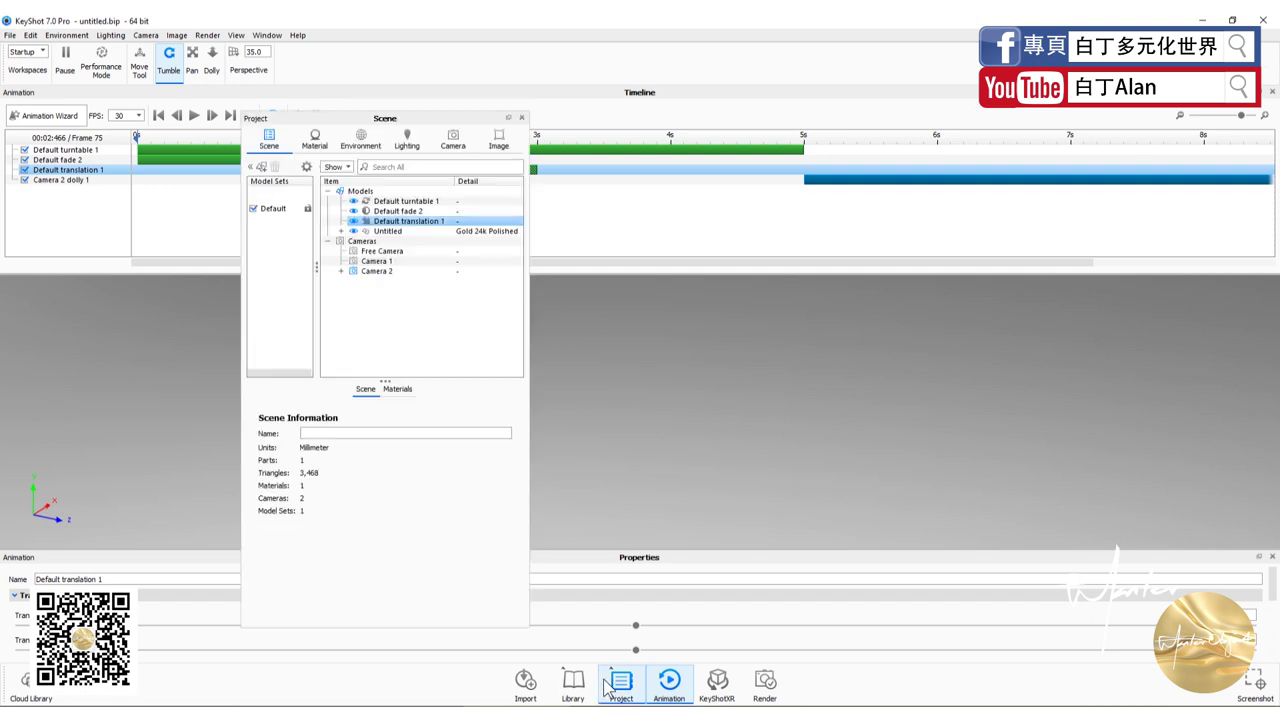
left_click(376, 261)
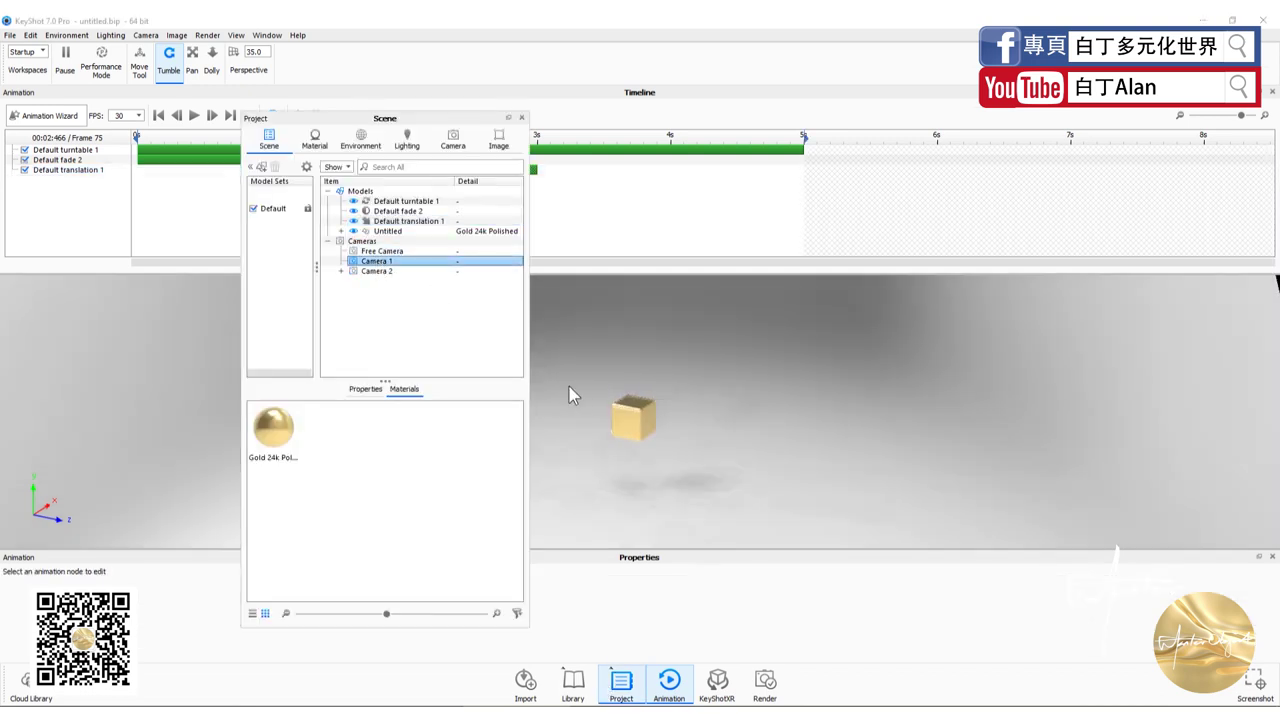
left_click(521, 118)
left_click(556, 218)
Step: Zoom in on the gold cube and tilt the view to show more of its top
scroll(626, 409, "up", 2)
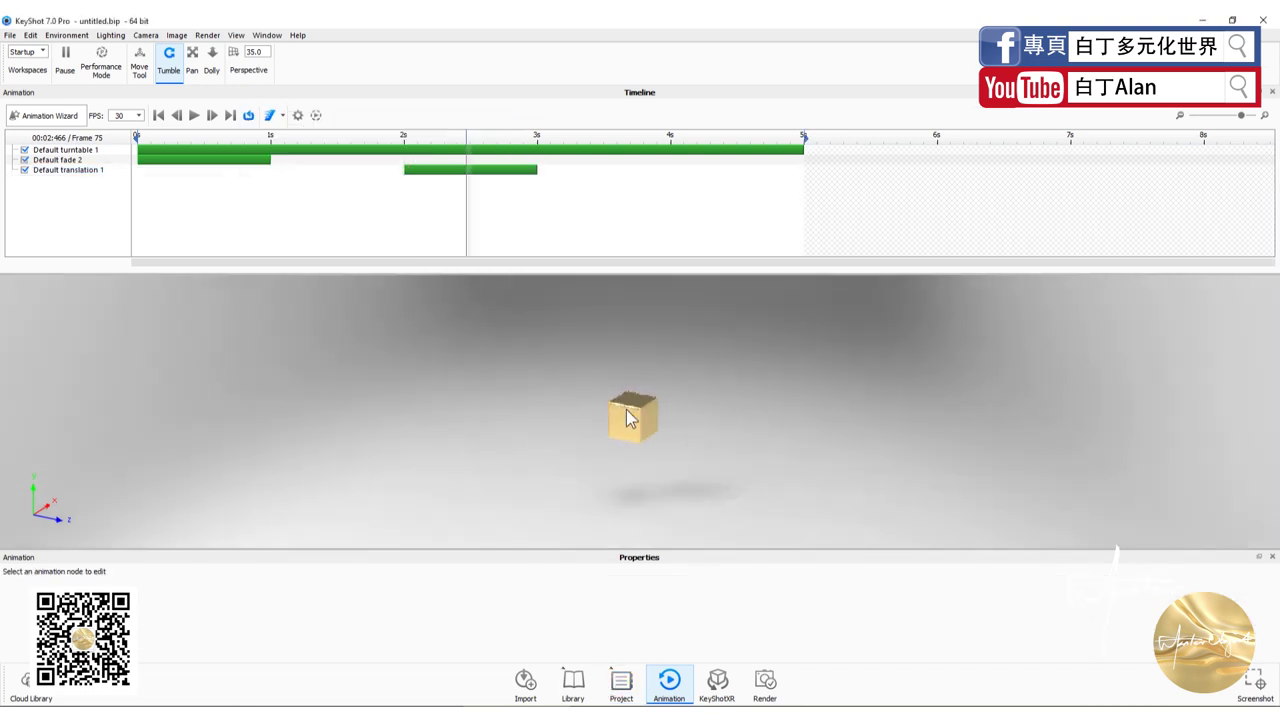
scroll(615, 401, "up", 2)
scroll(631, 441, "up", 2)
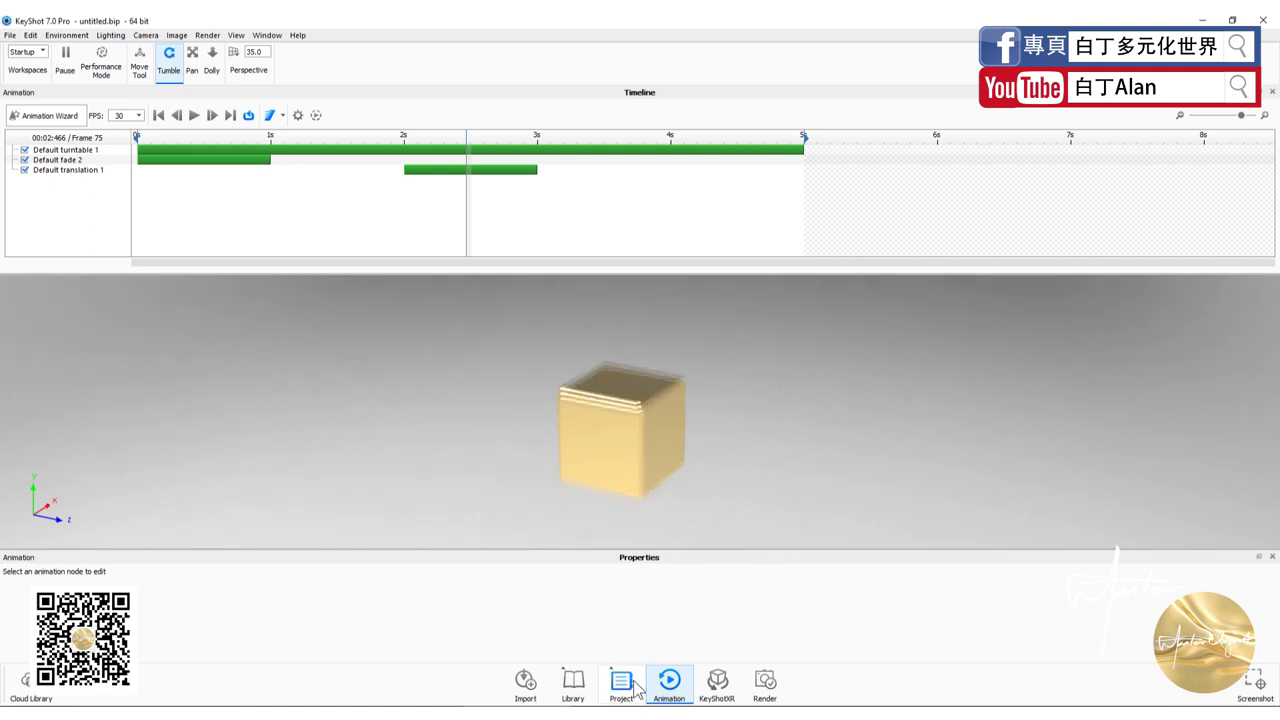
scroll(603, 430, "up", 2)
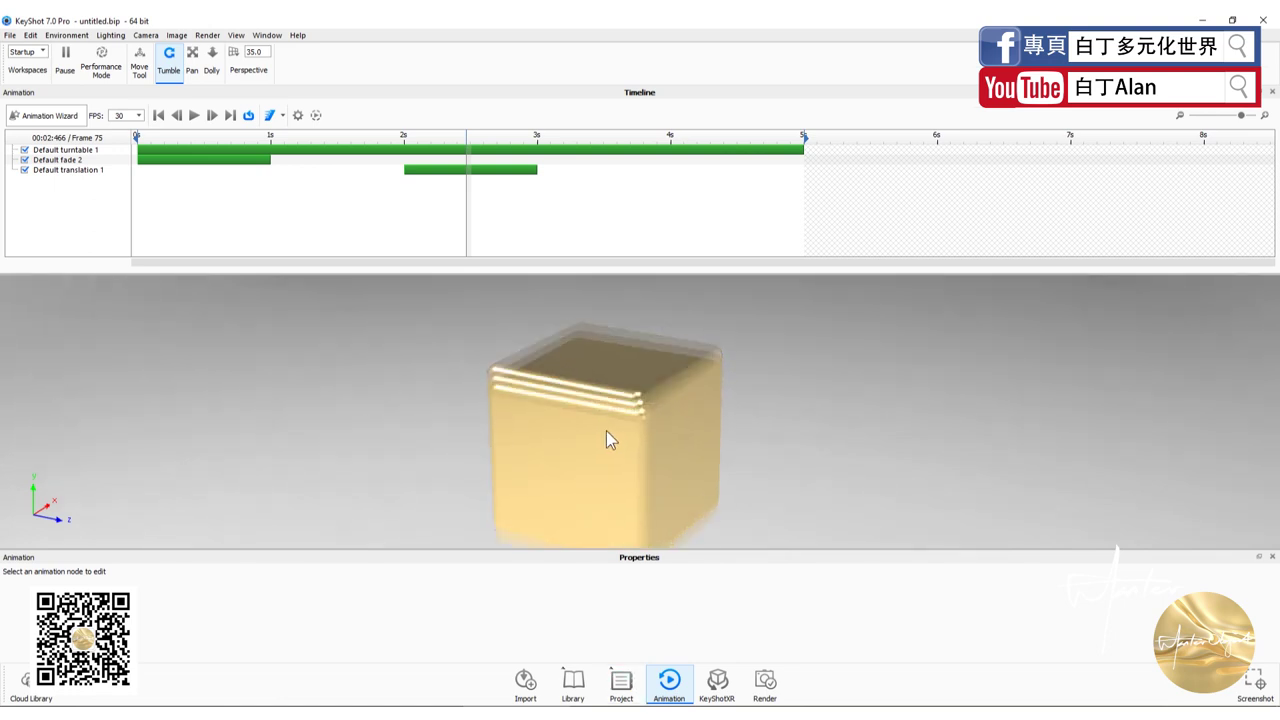
left_click_drag(607, 418, 613, 394)
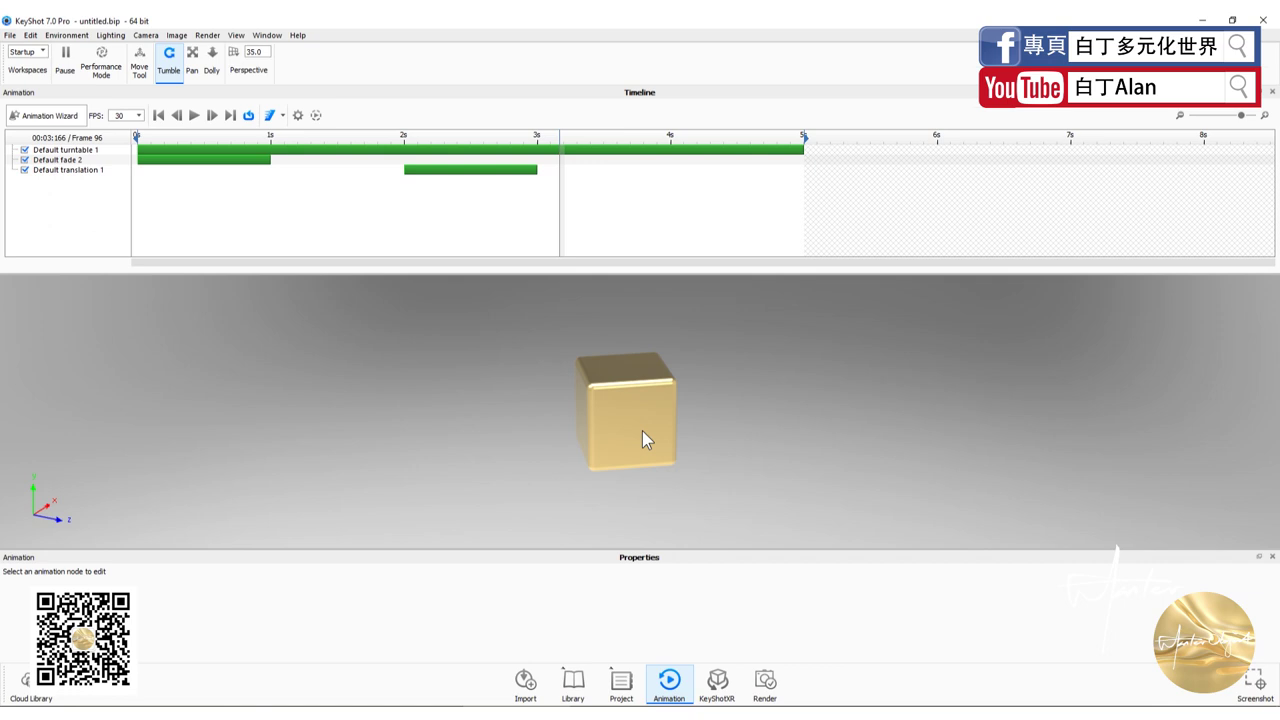
left_click(624, 683)
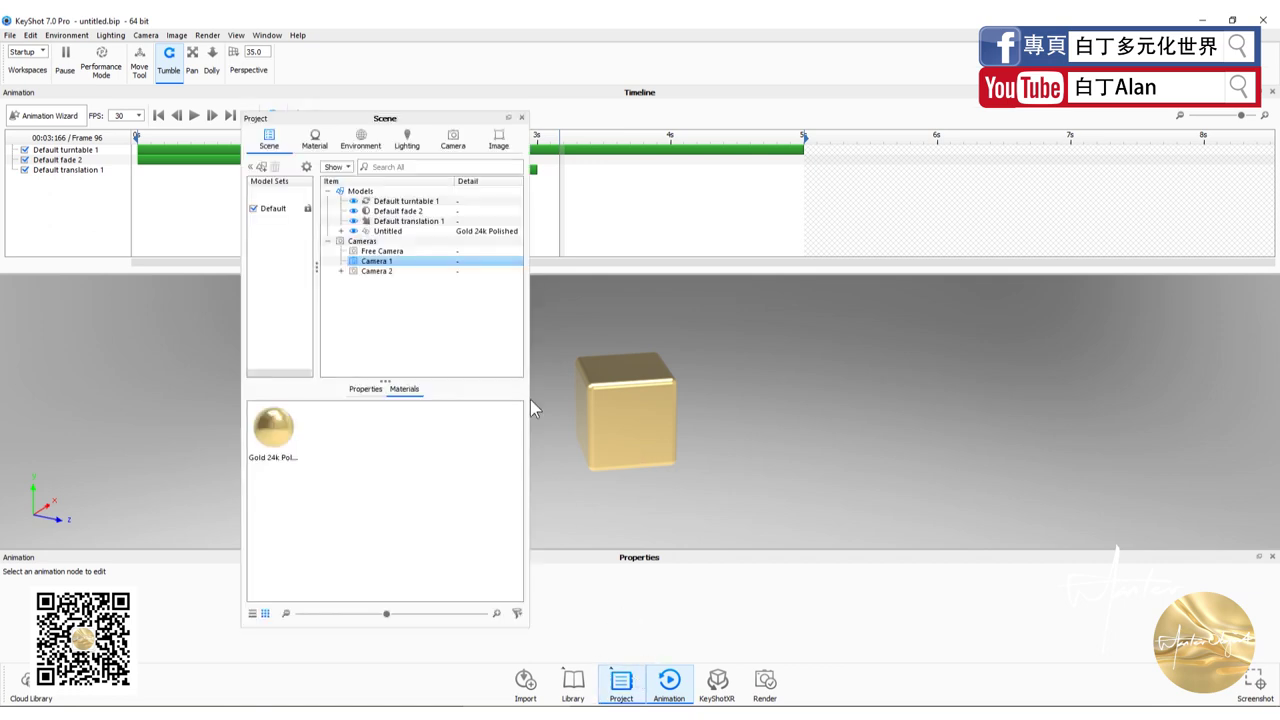
left_click(521, 118)
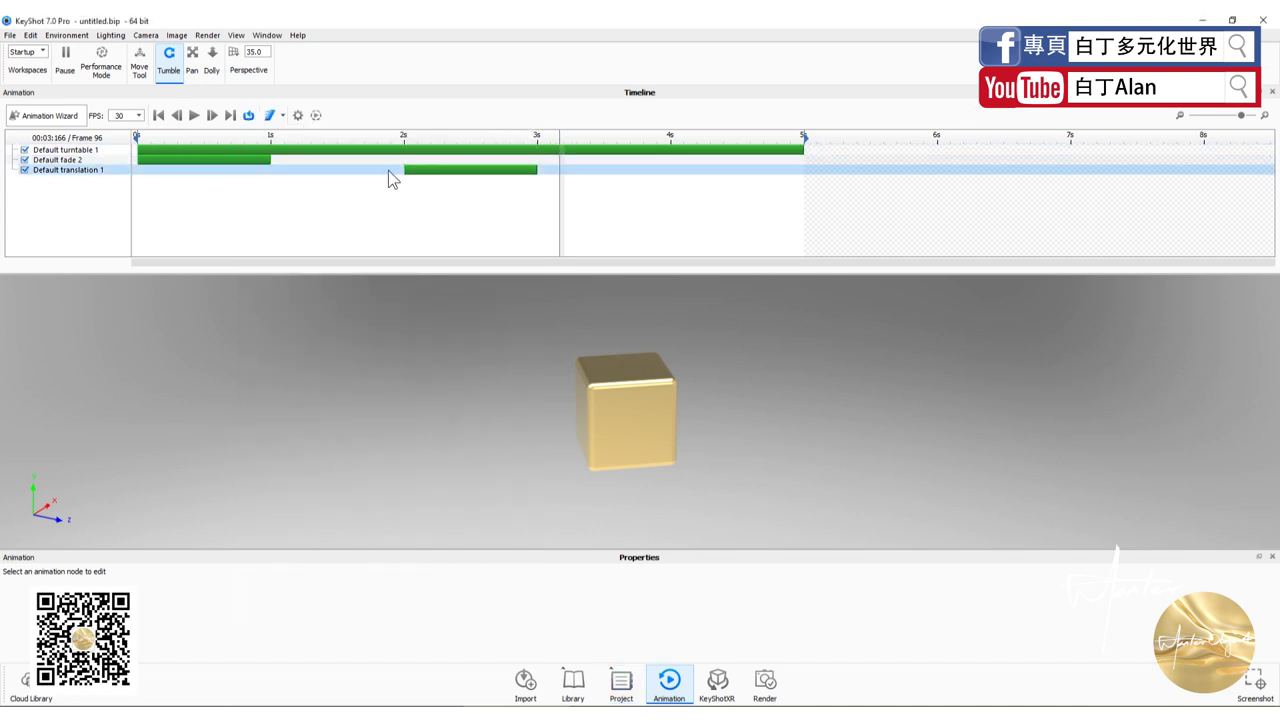
Step: Select Default translation 1 with Default fade 2 and scrub the playhead back to frame 129
left_click(360, 170)
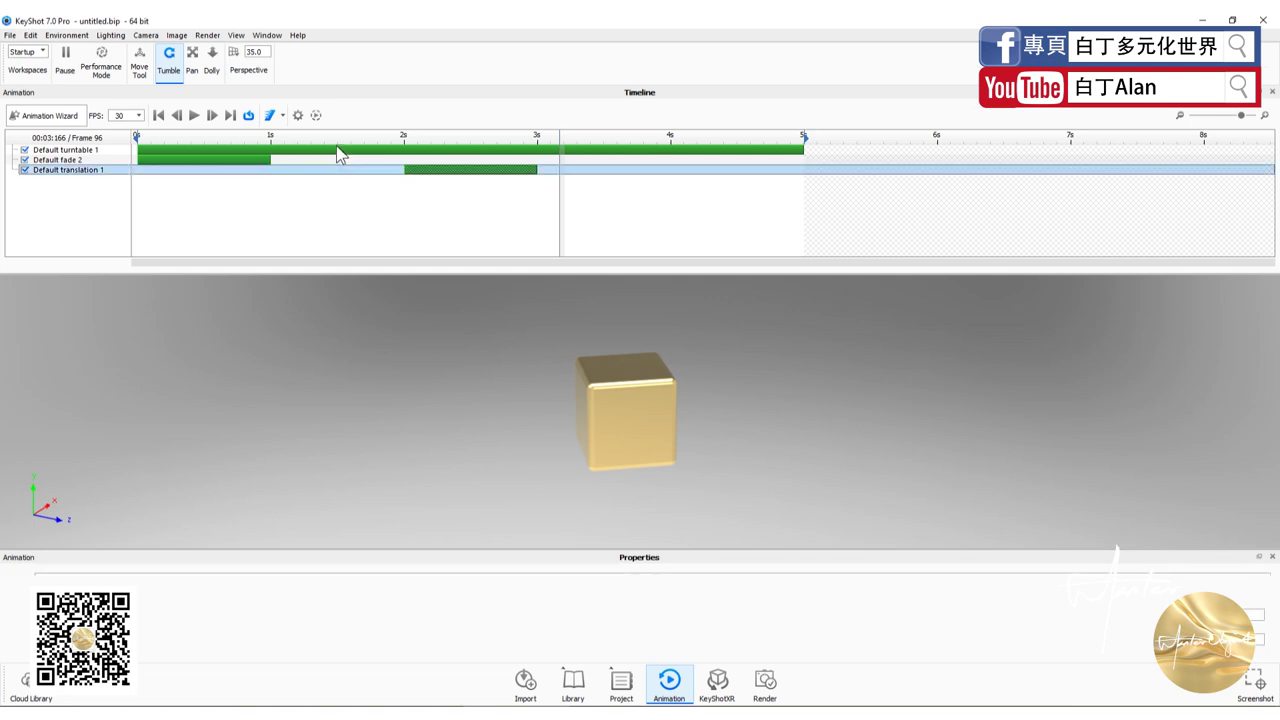
left_click(338, 160, "ctrl")
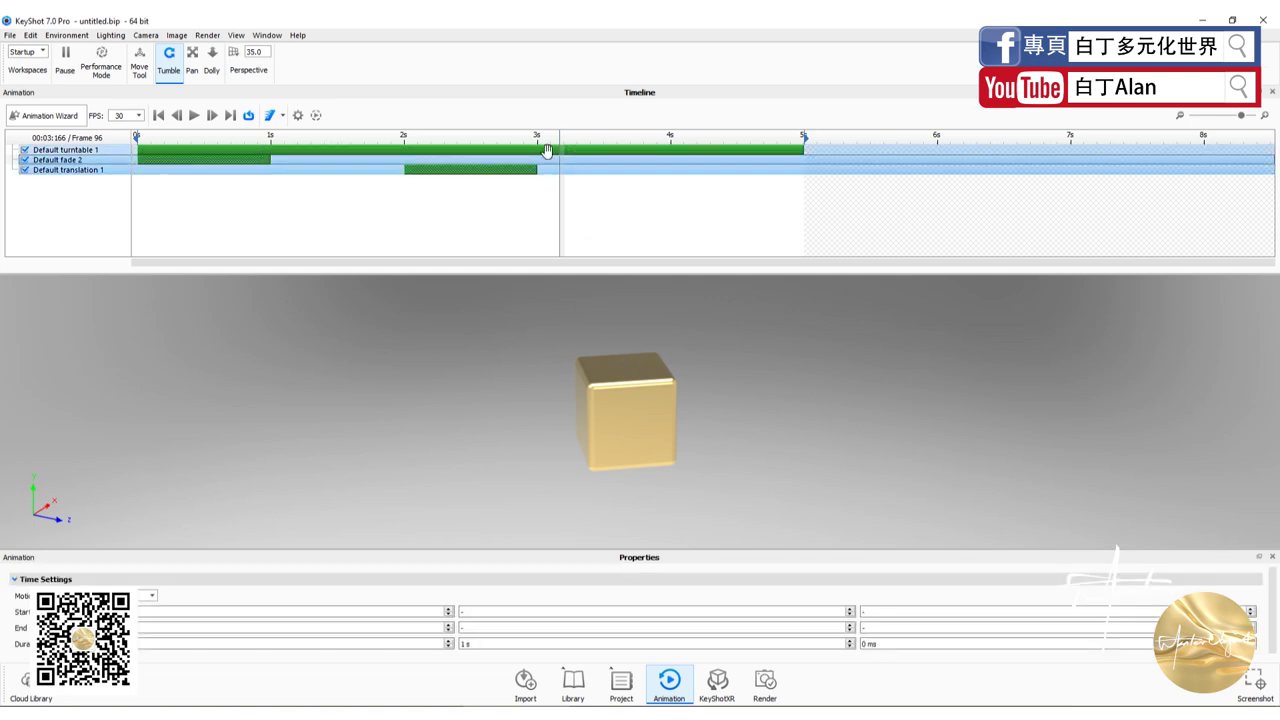
mouse_move(560, 138)
left_mouse_down()
mouse_move(219, 138)
mouse_move(766, 150)
left_mouse_up()
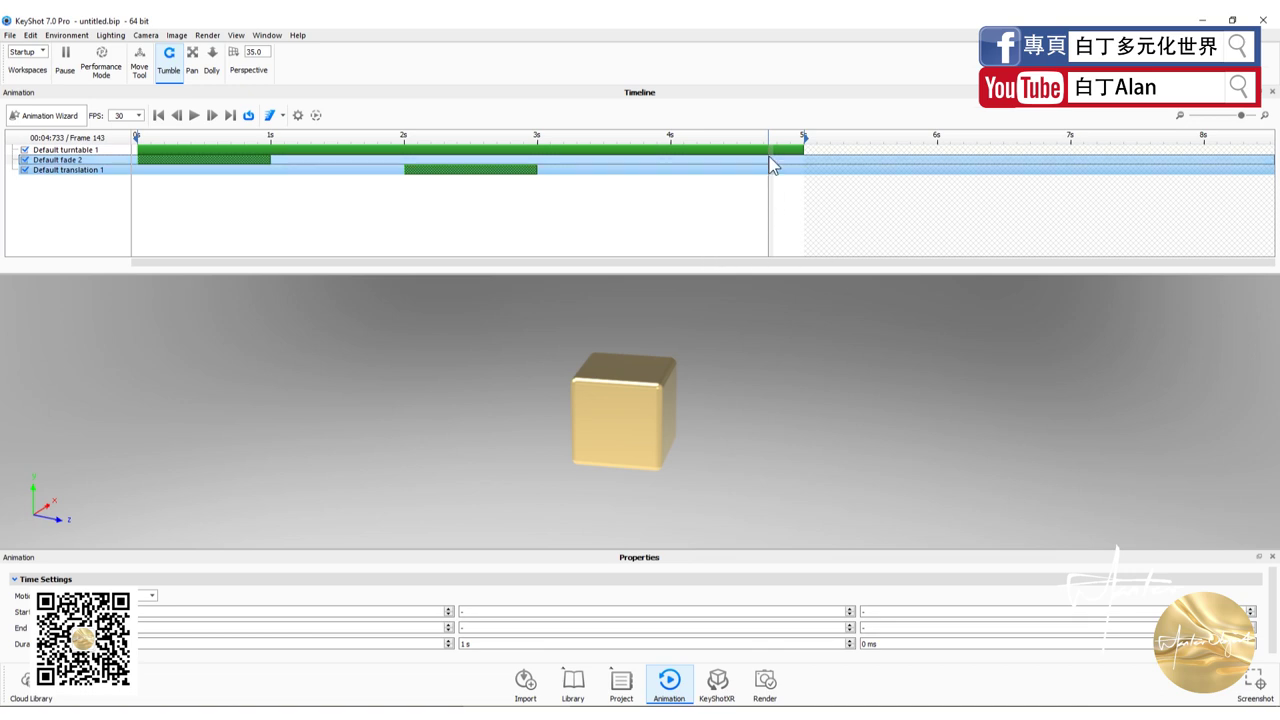
left_click_drag(767, 134, 747, 133)
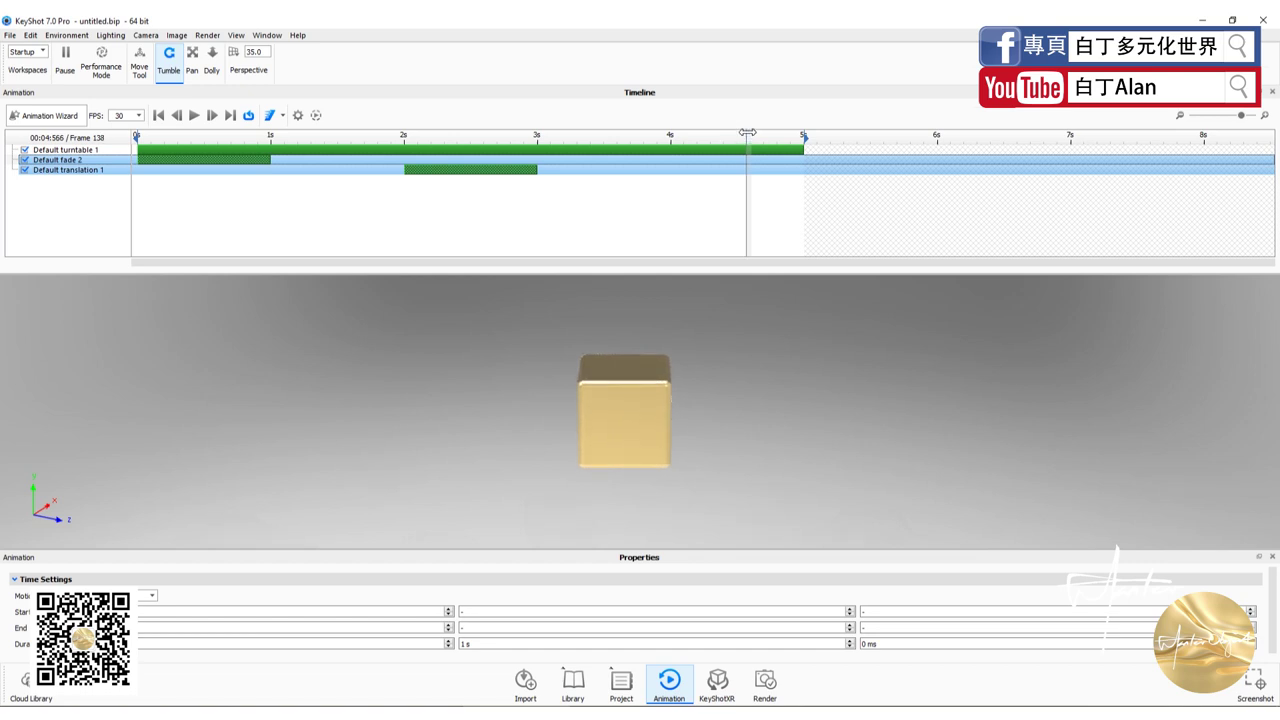
left_click_drag(747, 133, 715, 145)
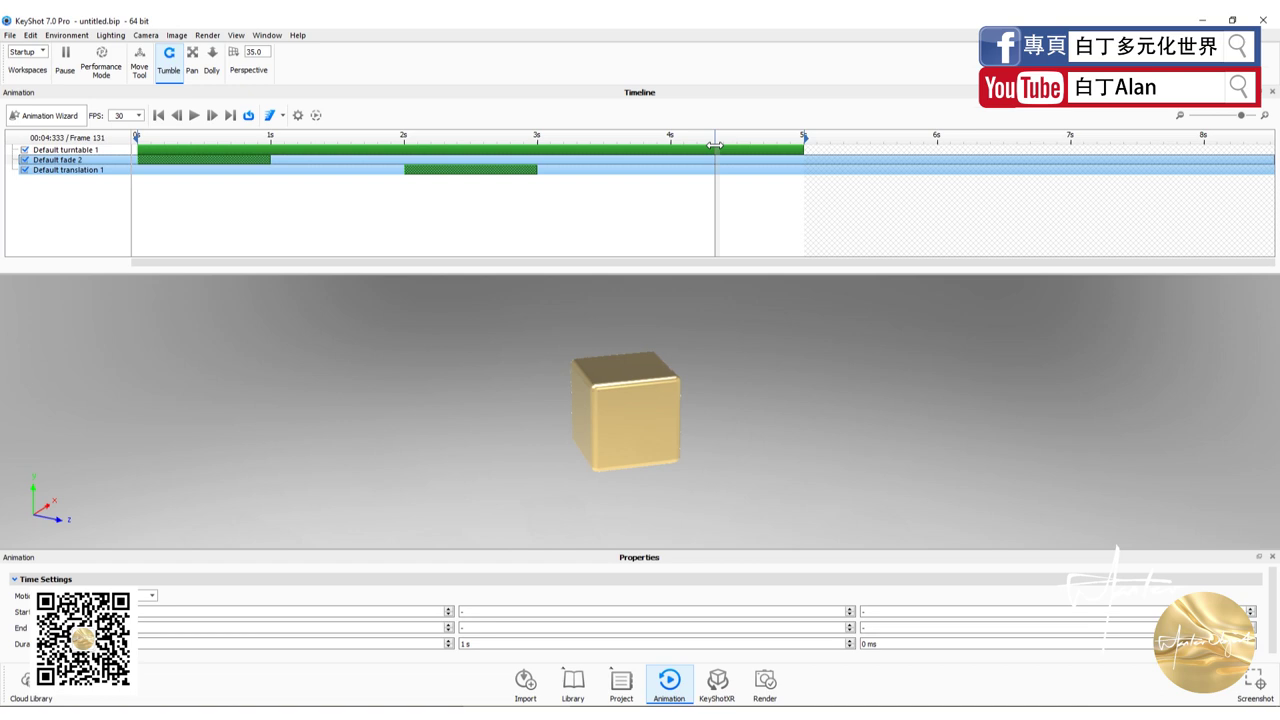
left_click_drag(715, 145, 707, 145)
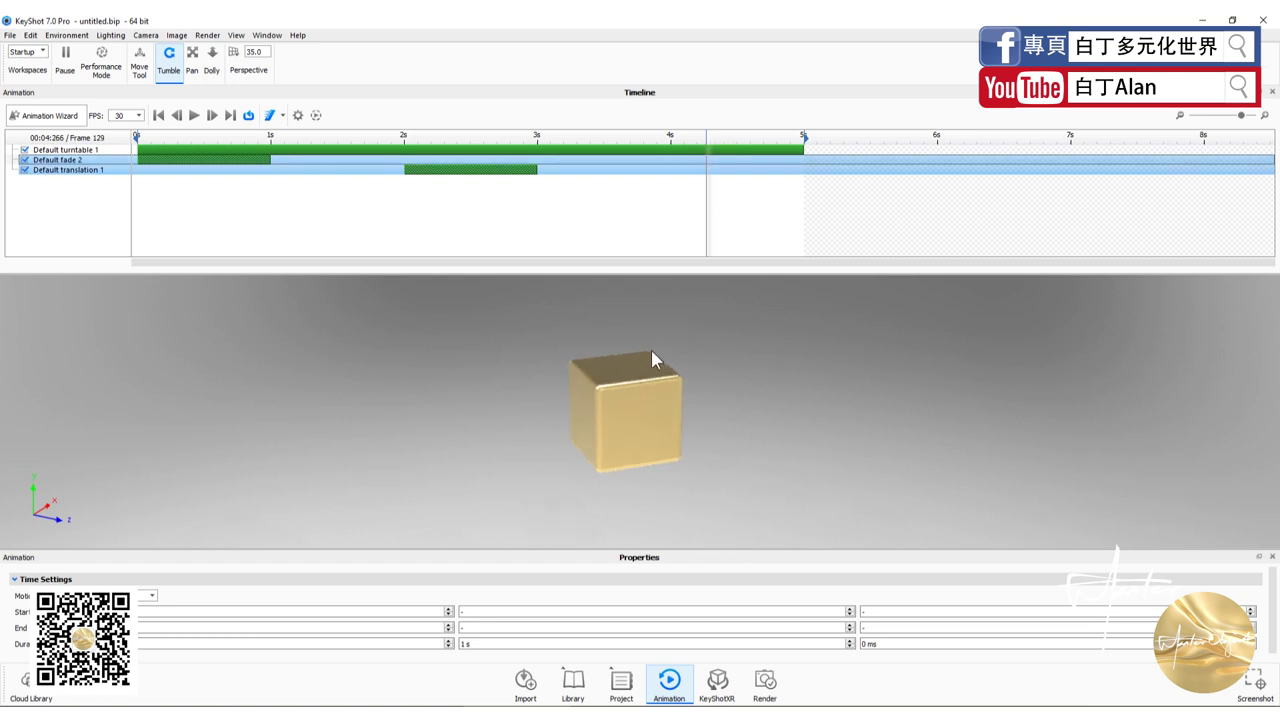
scroll(665, 352, "up", 2)
scroll(675, 400, "up", 2)
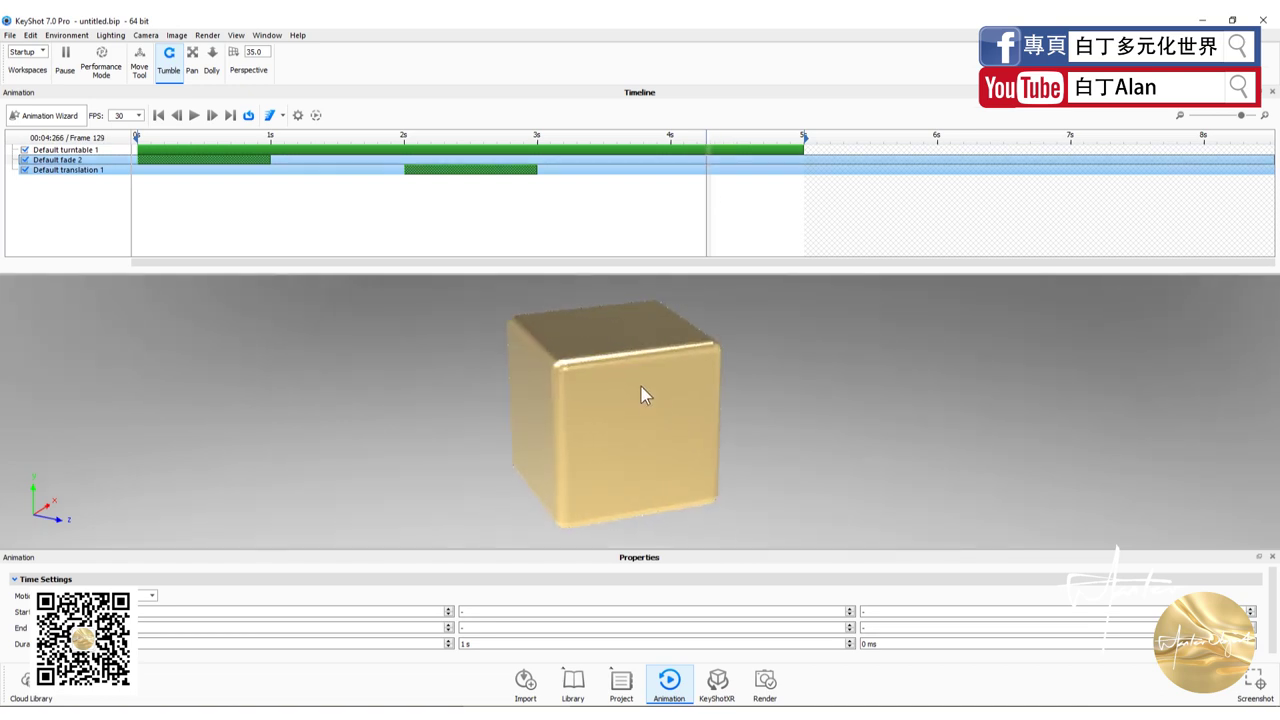
Step: Pan to recentre the cube, then orbit to a slightly raised angle showing its front face
mouse_move(665, 393)
middle_mouse_down()
mouse_move(853, 384)
mouse_move(717, 378)
middle_mouse_up()
left_click_drag(366, 291, 553, 455)
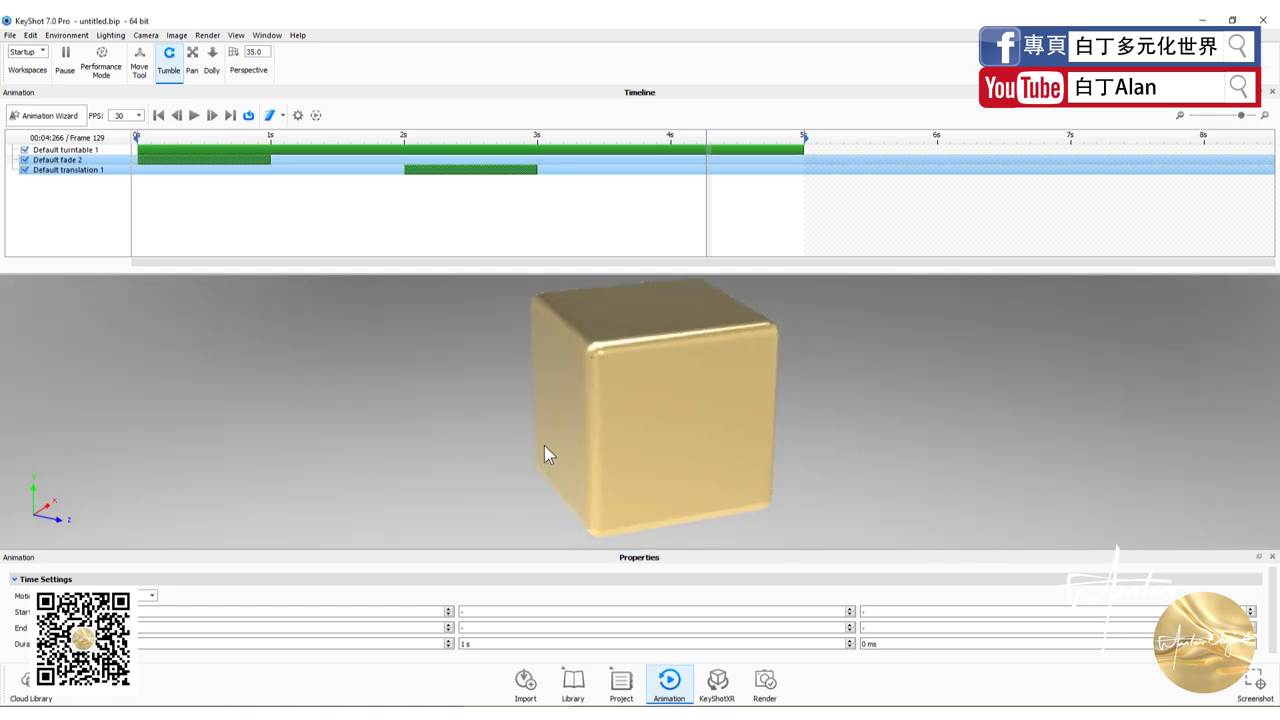
mouse_move(687, 369)
left_mouse_down()
mouse_move(657, 426)
mouse_move(665, 378)
mouse_move(698, 357)
mouse_move(613, 483)
mouse_move(628, 425)
left_mouse_up()
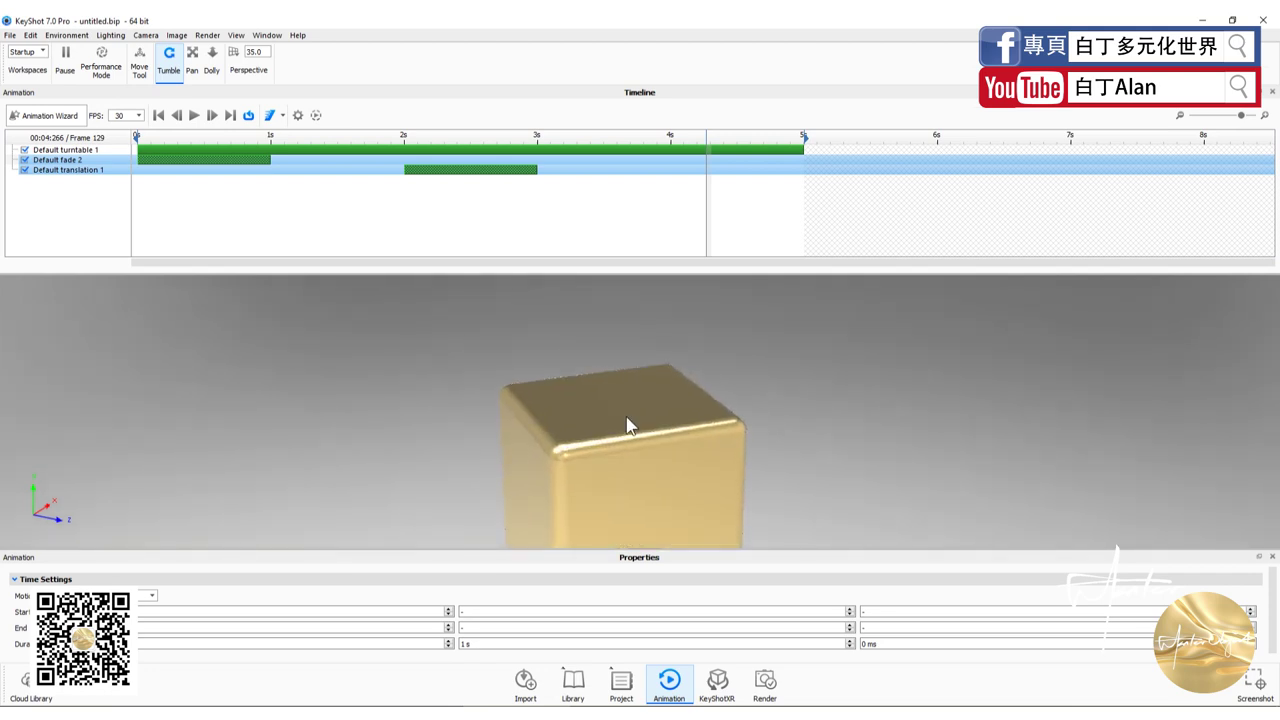
mouse_move(628, 425)
left_mouse_down()
mouse_move(668, 455)
mouse_move(667, 419)
left_mouse_up()
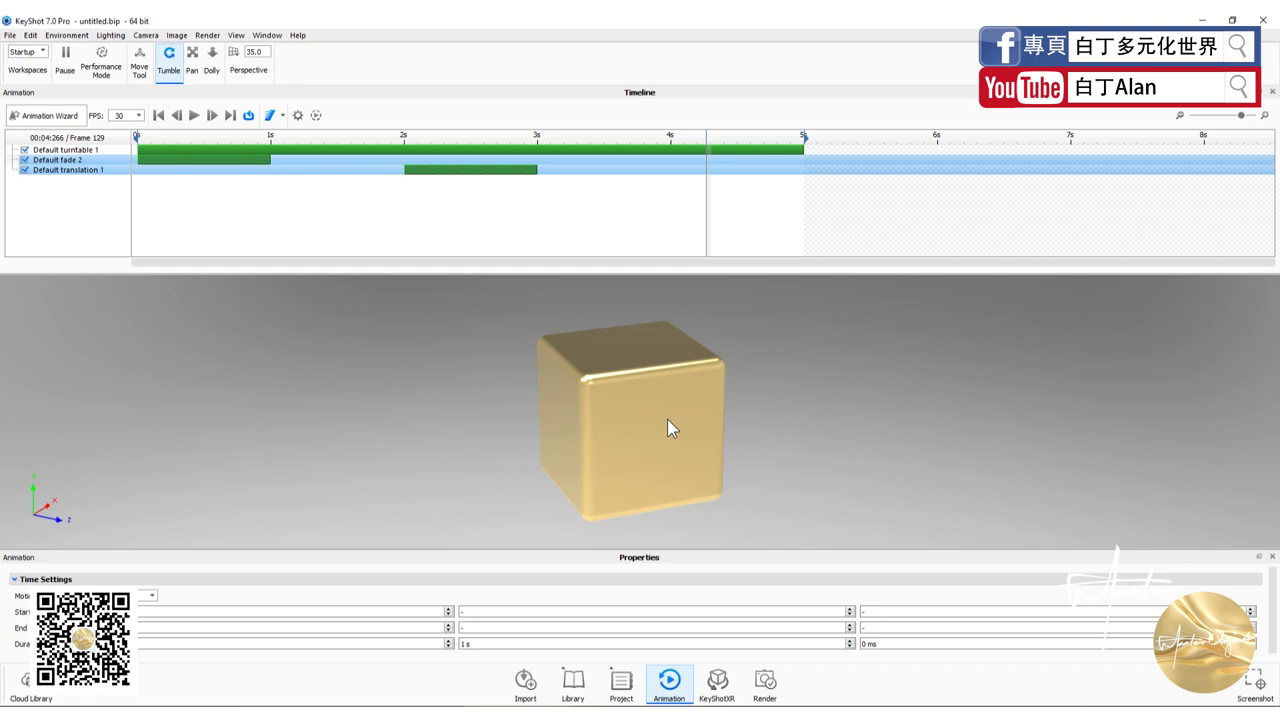
left_click_drag(667, 419, 691, 435)
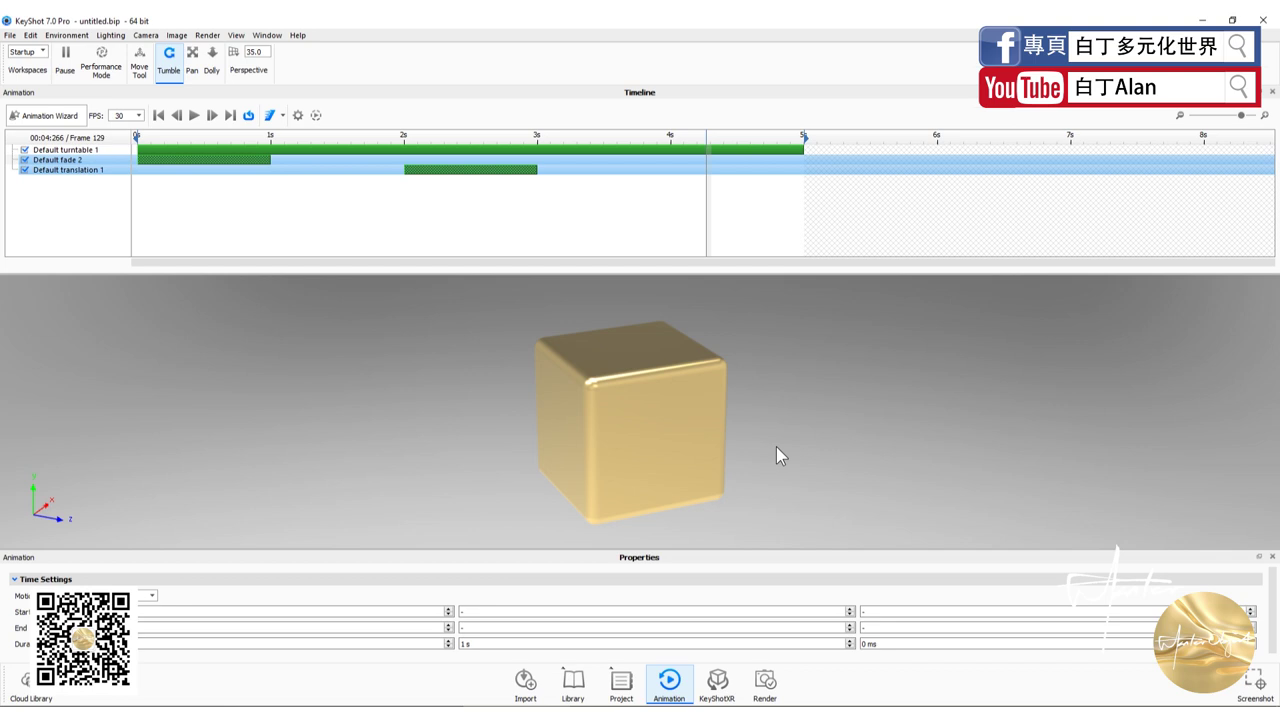
left_click(765, 685)
left_click(490, 233)
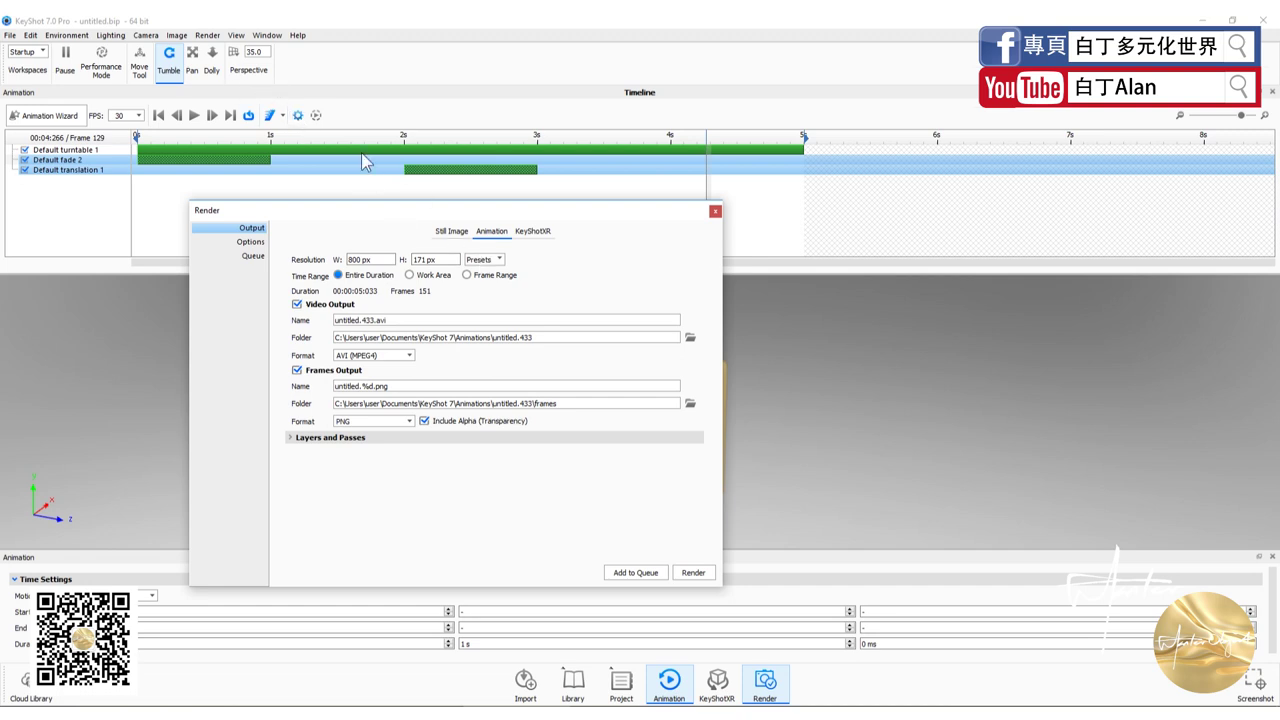
left_click(500, 259)
left_click(500, 259)
left_click(293, 440)
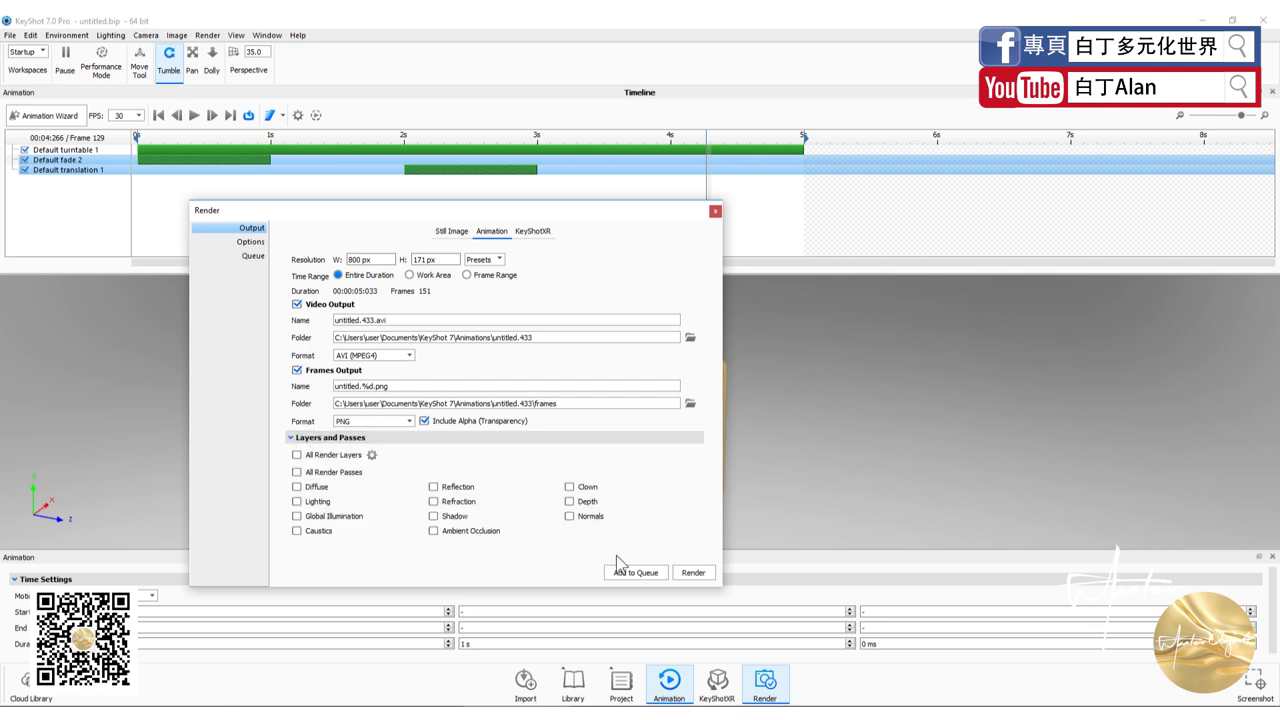
left_click(715, 212)
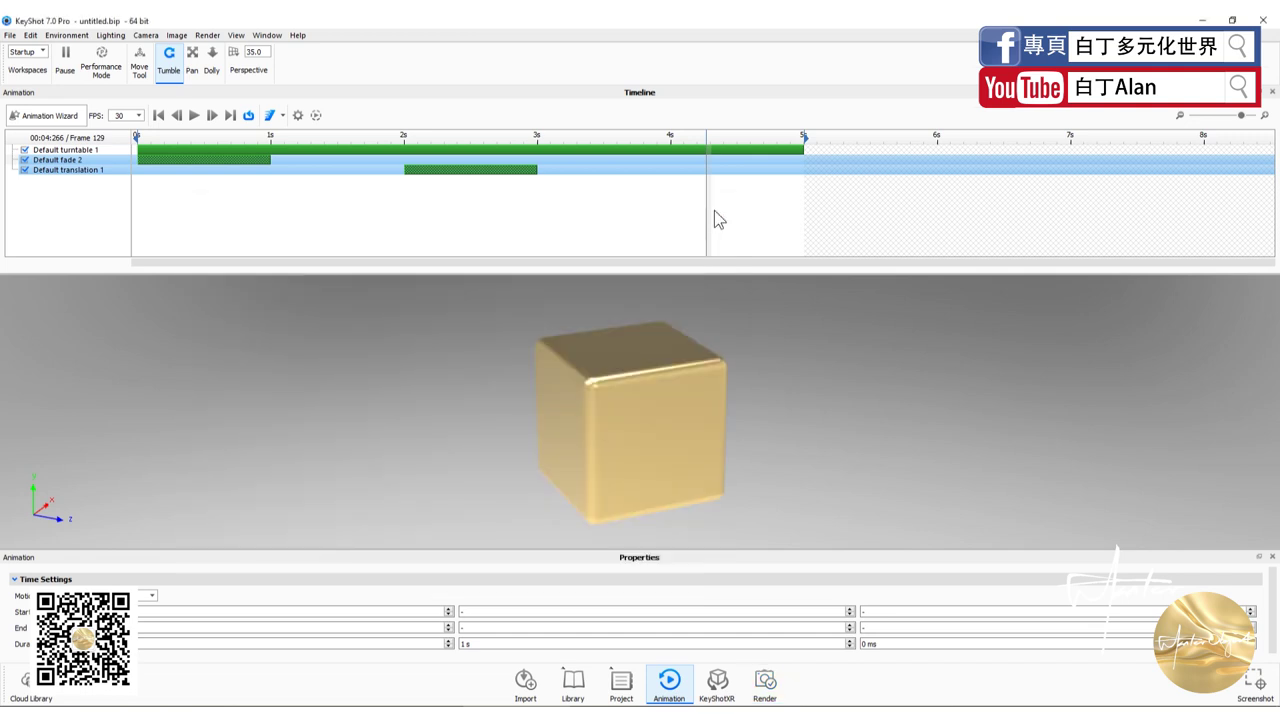